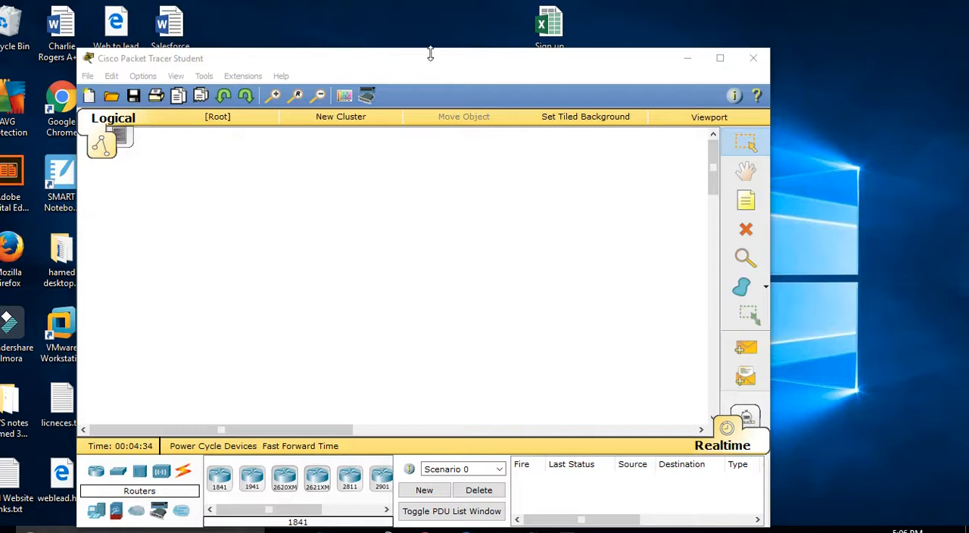
# Step: Examine the router and switch models and the connection types available for building the network
pyautogui.click(96, 474)
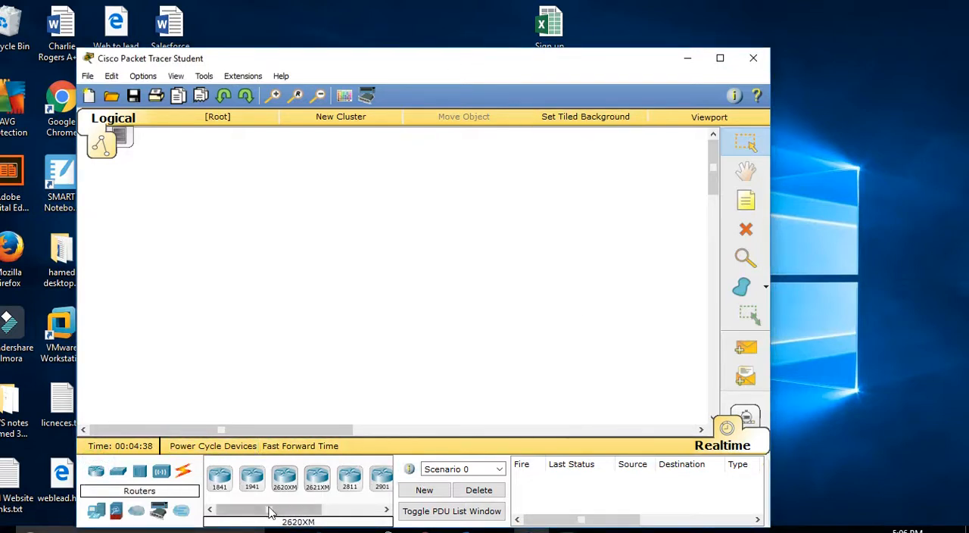
pyautogui.moveTo(268, 516); pyautogui.dragTo(311, 515)
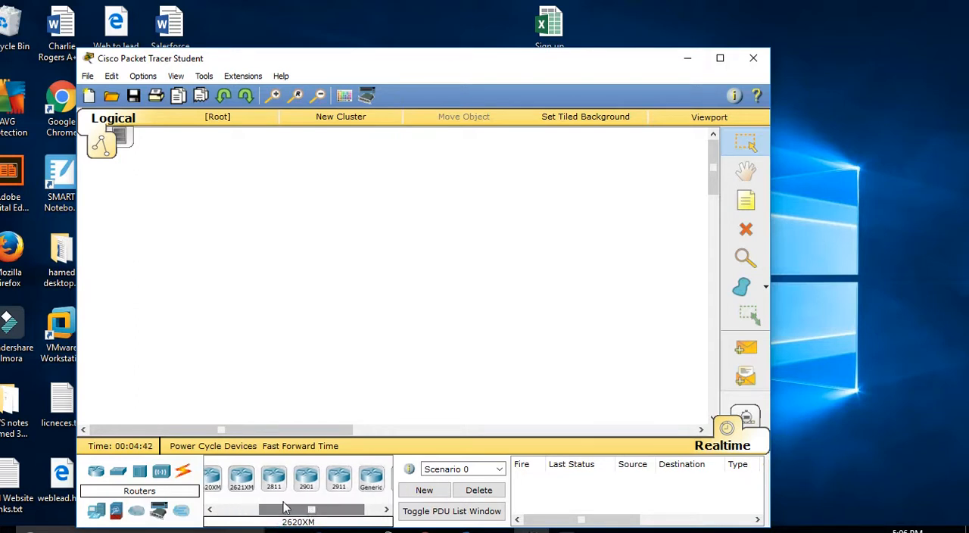
pyautogui.click(135, 472)
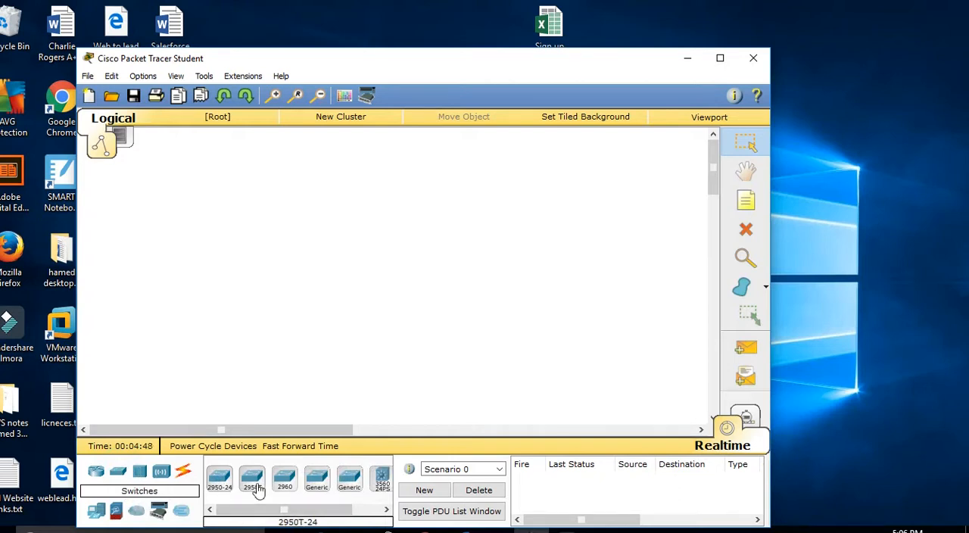
pyautogui.moveTo(259, 511); pyautogui.dragTo(288, 513)
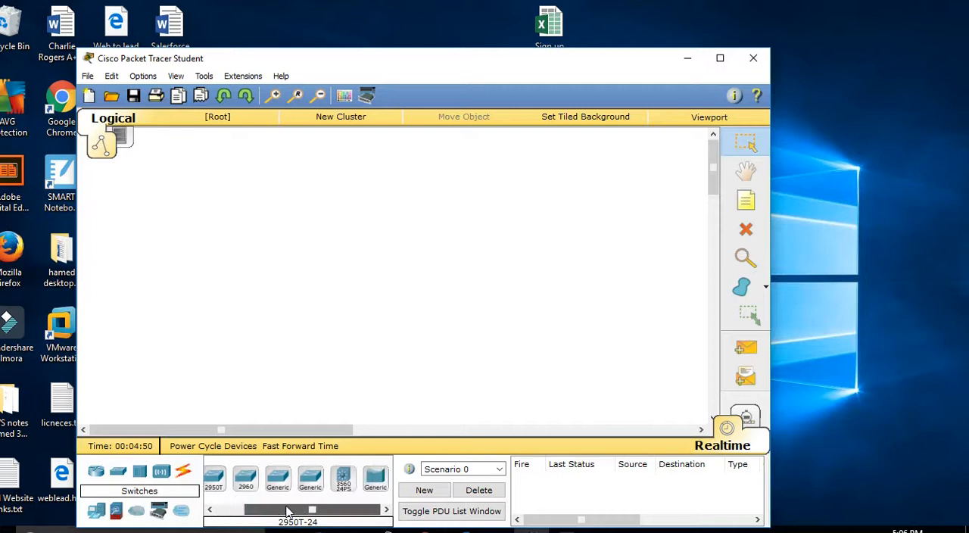
pyautogui.click(344, 477)
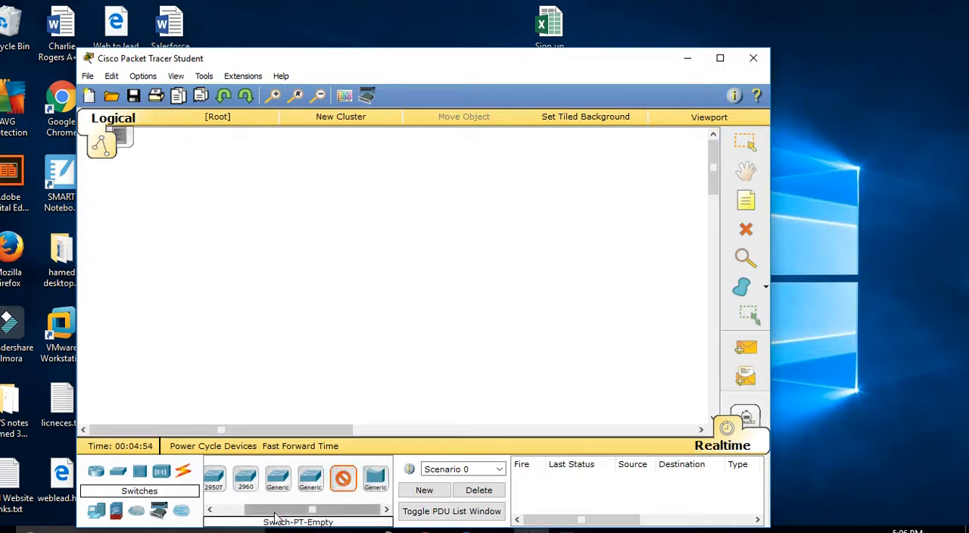
pyautogui.moveTo(275, 514); pyautogui.dragTo(245, 515)
pyautogui.click(227, 480)
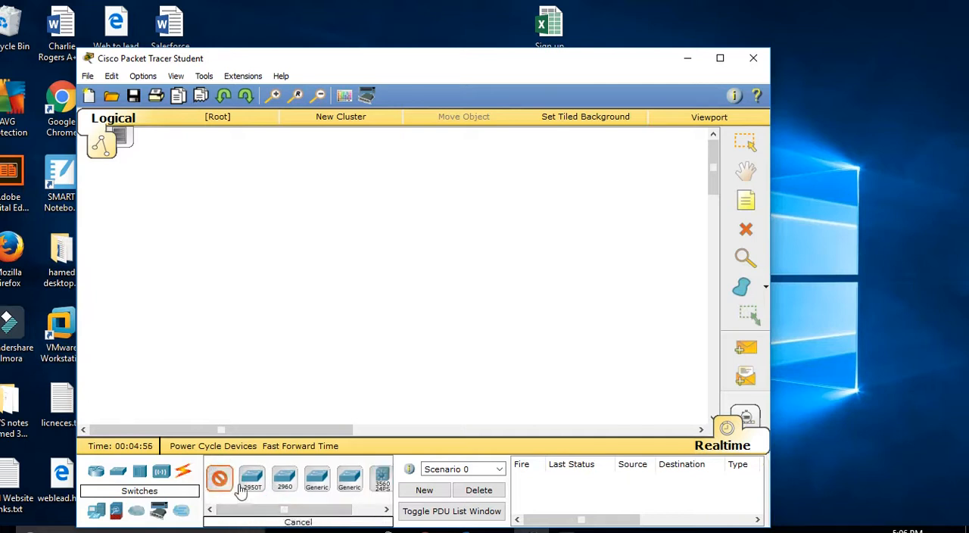
pyautogui.moveTo(241, 509); pyautogui.dragTo(280, 508)
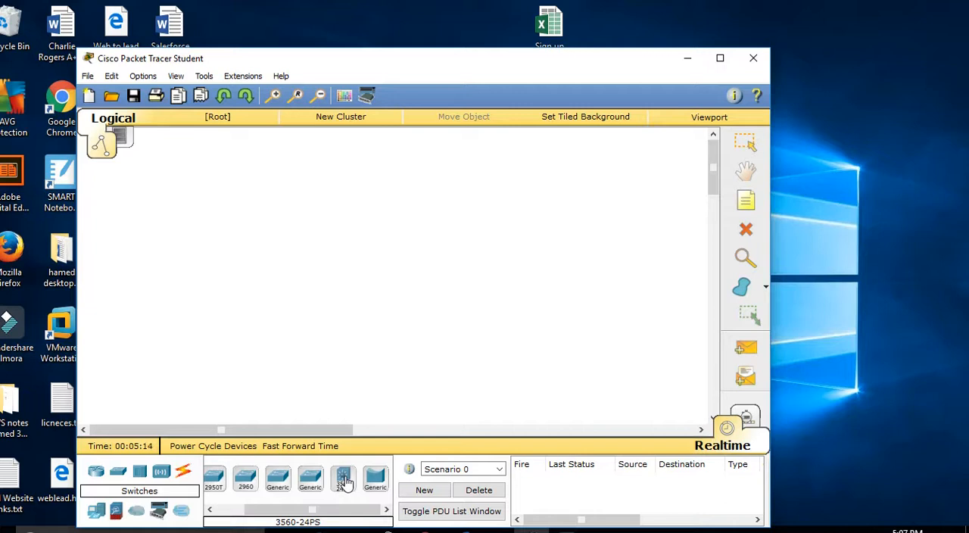
pyautogui.click(184, 472)
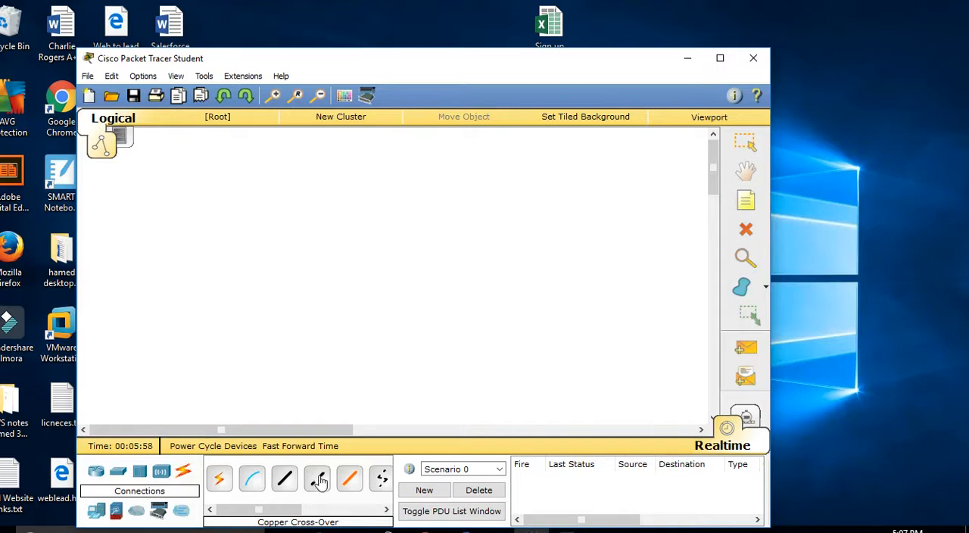
pyautogui.click(318, 480)
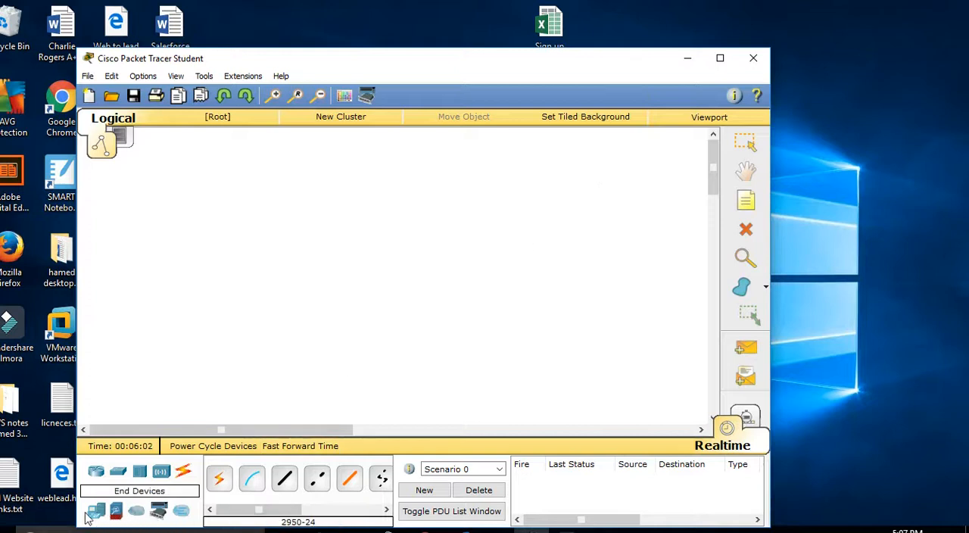
# Step: Place a PC in the logical workspace and rename it PC1
pyautogui.moveTo(97, 509); pyautogui.dragTo(171, 288)
pyautogui.click(182, 289)
pyautogui.write('1')
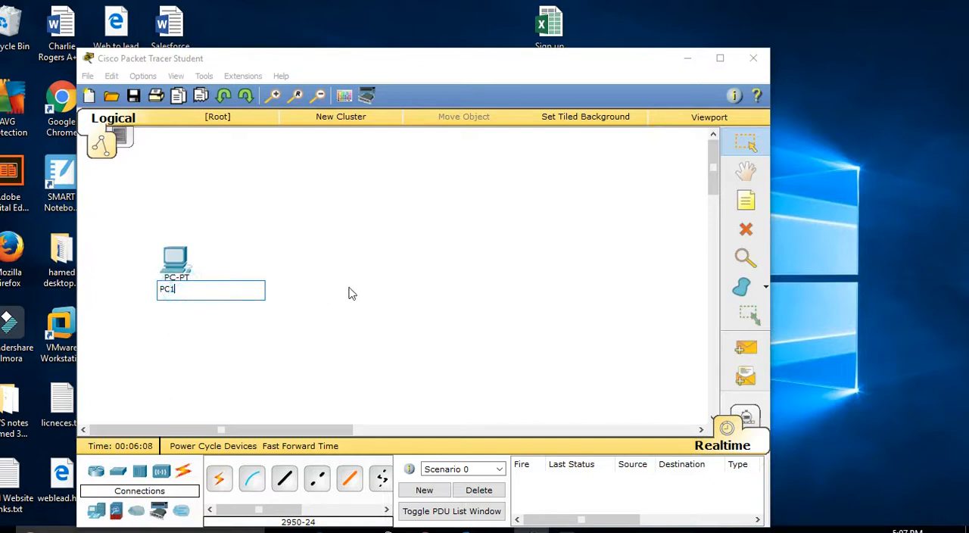
pyautogui.press('Return')
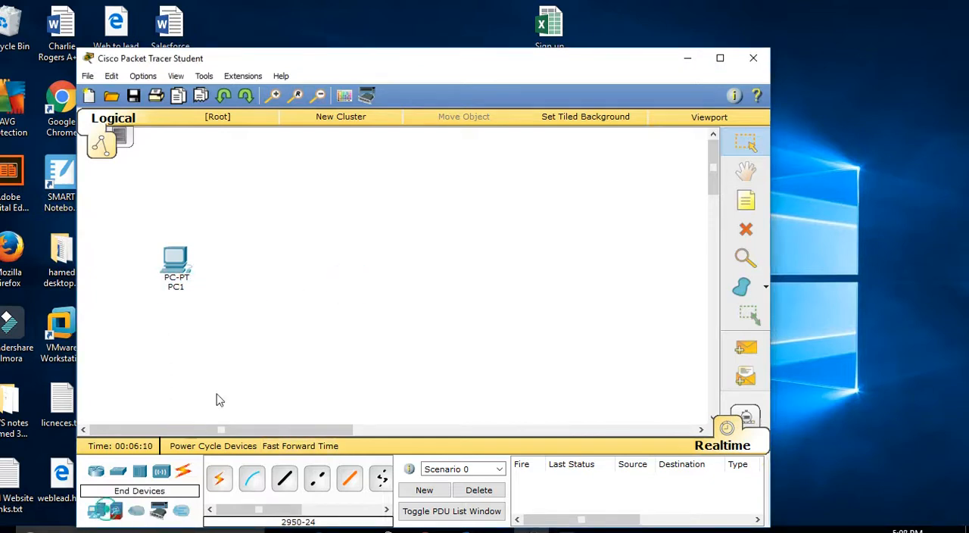
# Step: Add three more PCs, one beside PC1 and the other two as a separate pair farther right
pyautogui.moveTo(91, 512); pyautogui.dragTo(232, 266)
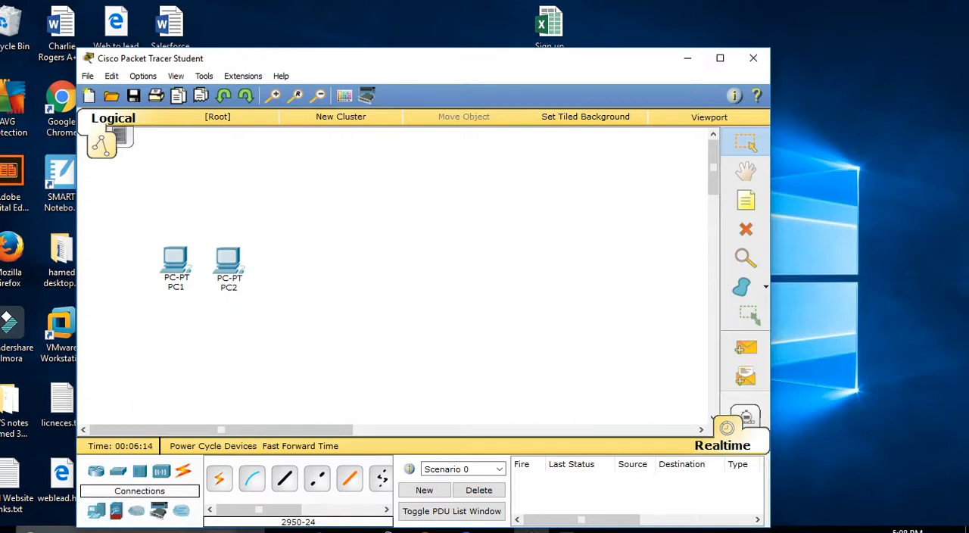
pyautogui.moveTo(96, 512); pyautogui.dragTo(394, 270)
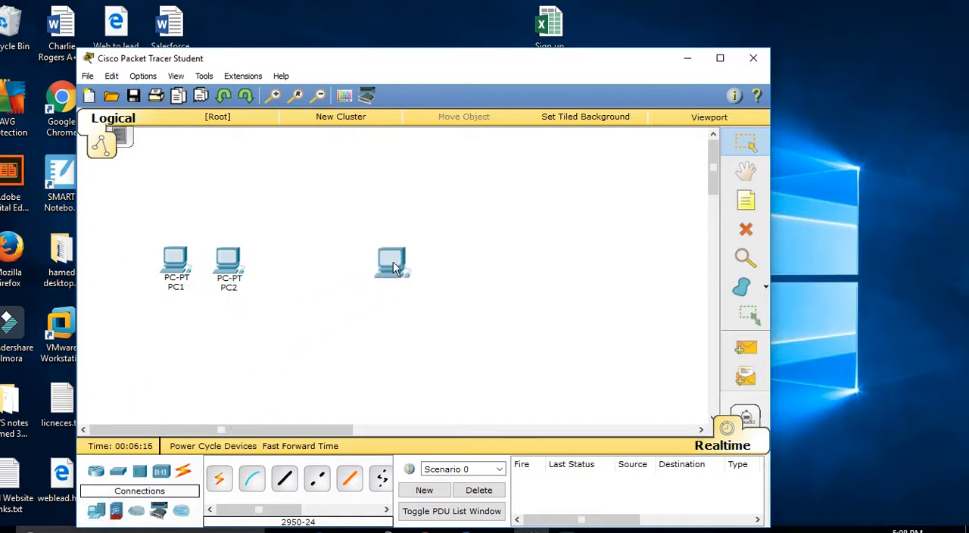
pyautogui.moveTo(96, 512); pyautogui.dragTo(451, 274)
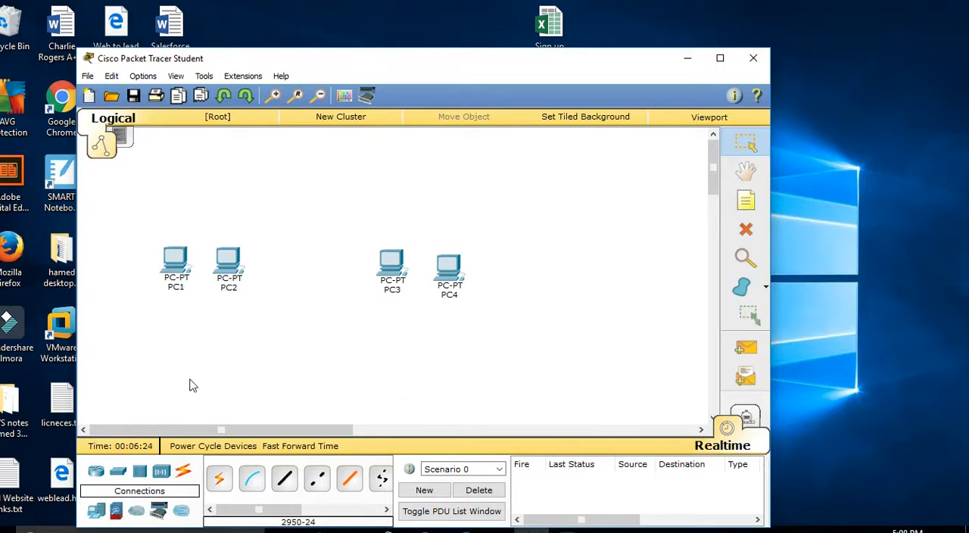
# Step: Place a 2950T-24 switch above each pair of PCs and rename the one above PC1 and PC2 Switch1
pyautogui.moveTo(181, 182); pyautogui.dragTo(257, 221)
pyautogui.click(117, 472)
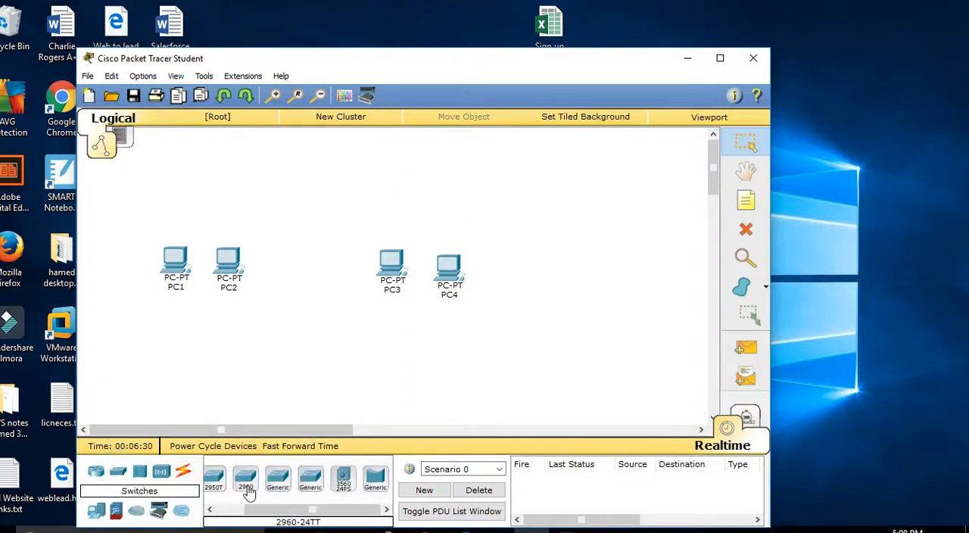
pyautogui.moveTo(227, 484); pyautogui.dragTo(227, 188)
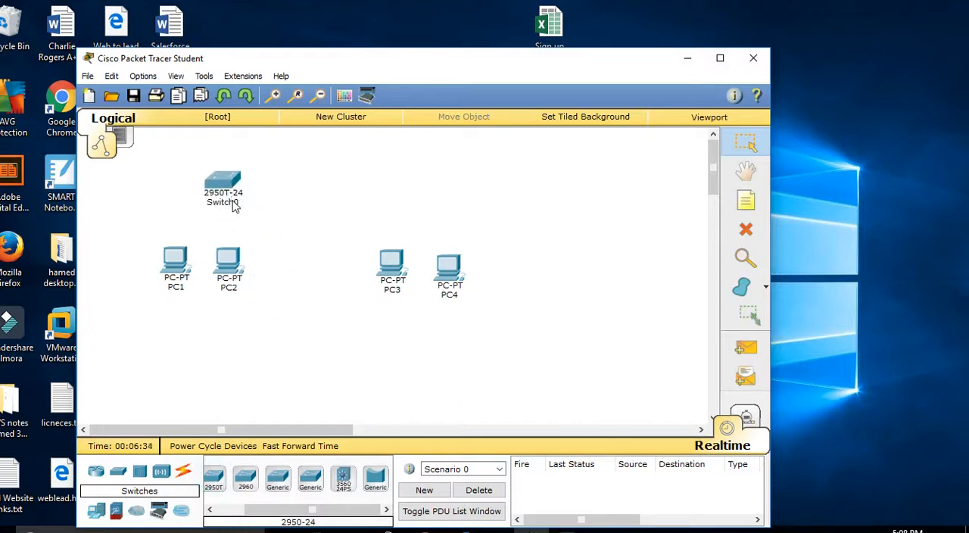
pyautogui.click(232, 202)
pyautogui.write('1')
pyautogui.click(400, 200)
pyautogui.moveTo(256, 510); pyautogui.dragTo(429, 189)
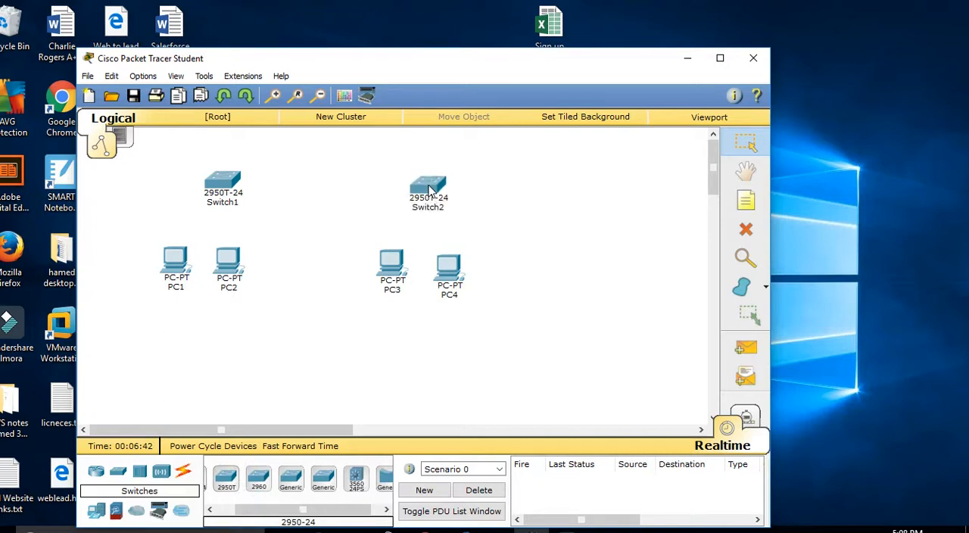
# Step: Add a note below PC1 and PC2 reading "10.10.10.0/24" and, on a second line, "255.255.255.0"
pyautogui.click(746, 200)
pyautogui.click(148, 331)
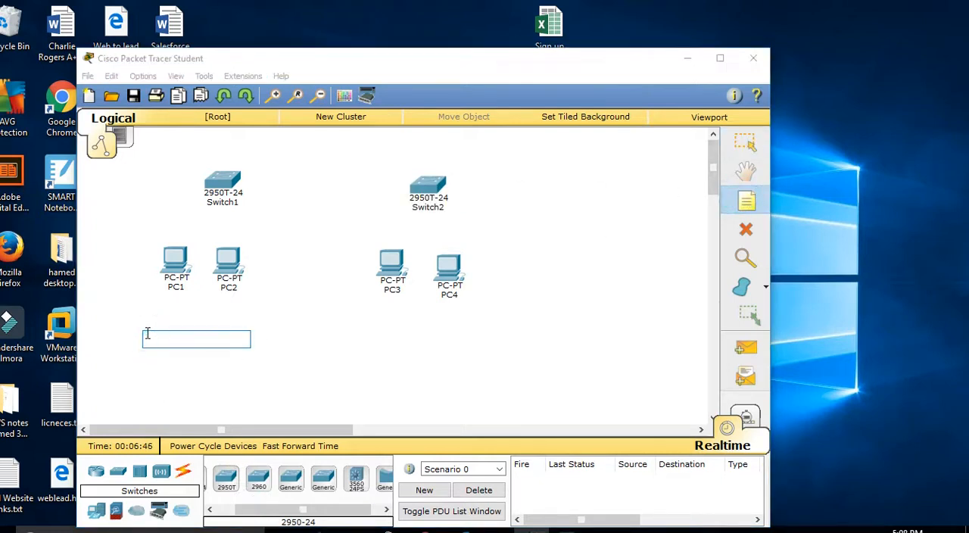
pyautogui.write('10.10.10.')
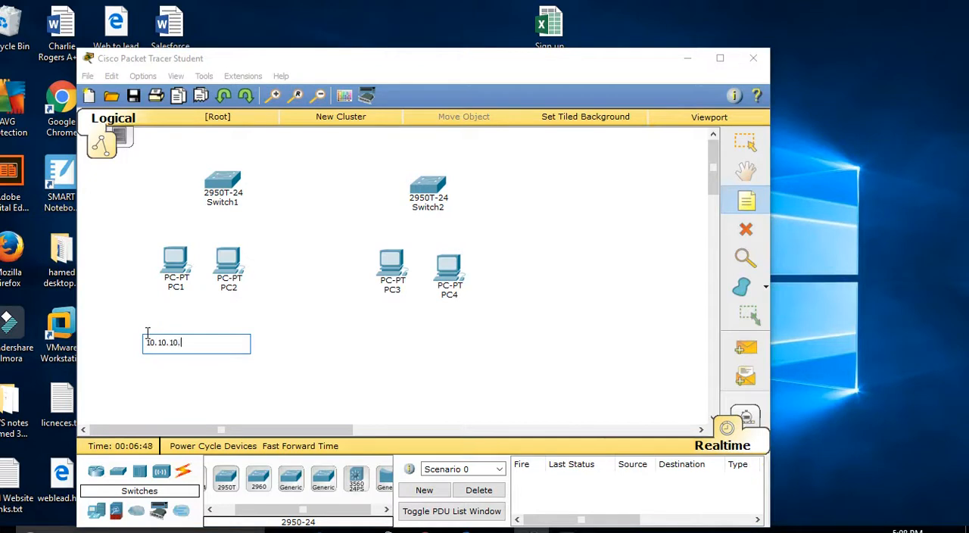
pyautogui.write('0/24')
pyautogui.press('Return')
pyautogui.write('255.255.255.0')
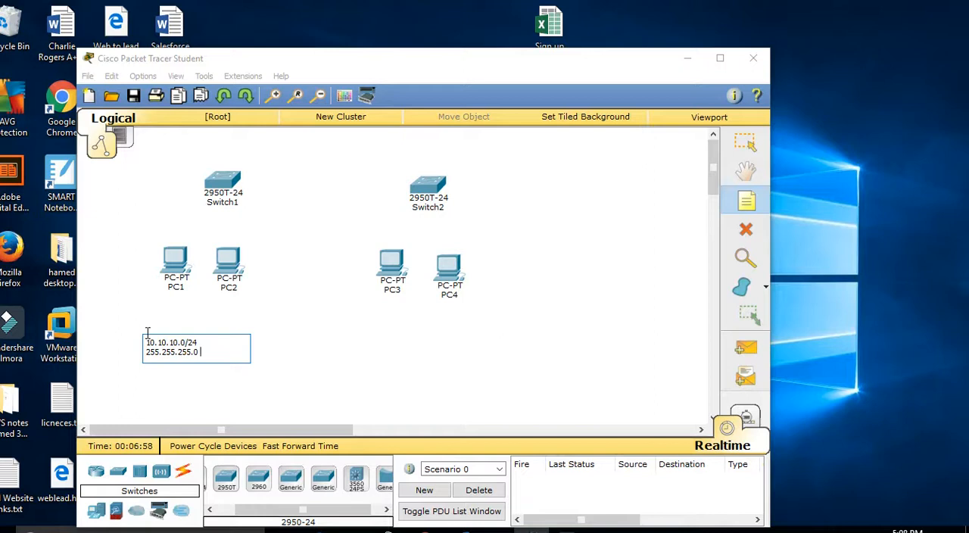
# Step: Add a note below PC3 and PC4 reading "/24 means 254 hots" and, on a second line, "/30 means 2 hosts"
pyautogui.click(745, 199)
pyautogui.click(392, 346)
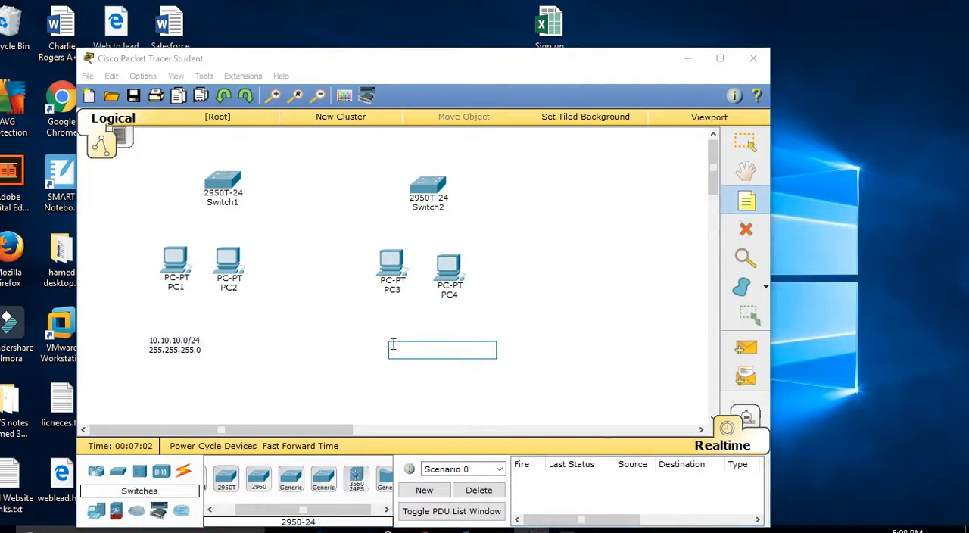
pyautogui.write('/24 me')
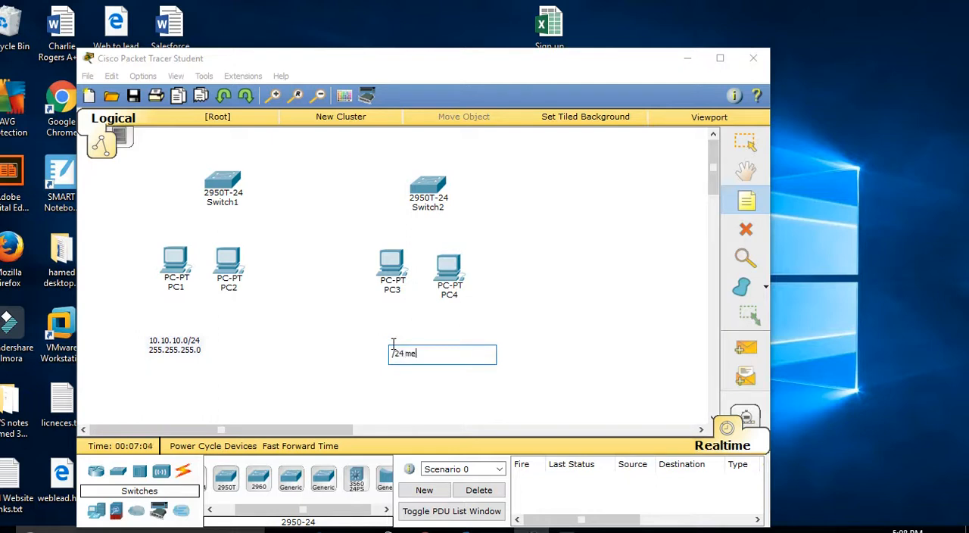
pyautogui.write('ans 254 hots')
pyautogui.press('Return')
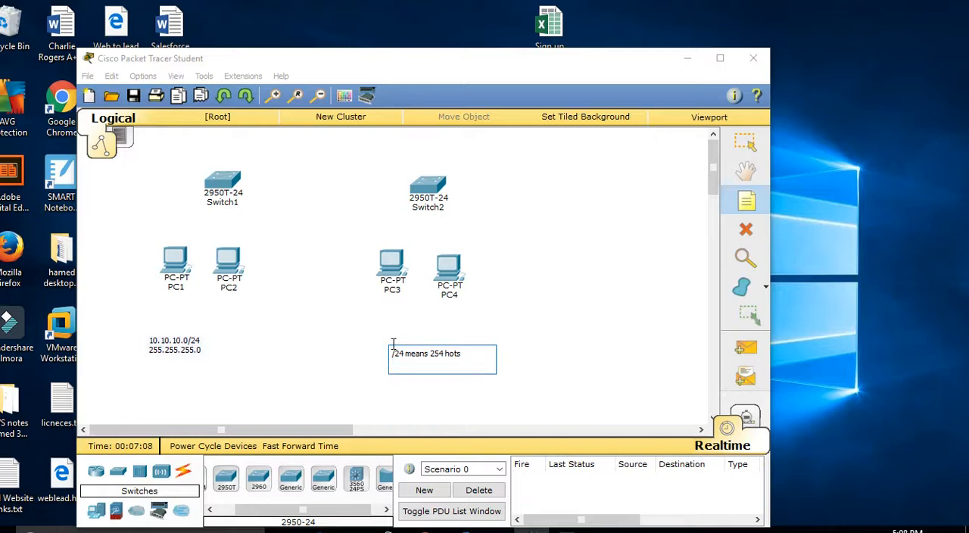
pyautogui.write('/30 means 2 hosts')
pyautogui.click(270, 360)
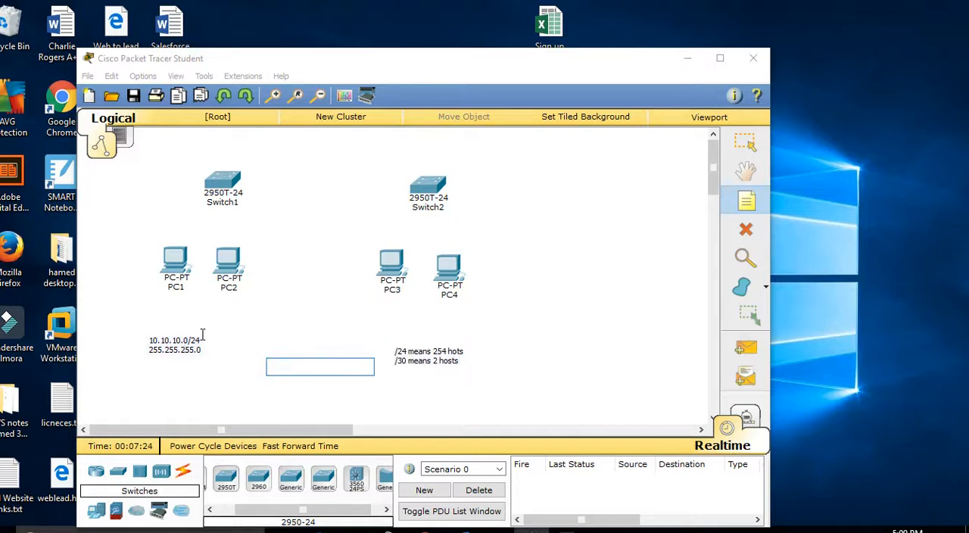
pyautogui.press('Escape')
# Step: Append the default gateway line "10.10.10.100 DG" to the note below PC1 and PC2
pyautogui.doubleClick(205, 349)
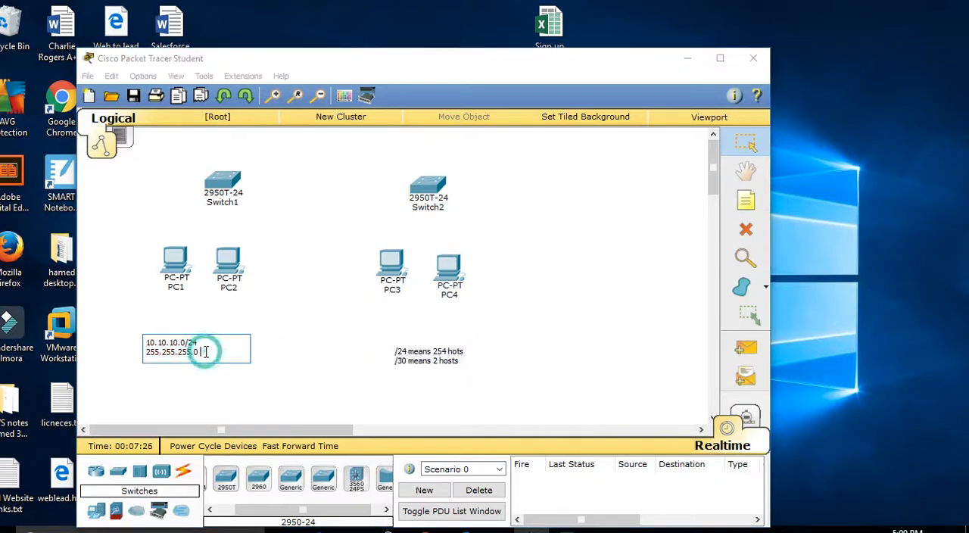
pyautogui.press('Return')
pyautogui.write('10.10.')
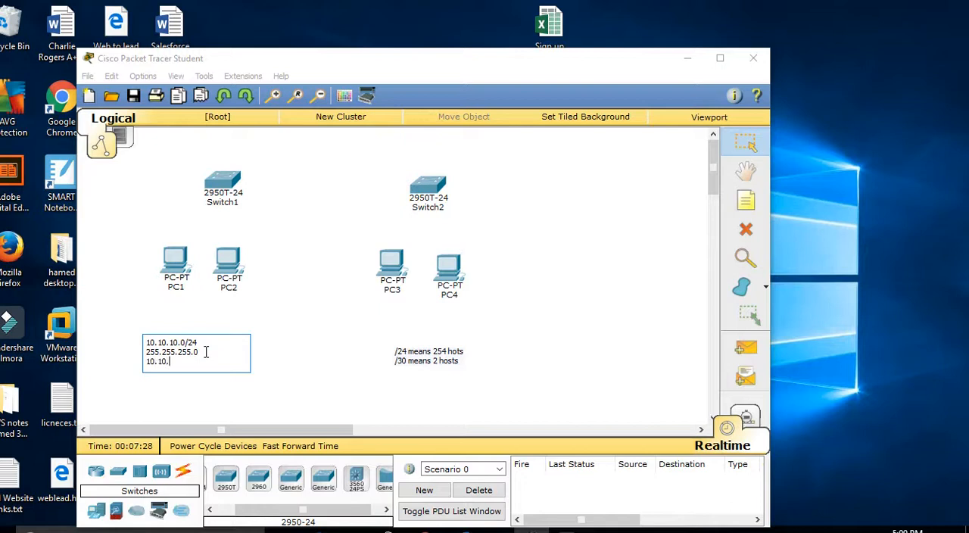
pyautogui.write('10.100 DG')
pyautogui.click(314, 297)
# Step: Add a three-line note below PC3 and PC4 reading "20.20.20.0/24", "255.255.255.0" and "20.20.20.100 DG"
pyautogui.click(745, 199)
pyautogui.click(390, 318)
pyautogui.write('20.20.20.0/24')
pyautogui.press('Return')
pyautogui.write('255.255.255.0 ')
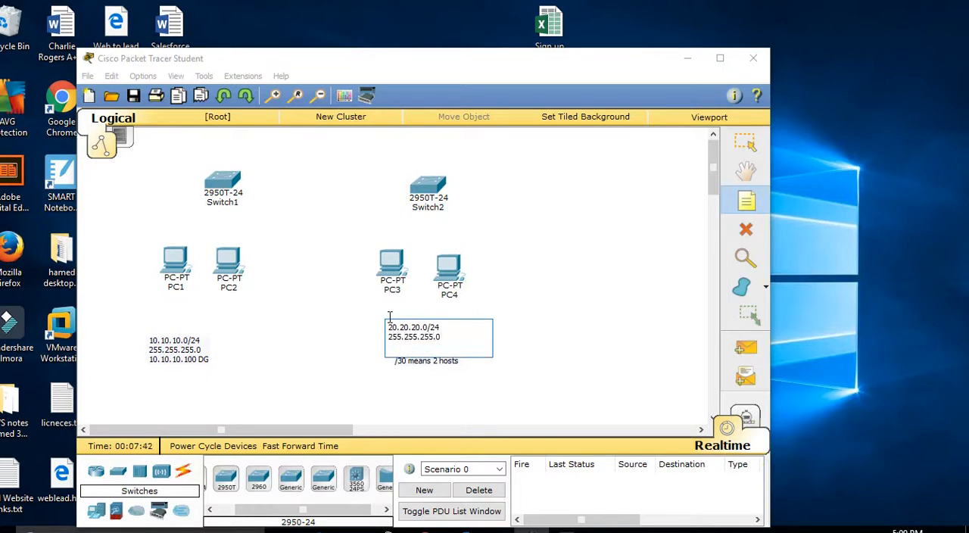
pyautogui.write('20.')
pyautogui.click(666, 379)
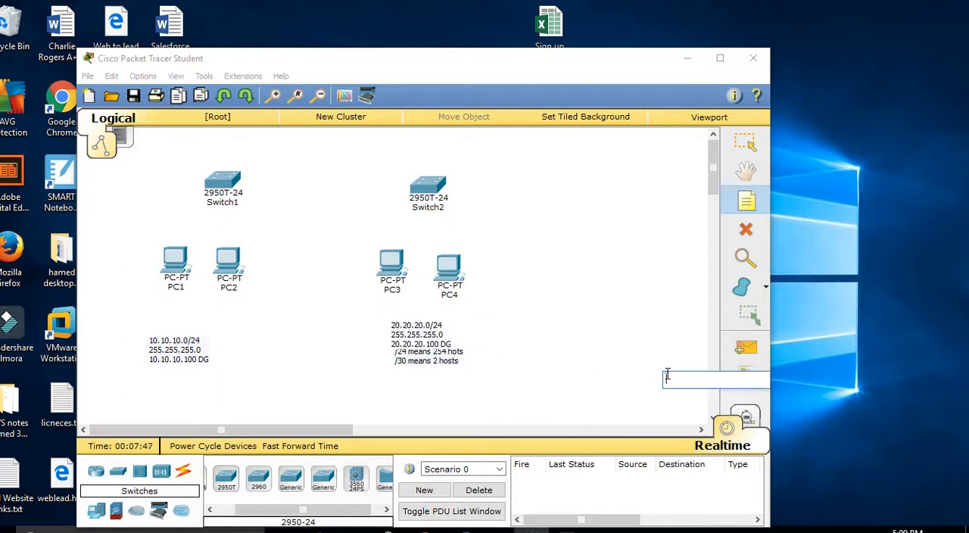
# Step: Move the host-count note clear below the 20.20.20.0/24 note and shift that network note slightly down
pyautogui.click(429, 362)
pyautogui.click(524, 331)
pyautogui.press('Escape')
pyautogui.click(423, 361)
pyautogui.moveTo(423, 362); pyautogui.dragTo(435, 388)
pyautogui.moveTo(413, 339); pyautogui.dragTo(415, 347)
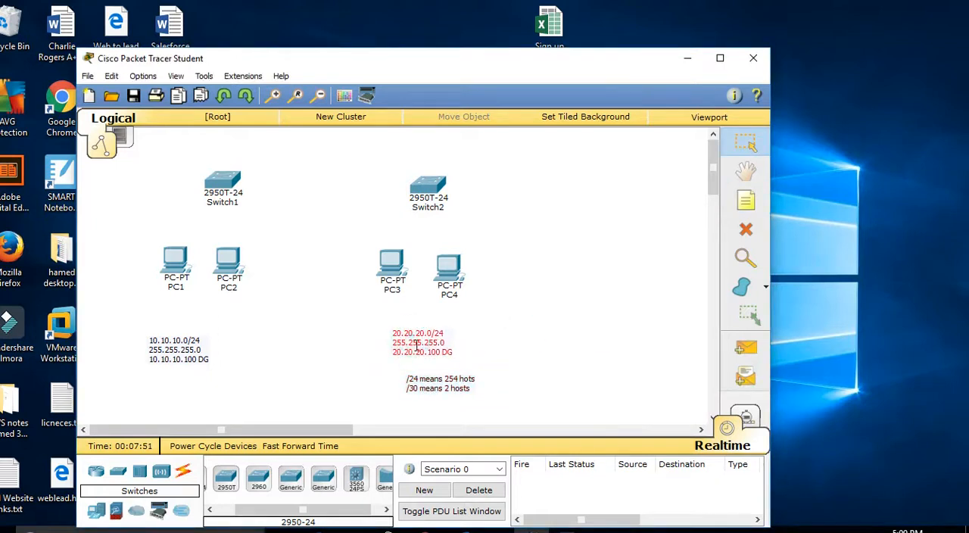
# Step: Connect PC1's FastEthernet0 to Switch1's FastEthernet0/1 with a Copper Straight-Through cable
pyautogui.click(183, 471)
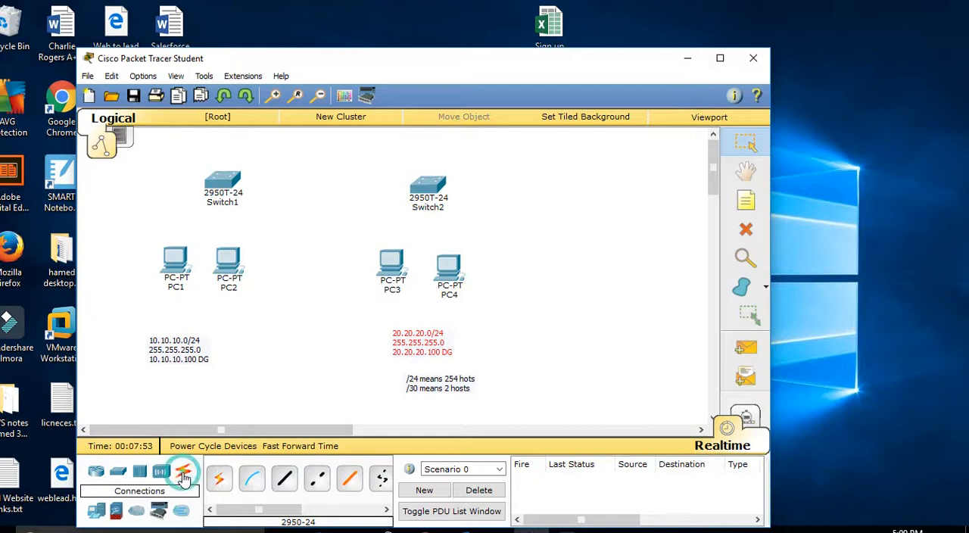
pyautogui.click(283, 484)
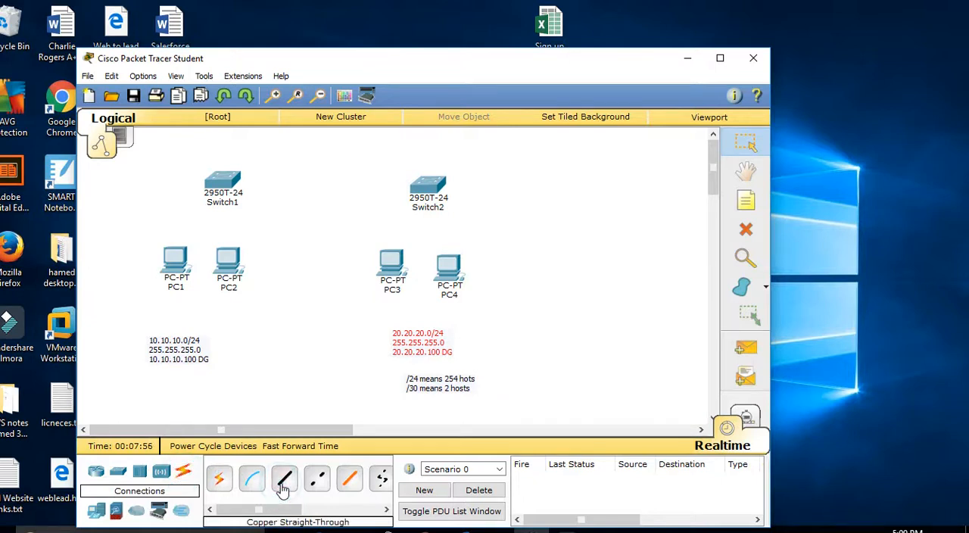
pyautogui.click(283, 484)
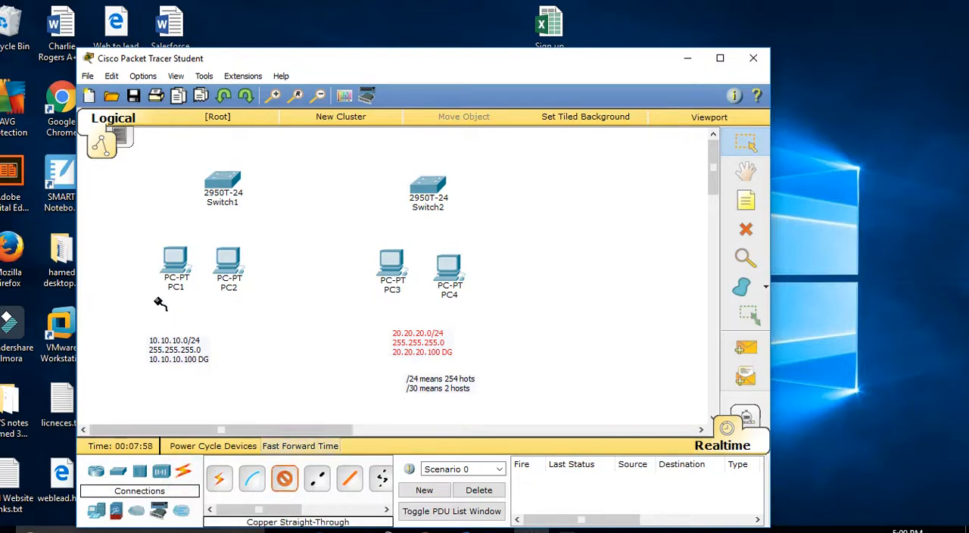
pyautogui.click(179, 260)
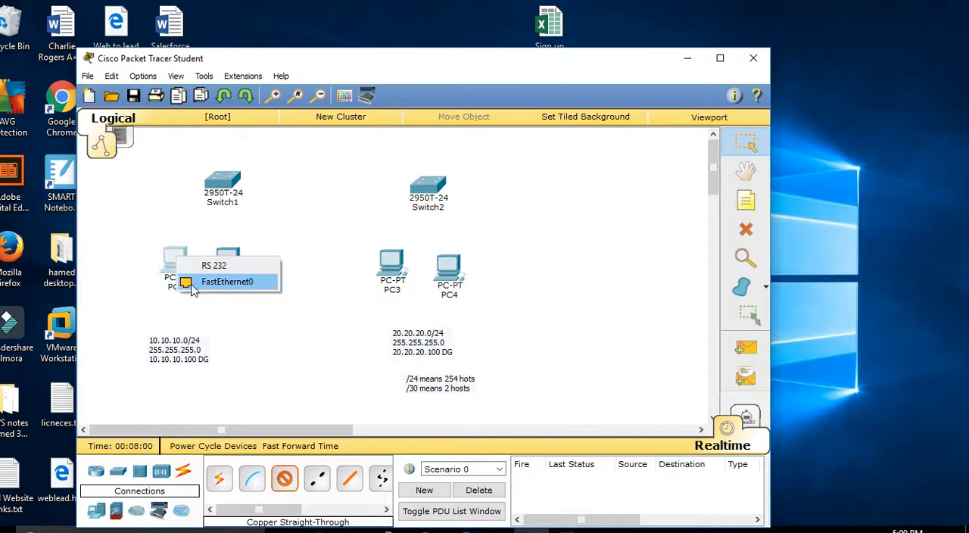
pyautogui.click(193, 284)
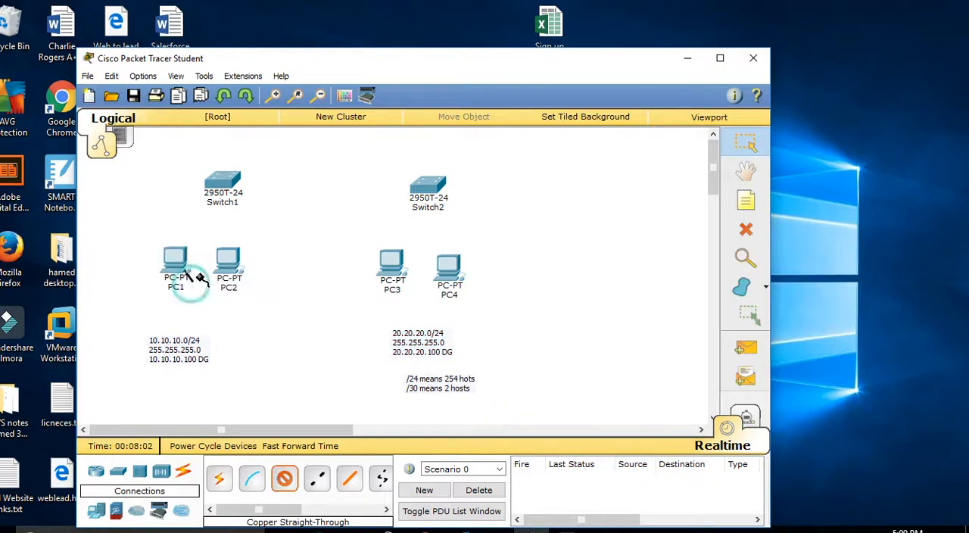
pyautogui.click(221, 180)
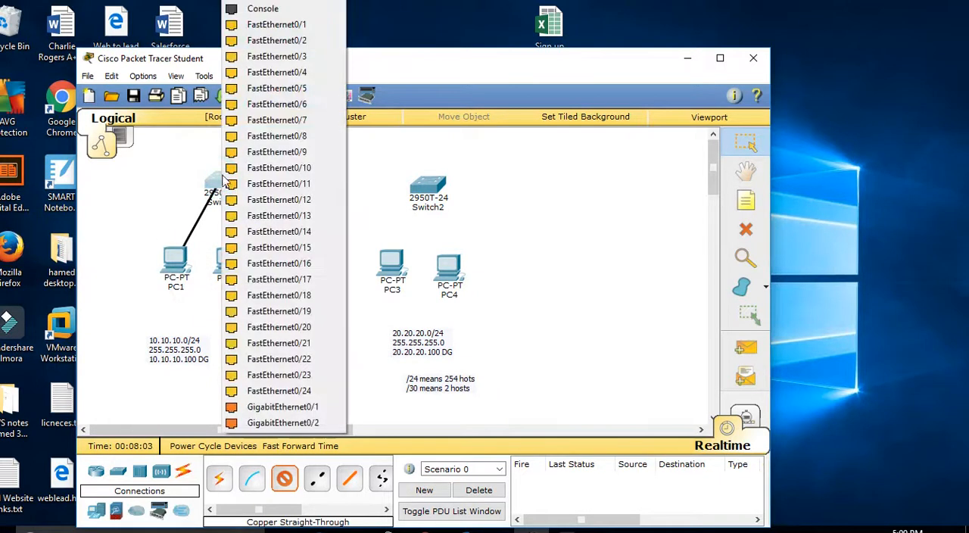
pyautogui.click(240, 27)
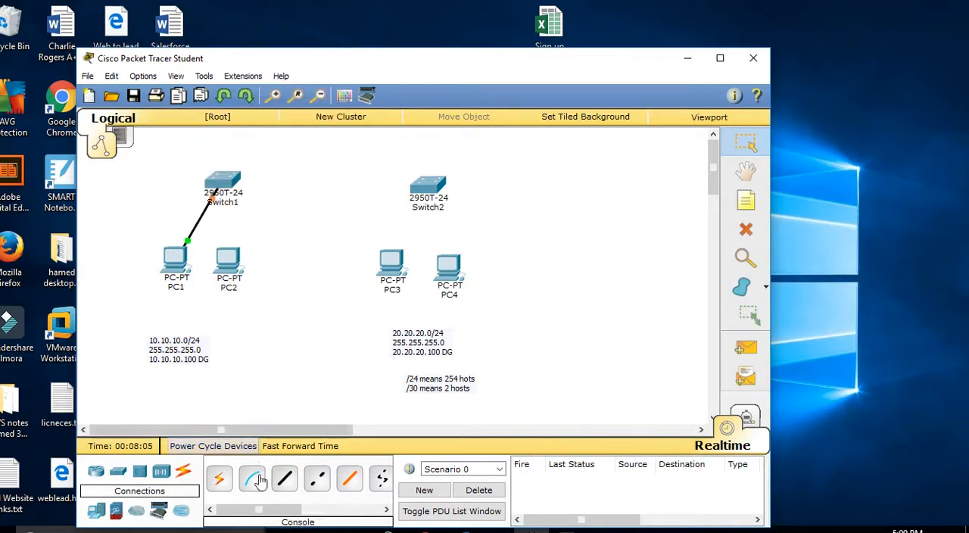
# Step: Connect PC2's FastEthernet0 to Switch1's FastEthernet0/2 with a Copper Straight-Through cable
pyautogui.click(284, 485)
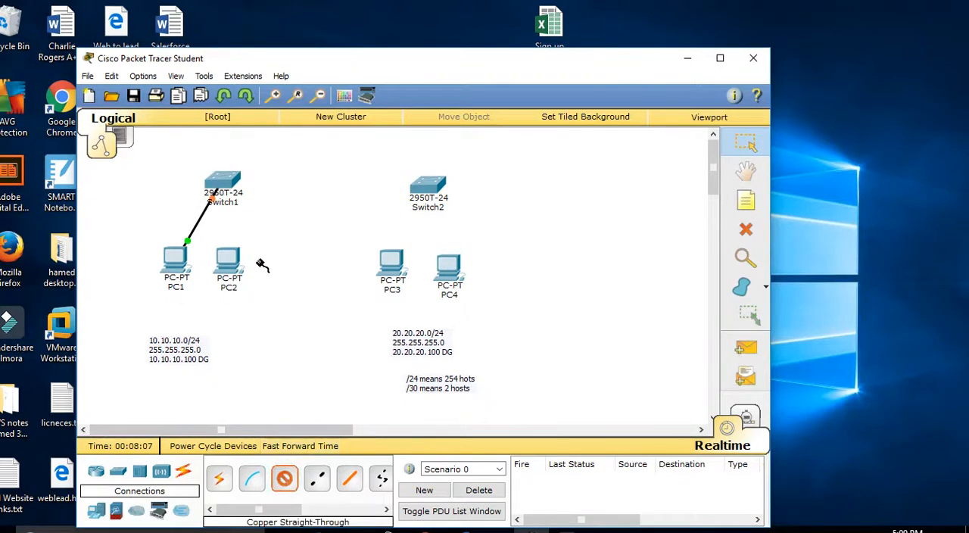
pyautogui.click(233, 260)
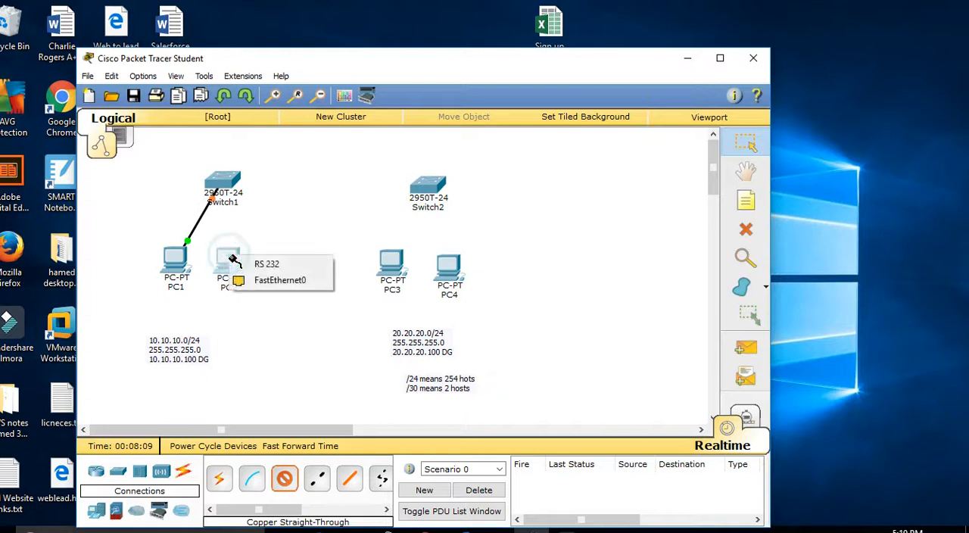
pyautogui.click(265, 280)
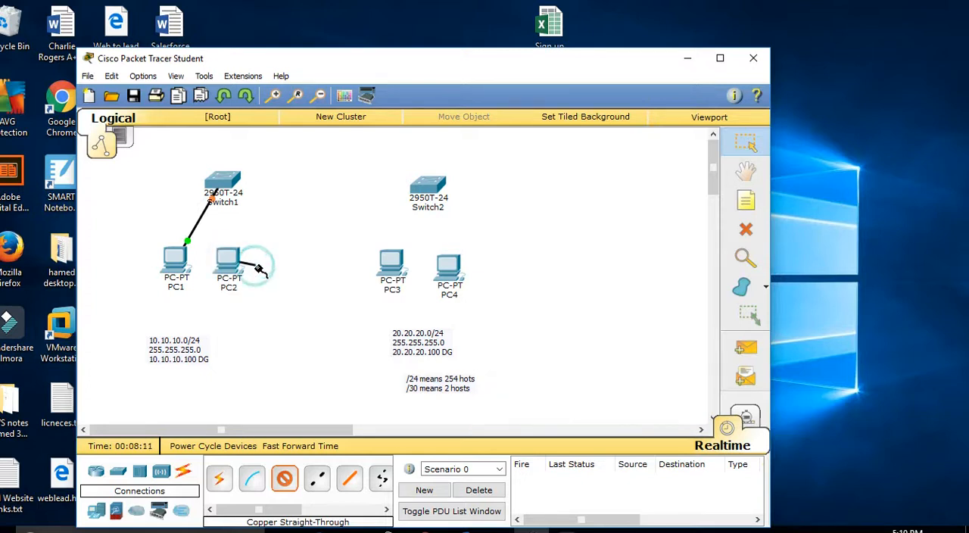
pyautogui.click(221, 183)
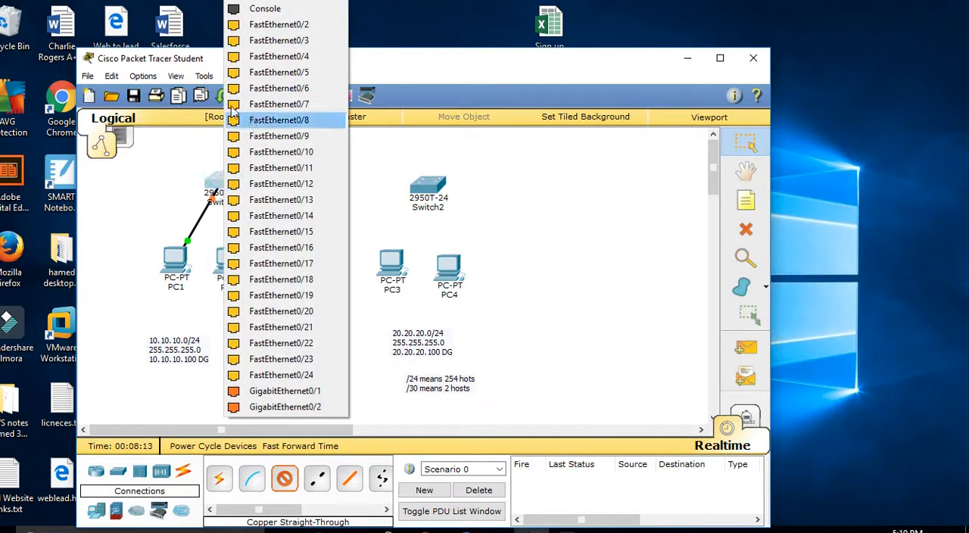
pyautogui.click(257, 28)
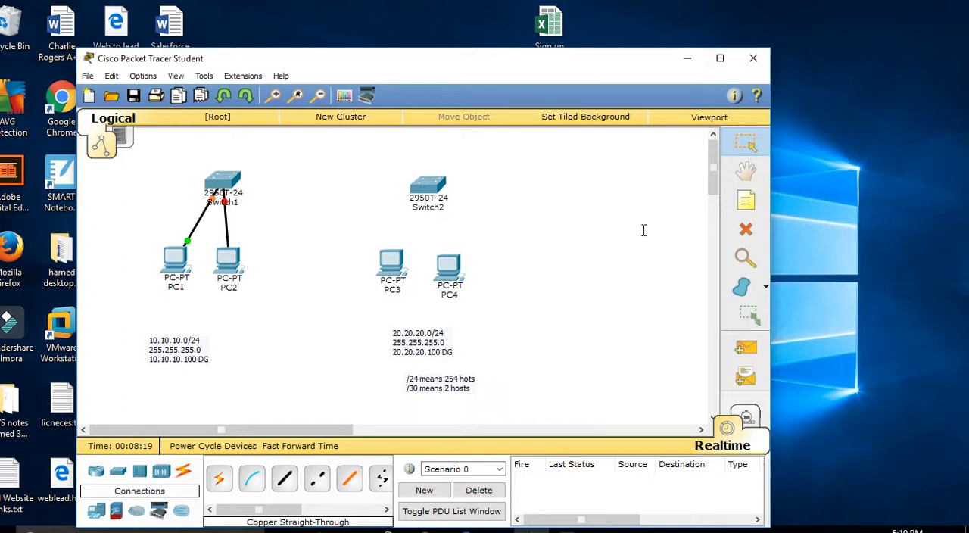
# Step: Delete the cable between PC2 and Switch1, and undo the deletion
pyautogui.click(745, 231)
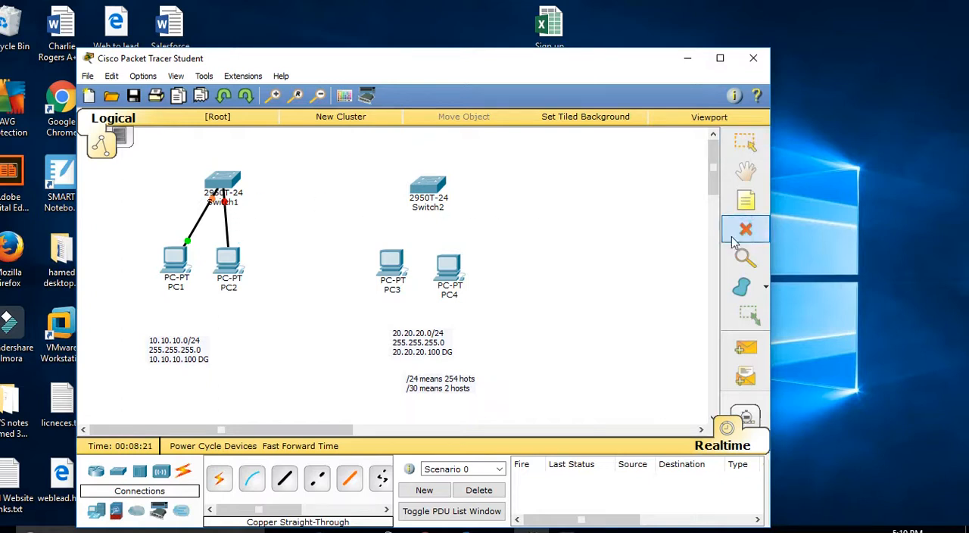
pyautogui.click(224, 223)
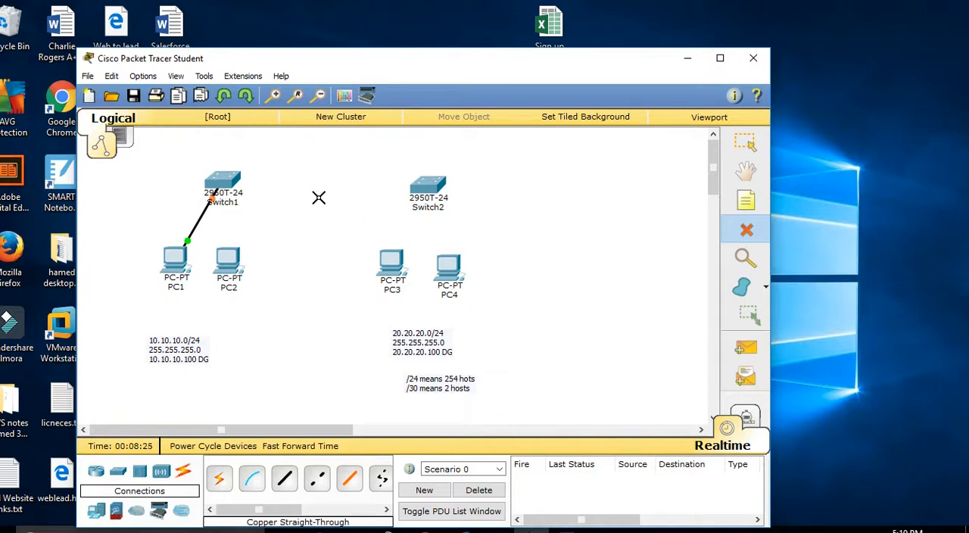
pyautogui.press('Escape')
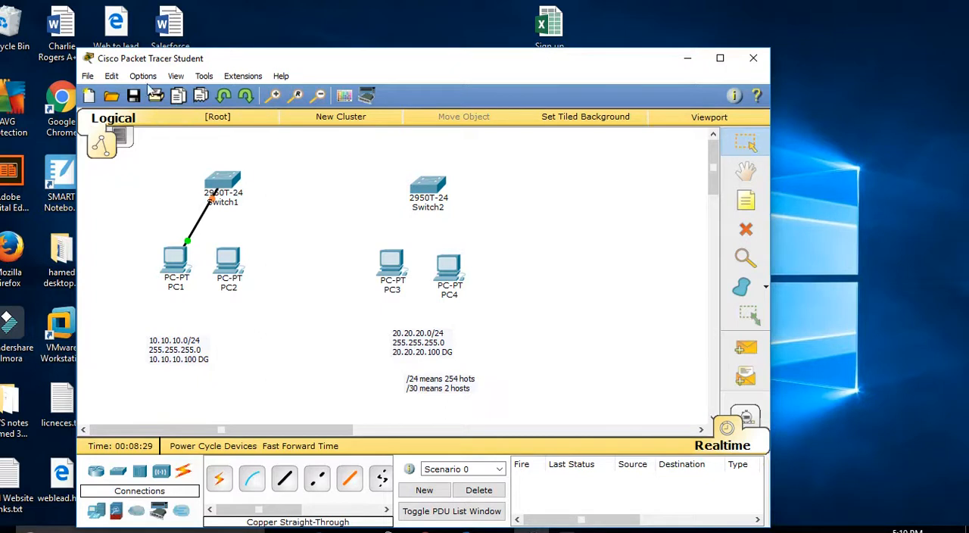
pyautogui.click(118, 77)
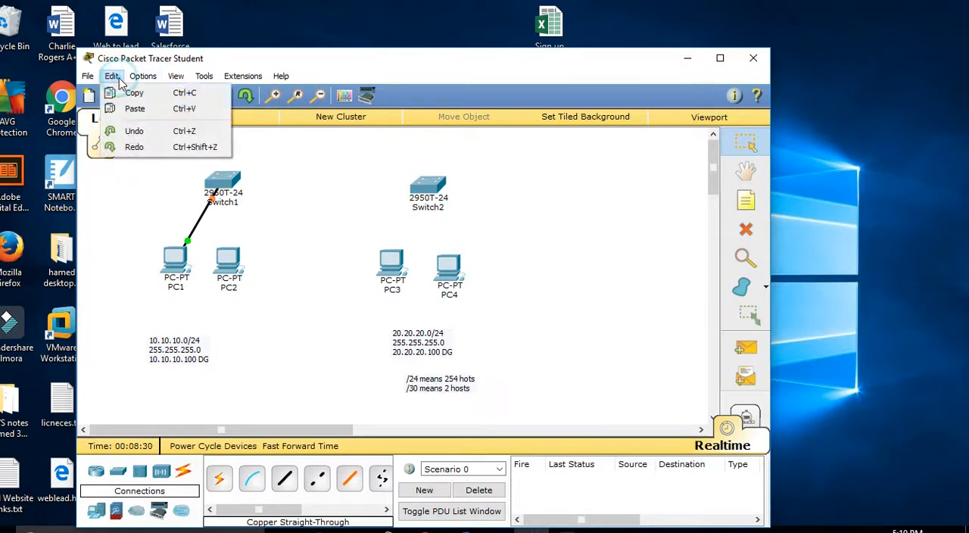
pyautogui.click(133, 131)
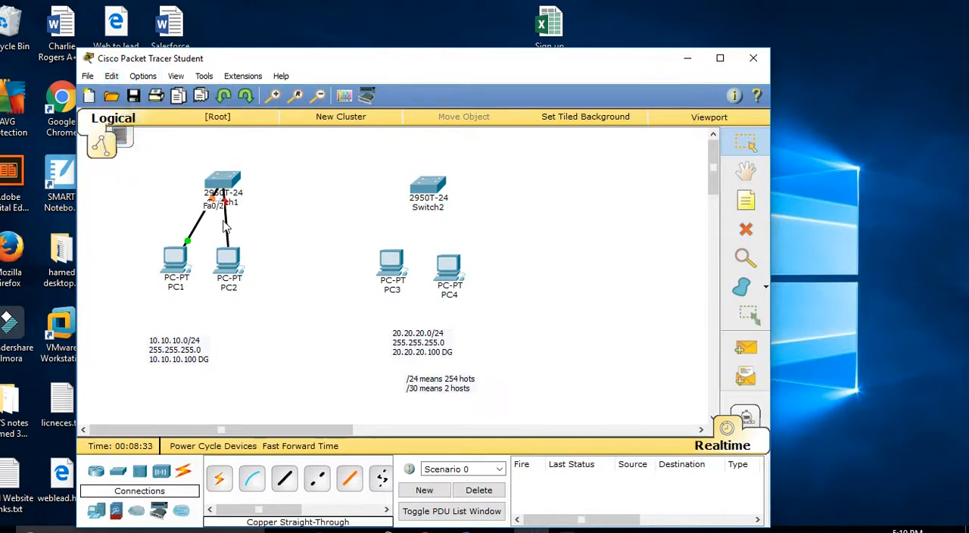
# Step: Remove the restored cable between PC2 and Switch1
pyautogui.click(745, 229)
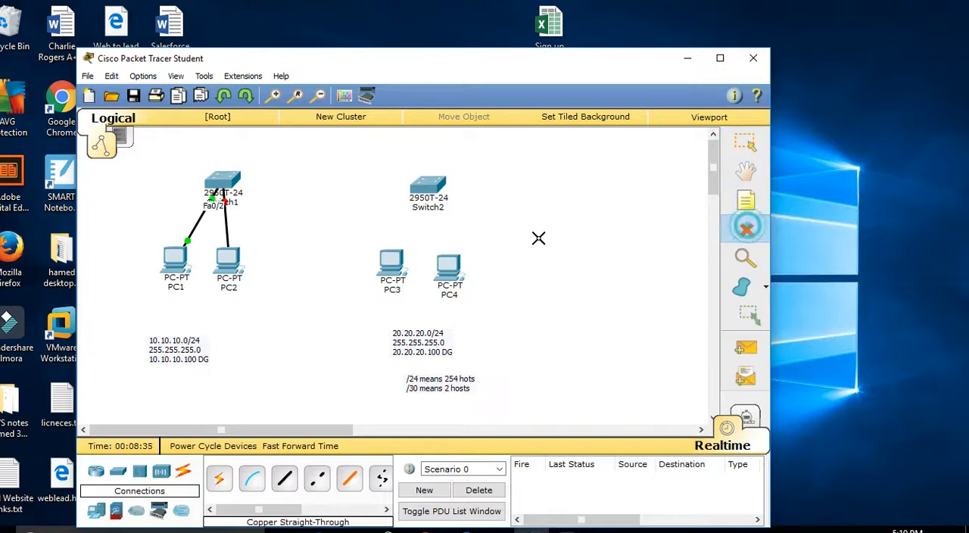
pyautogui.click(228, 221)
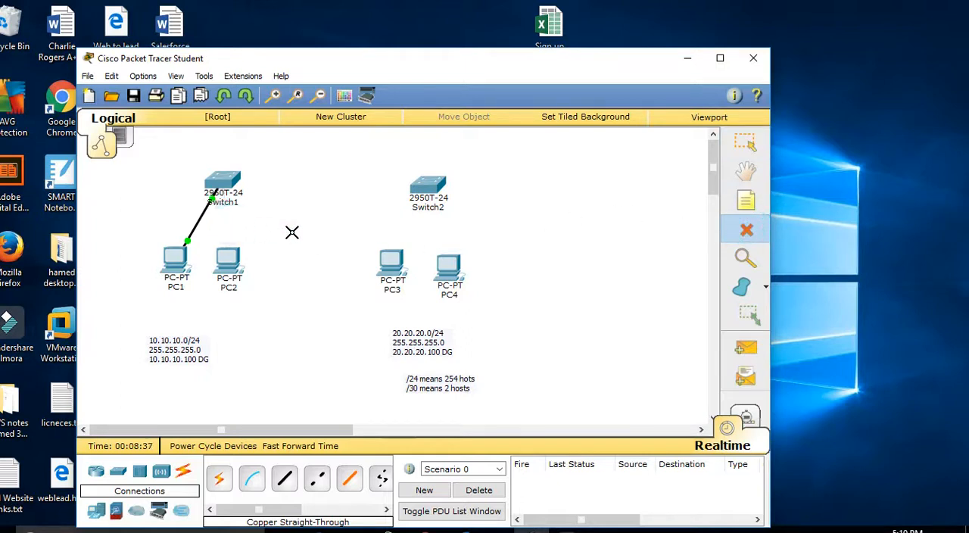
pyautogui.press('Escape')
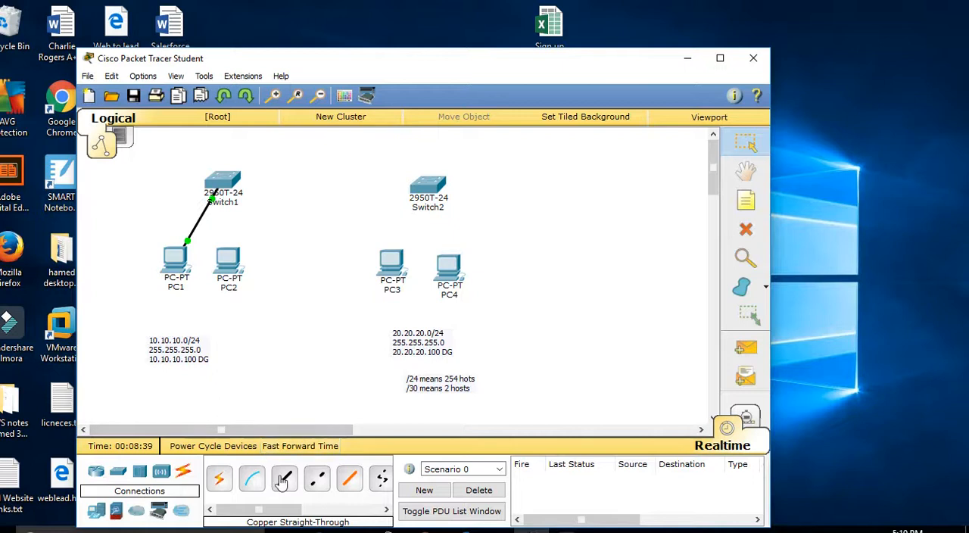
# Step: Recable PC2's FastEthernet0 to Switch1's FastEthernet0/2 with a Copper Straight-Through cable
pyautogui.click(284, 478)
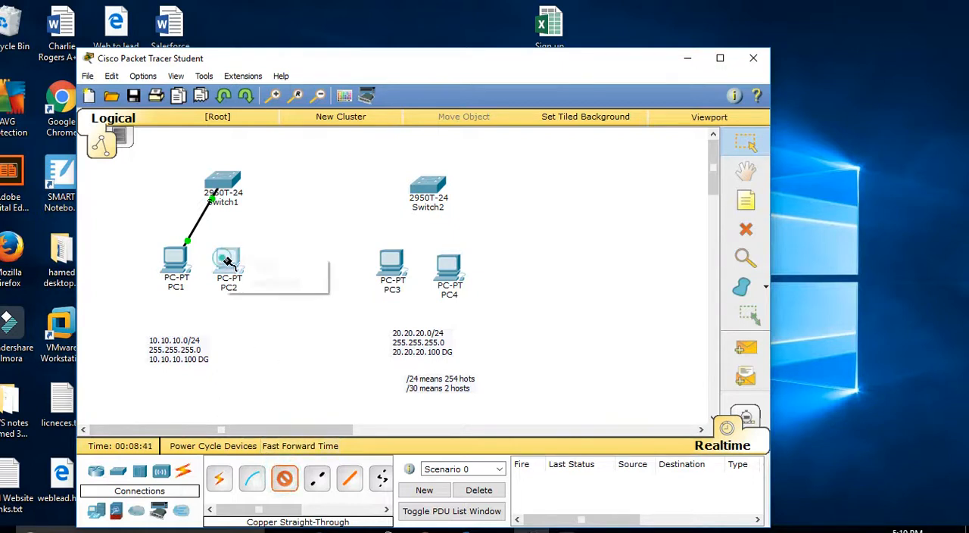
pyautogui.click(236, 262)
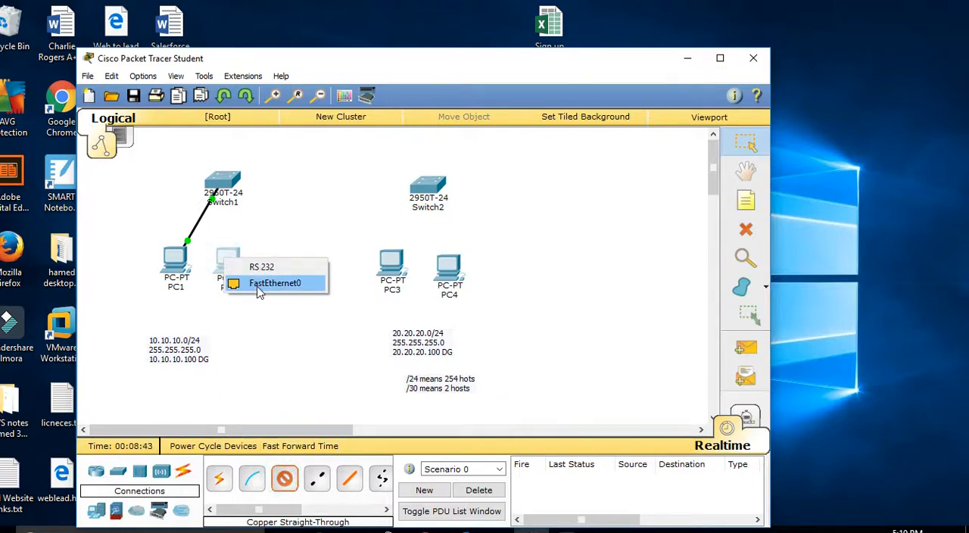
pyautogui.click(258, 284)
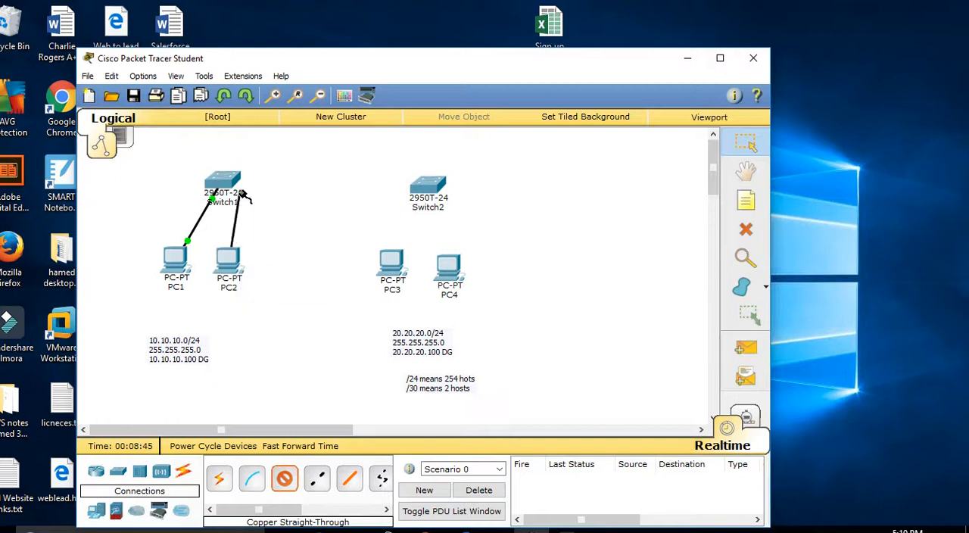
pyautogui.click(218, 187)
pyautogui.click(280, 25)
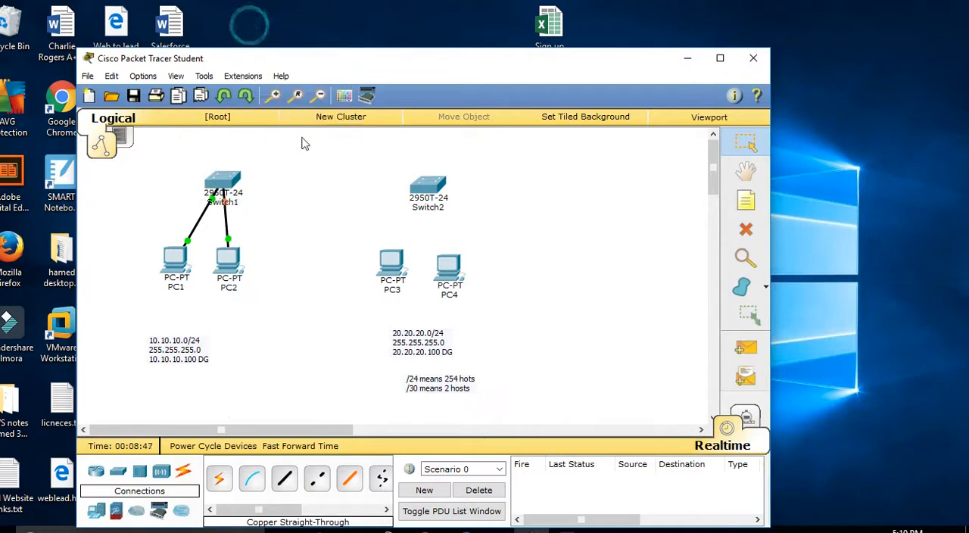
# Step: Connect PC3's FastEthernet0 to Switch2's FastEthernet0/3 with a Copper Straight-Through cable
pyautogui.click(286, 483)
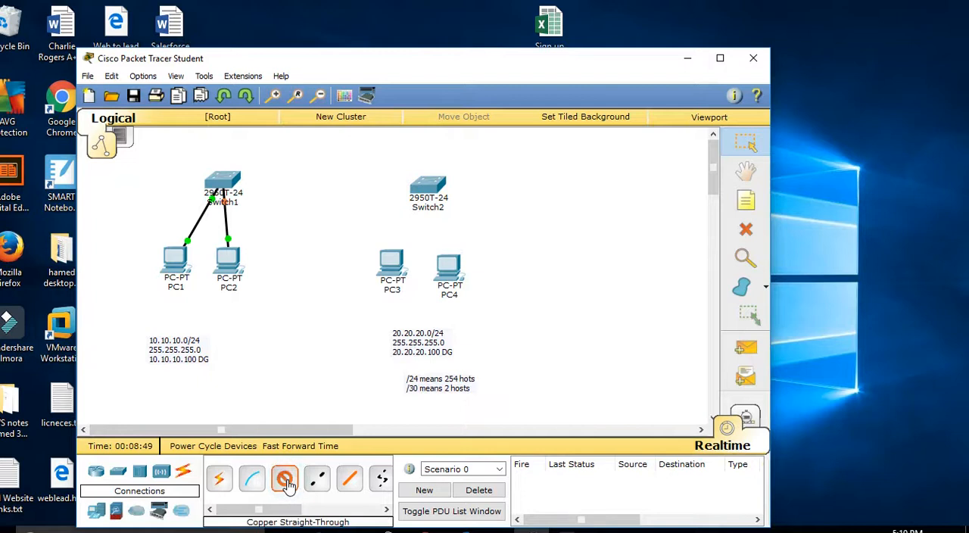
pyautogui.click(397, 263)
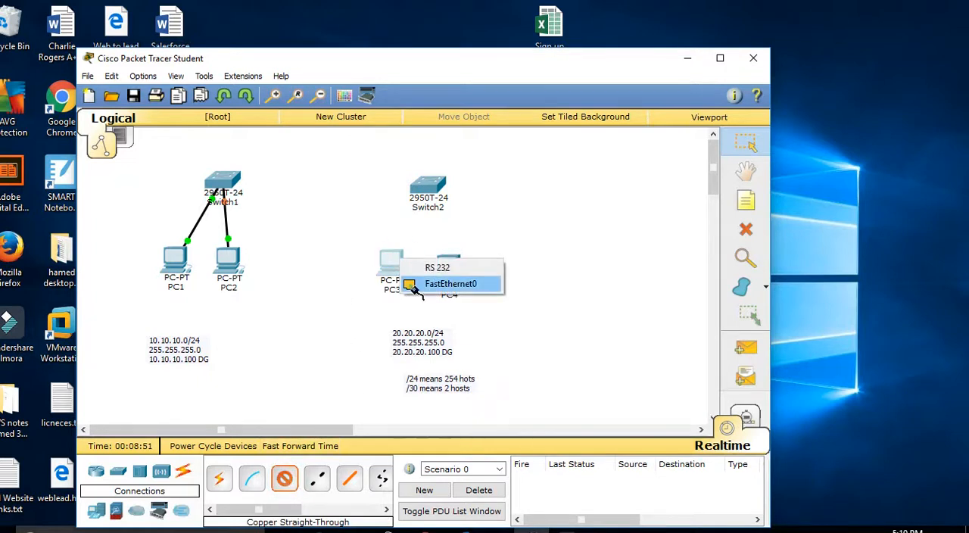
pyautogui.click(409, 286)
pyautogui.click(428, 187)
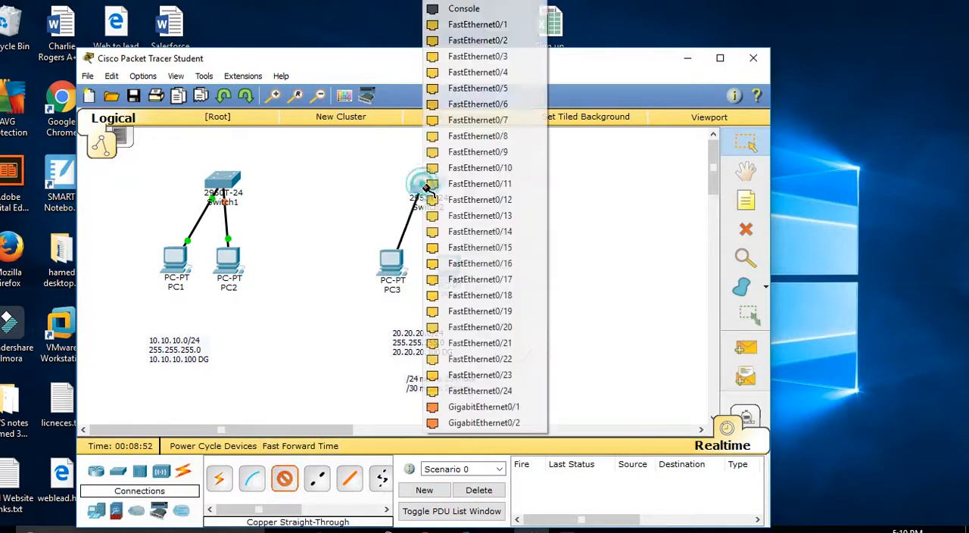
pyautogui.click(484, 41)
# Step: Connect PC4's FastEthernet0 to Switch2's FastEthernet0/4 with a Copper Straight-Through cable
pyautogui.click(286, 482)
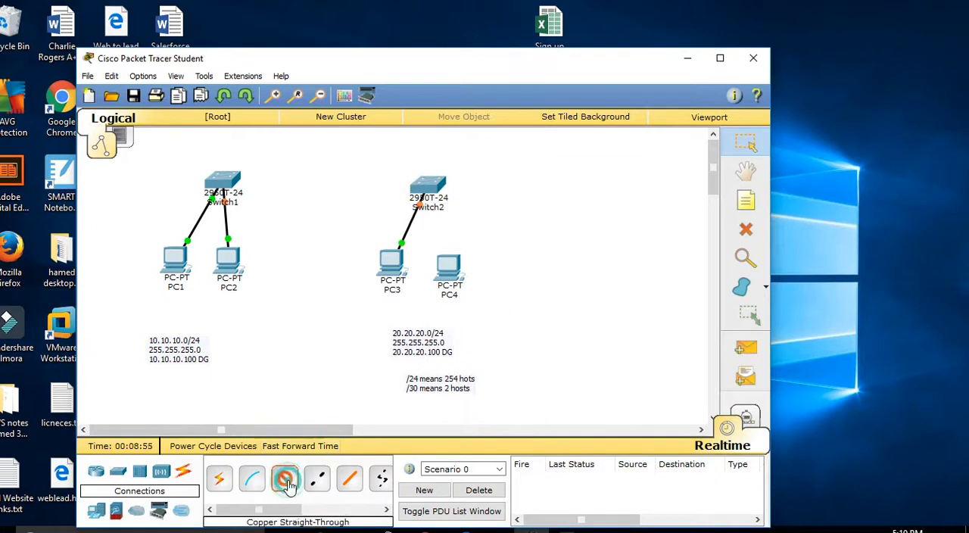
pyautogui.click(445, 265)
pyautogui.click(462, 284)
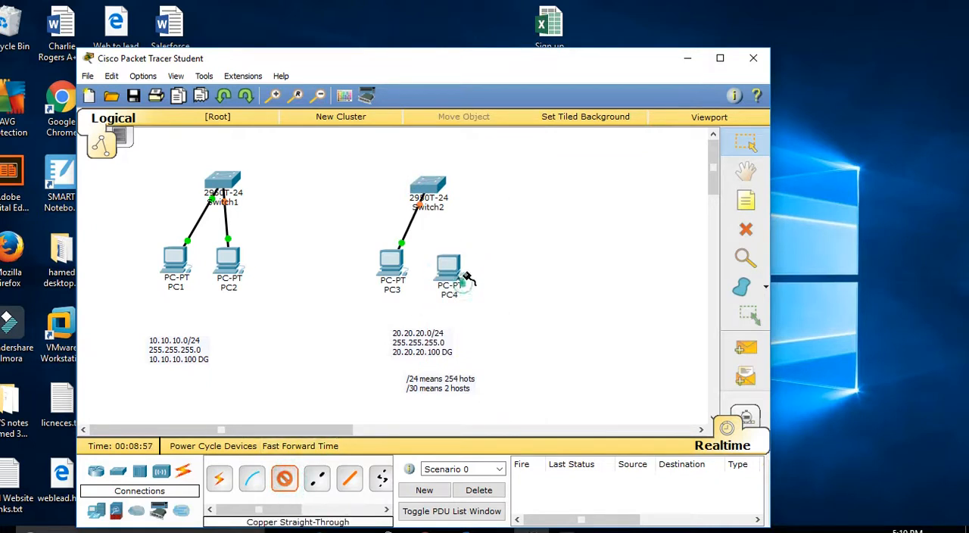
pyautogui.click(426, 190)
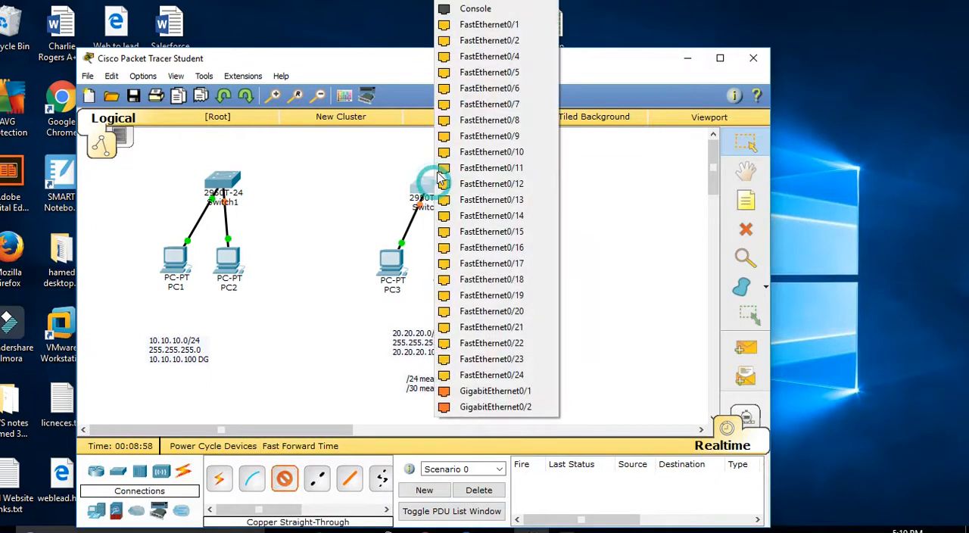
pyautogui.click(486, 56)
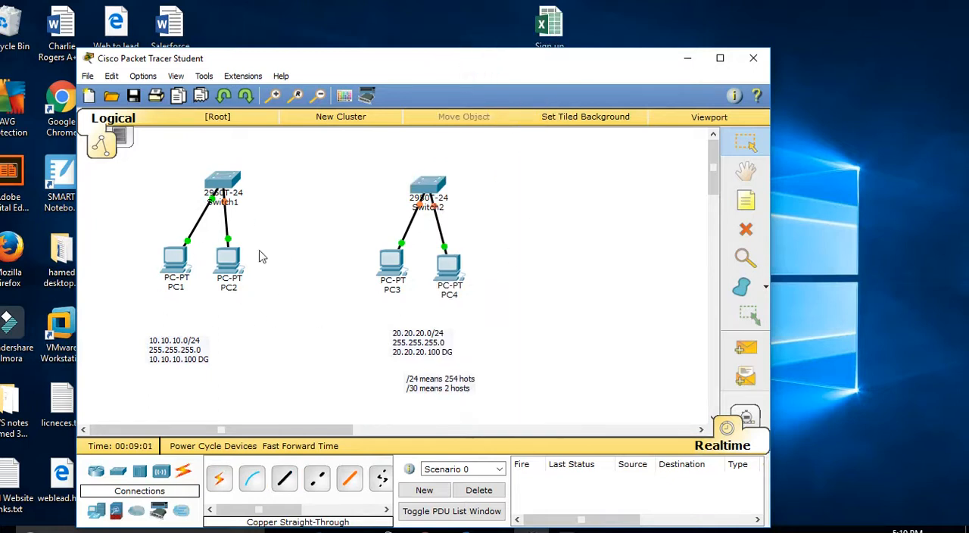
# Step: Set PC1's static IP address to 10.10.10.1 in its IP configuration
pyautogui.click(178, 267)
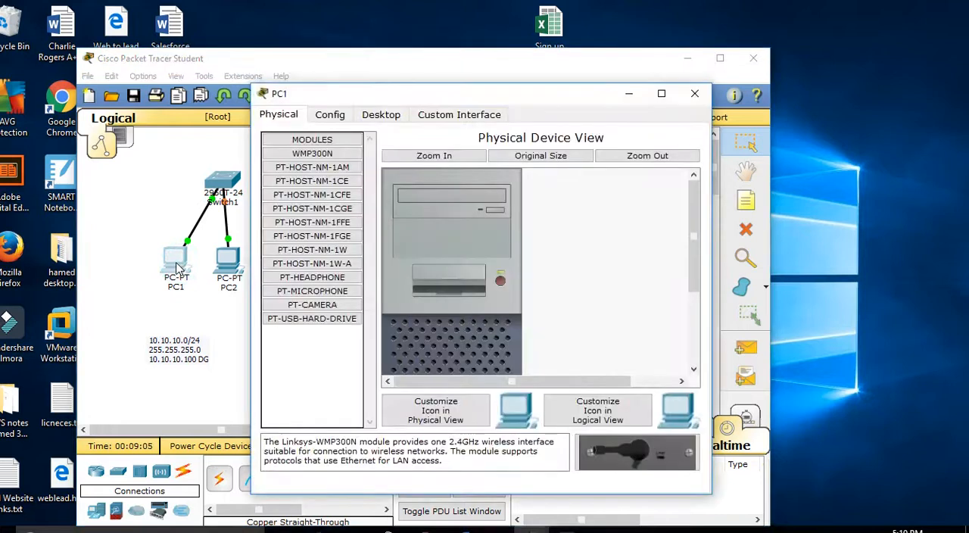
pyautogui.click(393, 116)
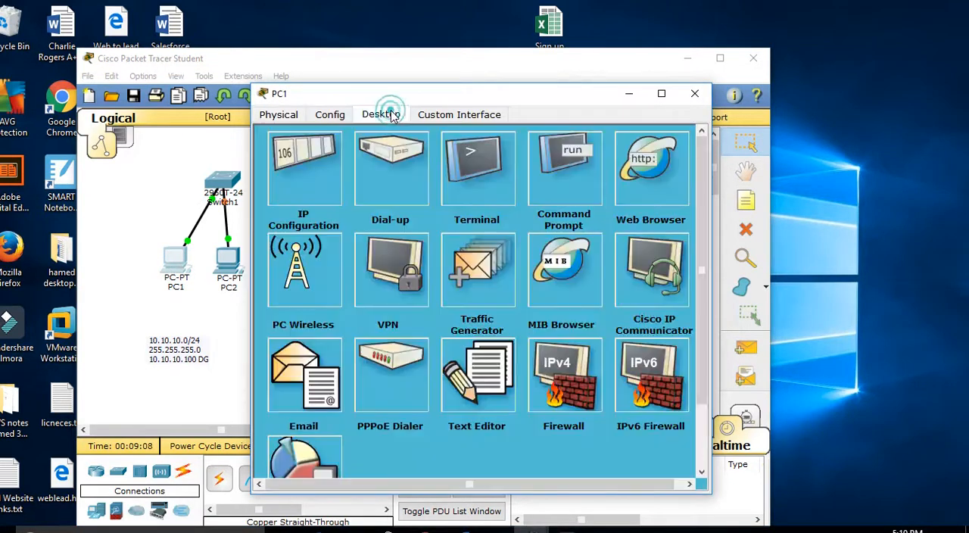
pyautogui.click(331, 173)
pyautogui.click(426, 196)
pyautogui.write('10.10.10.1')
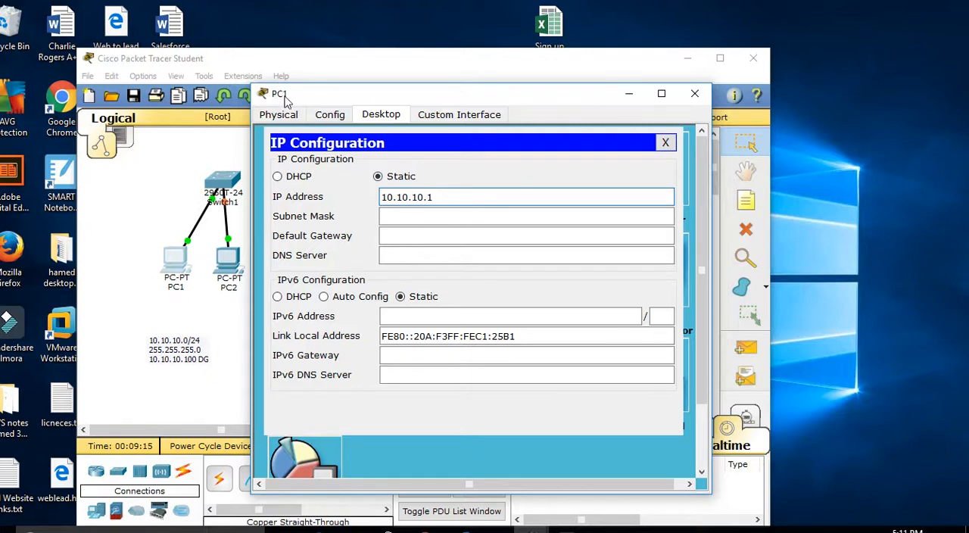
# Step: Set PC1's subnet mask to 255.255.255.0 and default gateway to 10.10.10.100, and close its configuration
pyautogui.click(389, 215)
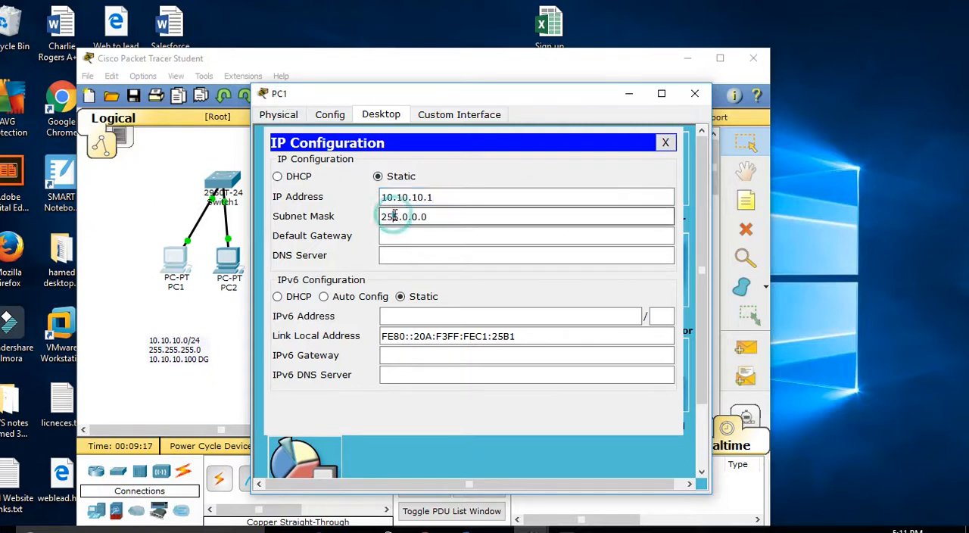
pyautogui.moveTo(433, 217); pyautogui.dragTo(369, 214)
pyautogui.write('255.255.')
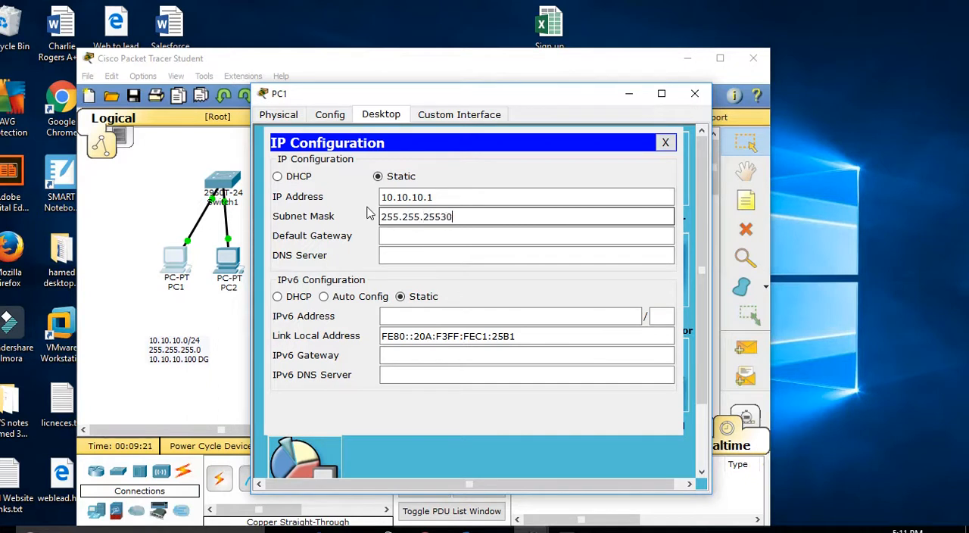
pyautogui.press('Tab')
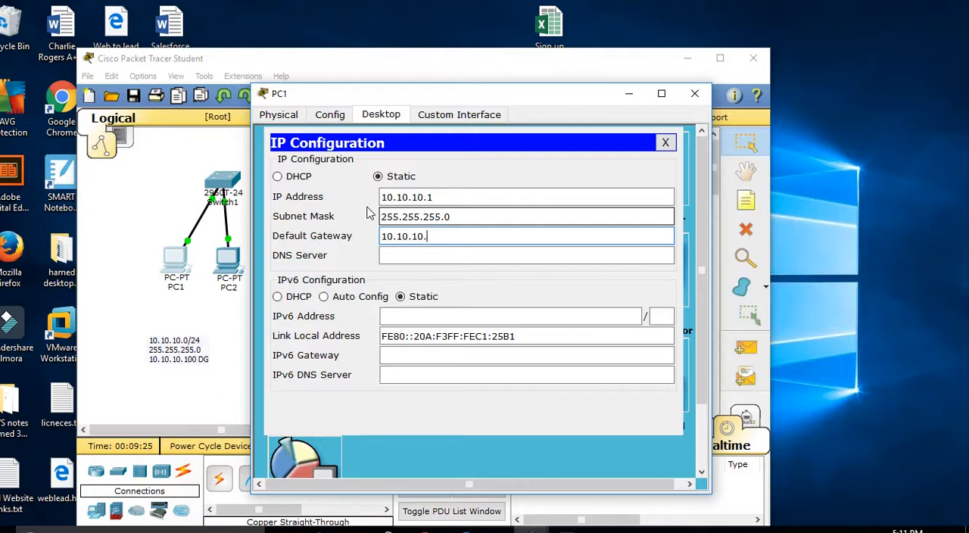
pyautogui.write('10.10.10.100')
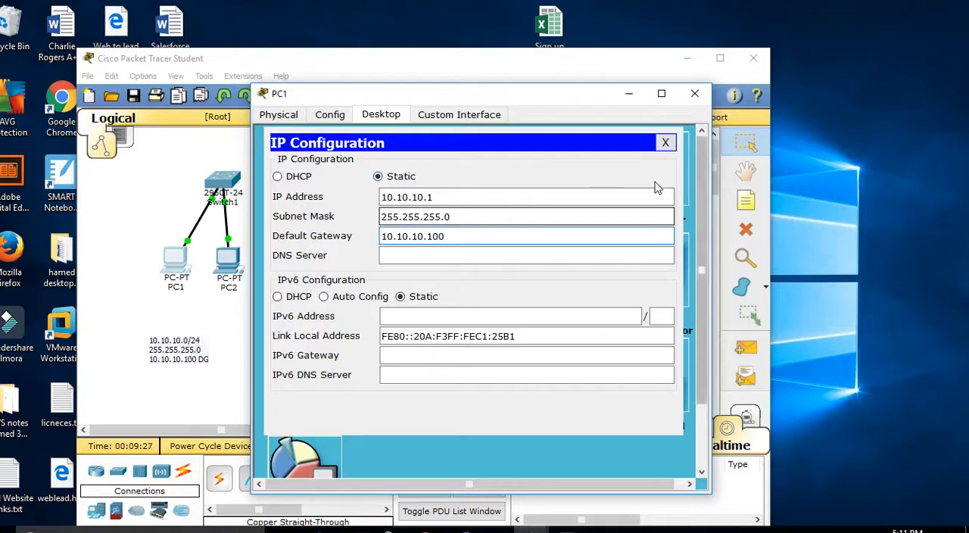
pyautogui.click(665, 143)
pyautogui.click(694, 93)
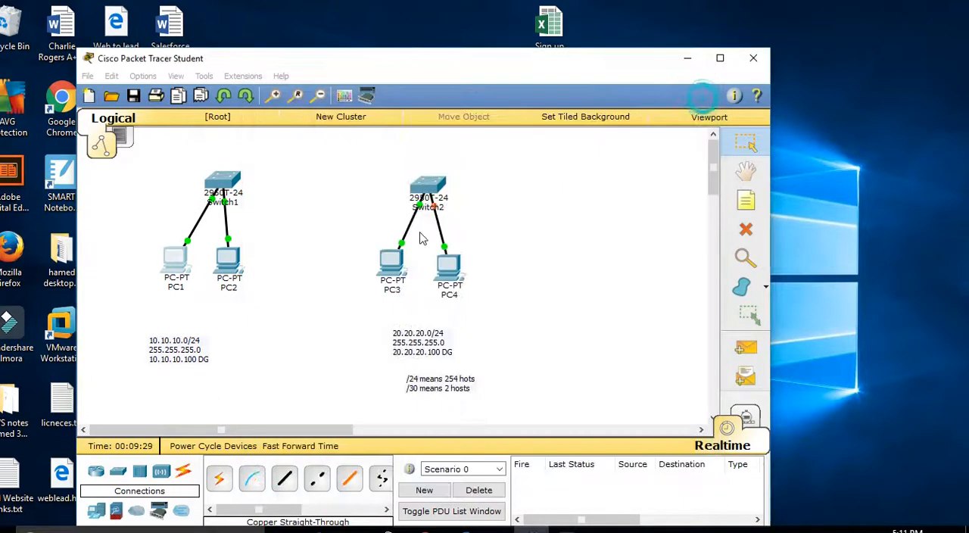
# Step: Set PC2's static IP address to 10.10.10.2 in its IP configuration
pyautogui.click(229, 260)
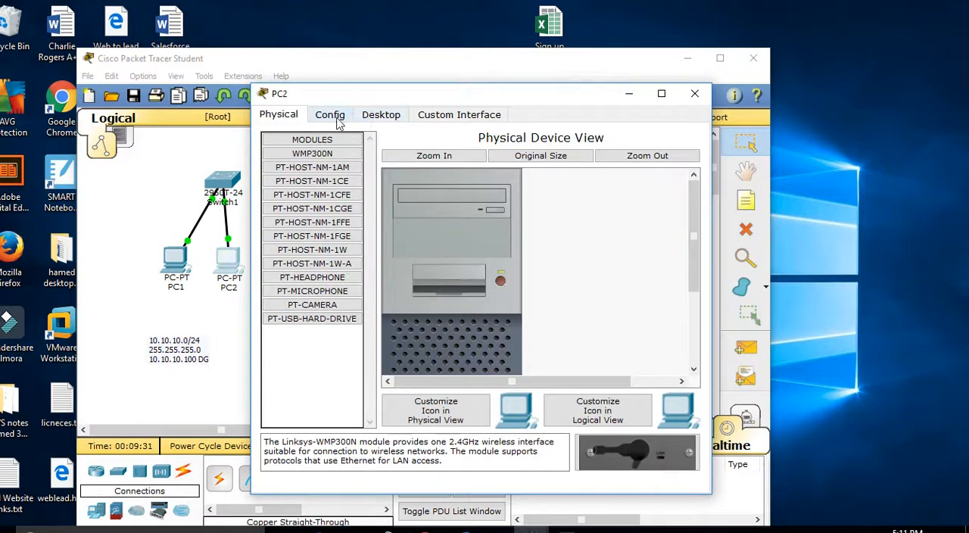
pyautogui.click(385, 117)
pyautogui.click(301, 157)
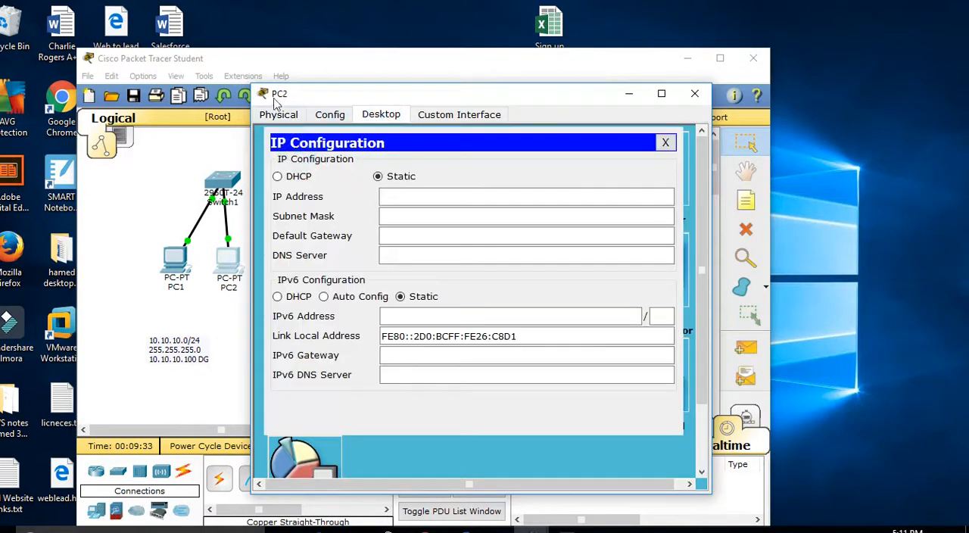
pyautogui.click(403, 197)
pyautogui.write('10.10.10.2')
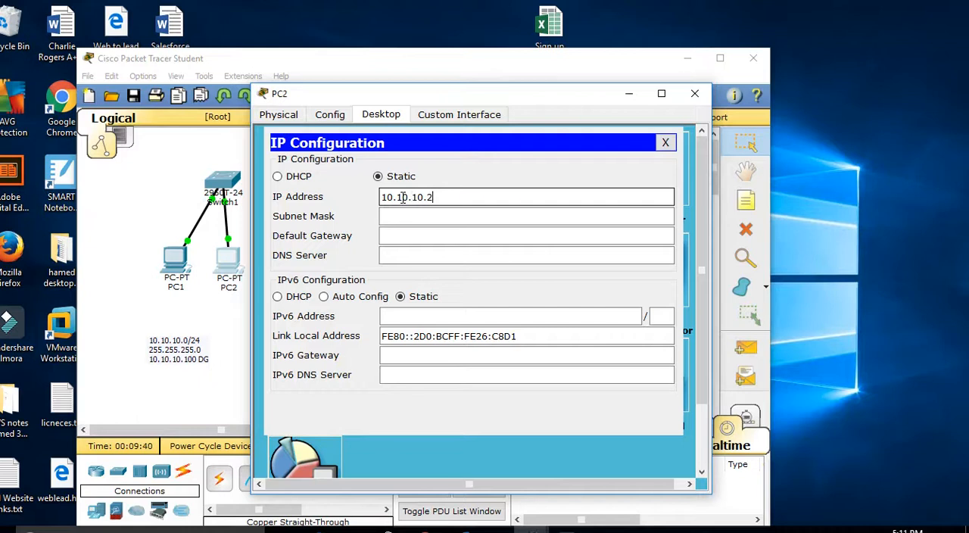
# Step: Set PC2's subnet mask to 255.255.255.0 and default gateway to 10.10.10.100, and close its configuration
pyautogui.press('Tab')
pyautogui.write('25')
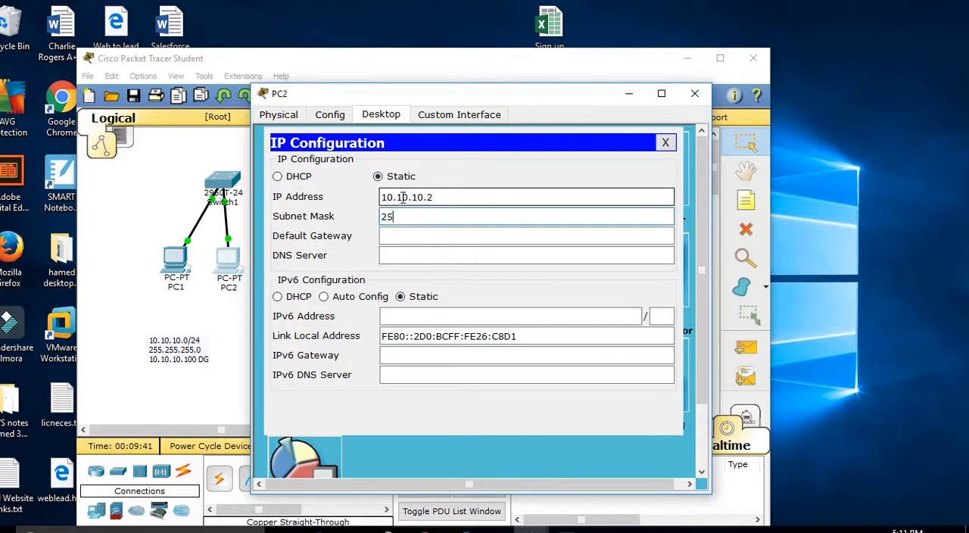
pyautogui.write('5.255.255.0')
pyautogui.press('Tab')
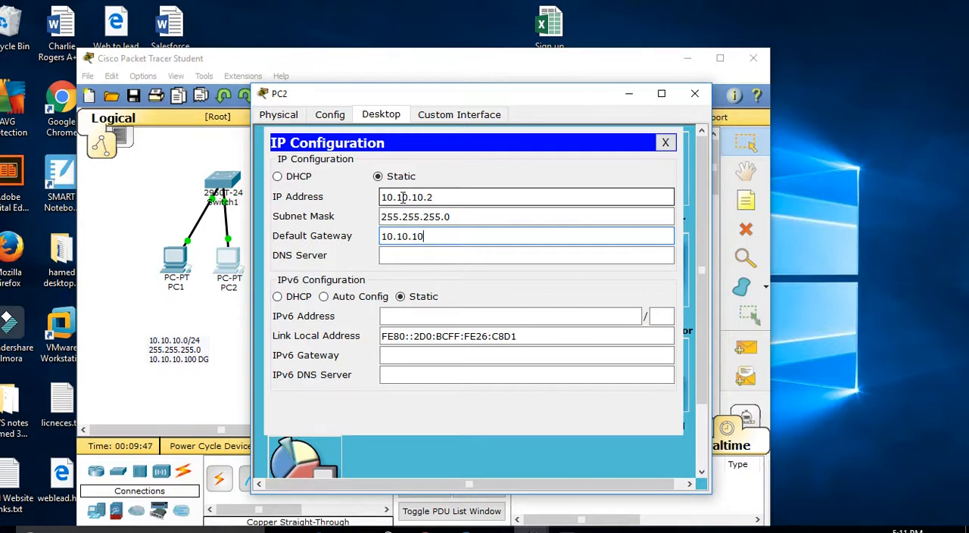
pyautogui.write('10.10.10.100')
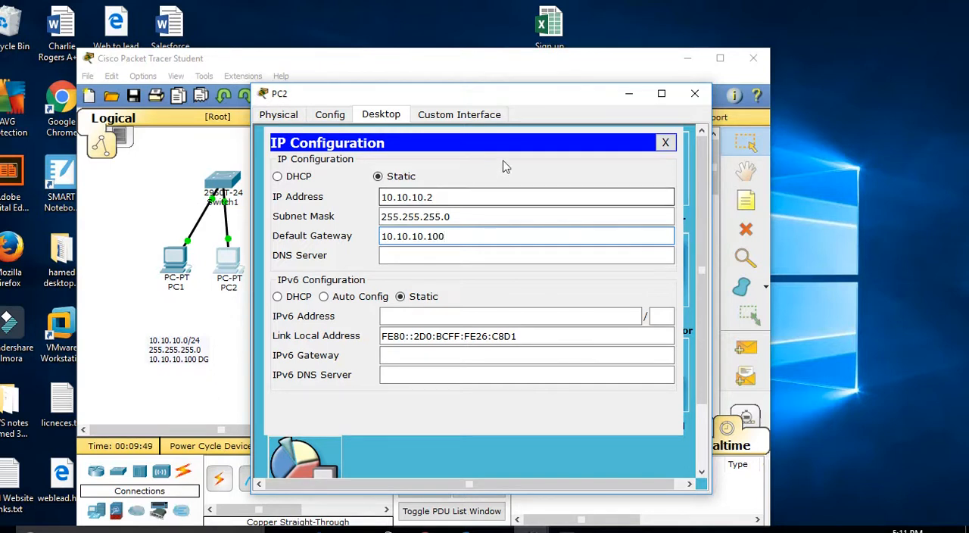
pyautogui.click(666, 142)
pyautogui.click(695, 94)
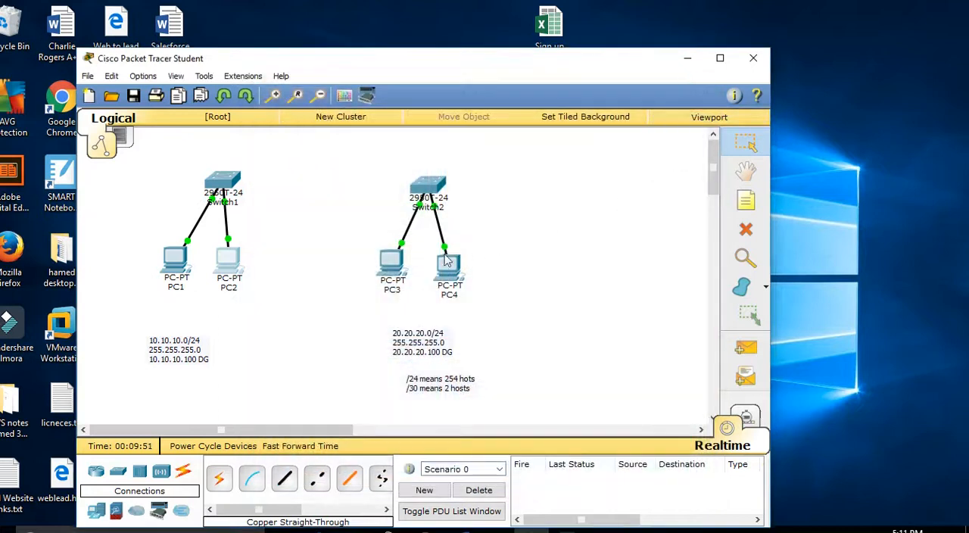
# Step: Add the host address notes ".1" beside PC1 and ".2" beside PC2 in the workspace
pyautogui.click(746, 200)
pyautogui.click(151, 237)
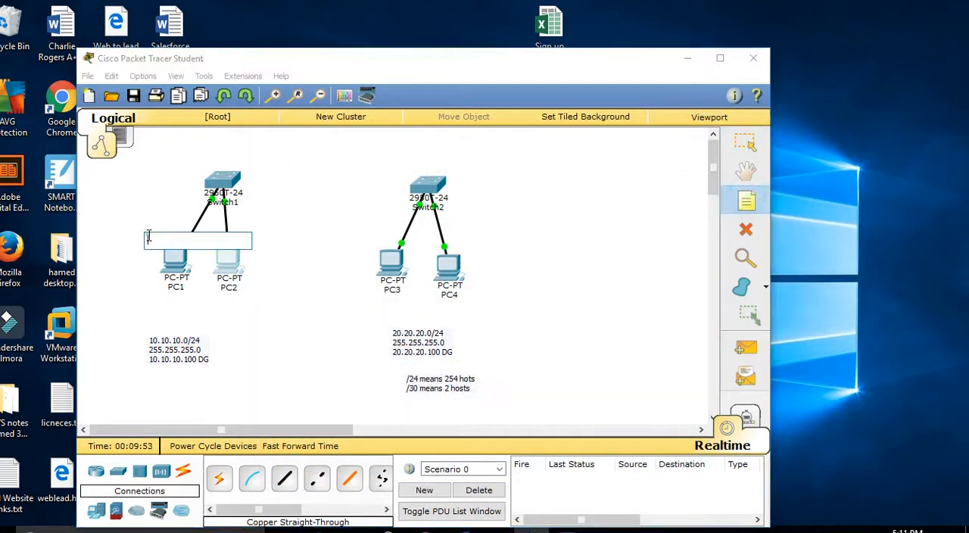
pyautogui.click(364, 207)
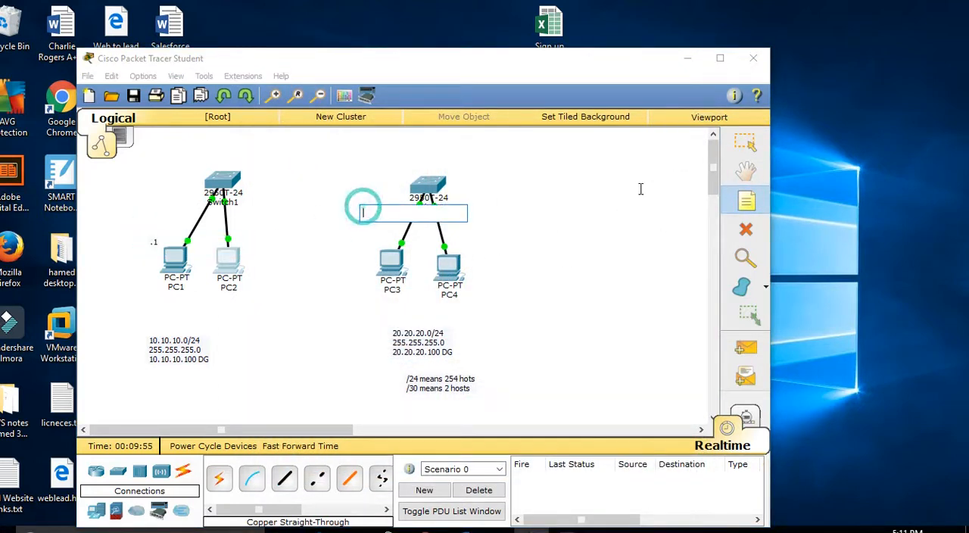
pyautogui.click(746, 202)
pyautogui.click(230, 235)
pyautogui.write('.2')
pyautogui.click(585, 198)
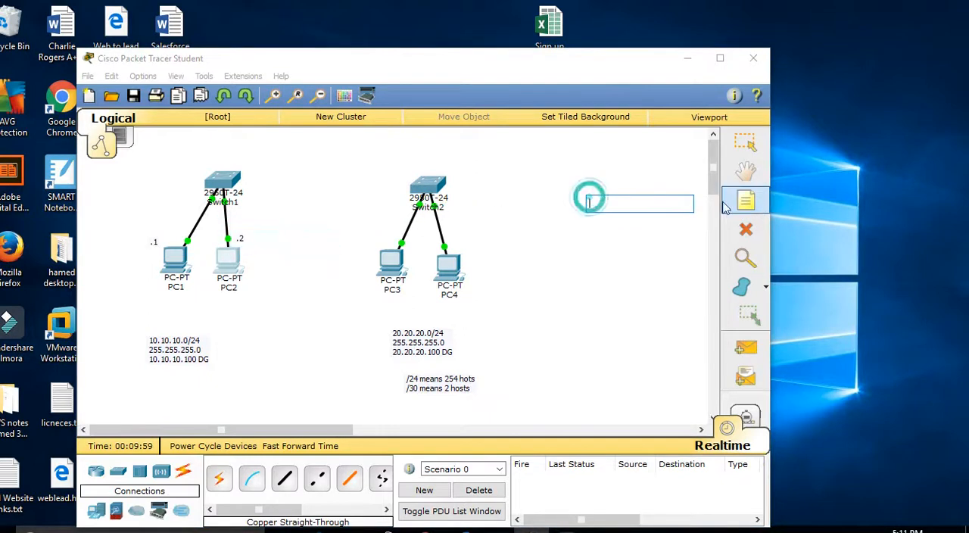
# Step: Add a ".3" note beside PC3 and another ".3" note beside PC4, and leave note placement
pyautogui.click(746, 200)
pyautogui.click(376, 235)
pyautogui.write('.3')
pyautogui.click(580, 231)
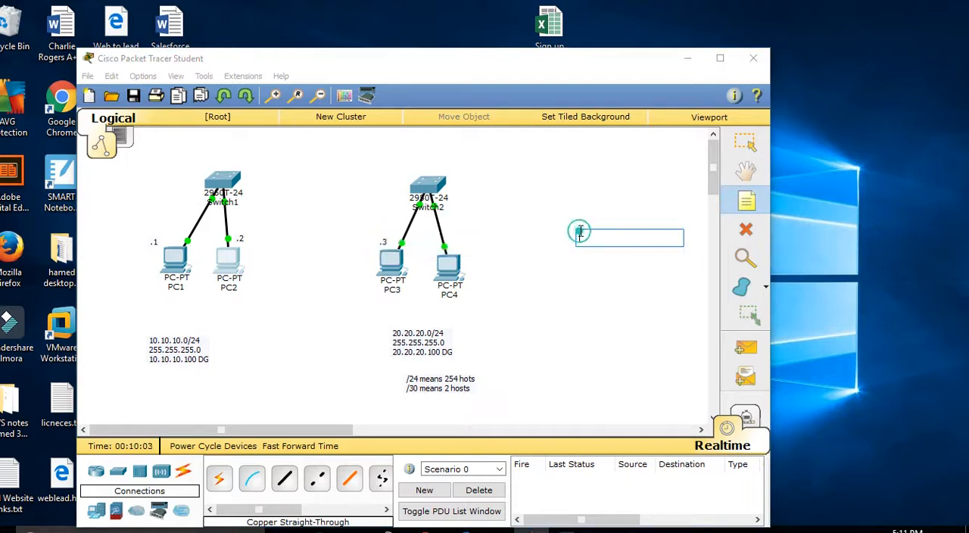
pyautogui.click(746, 200)
pyautogui.click(456, 233)
pyautogui.write('.3')
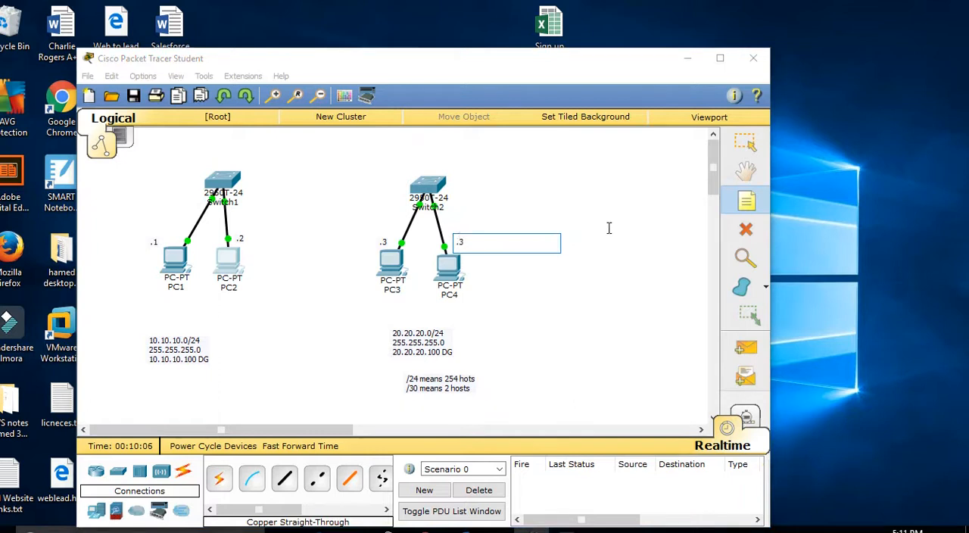
pyautogui.click(609, 228)
pyautogui.press('Escape')
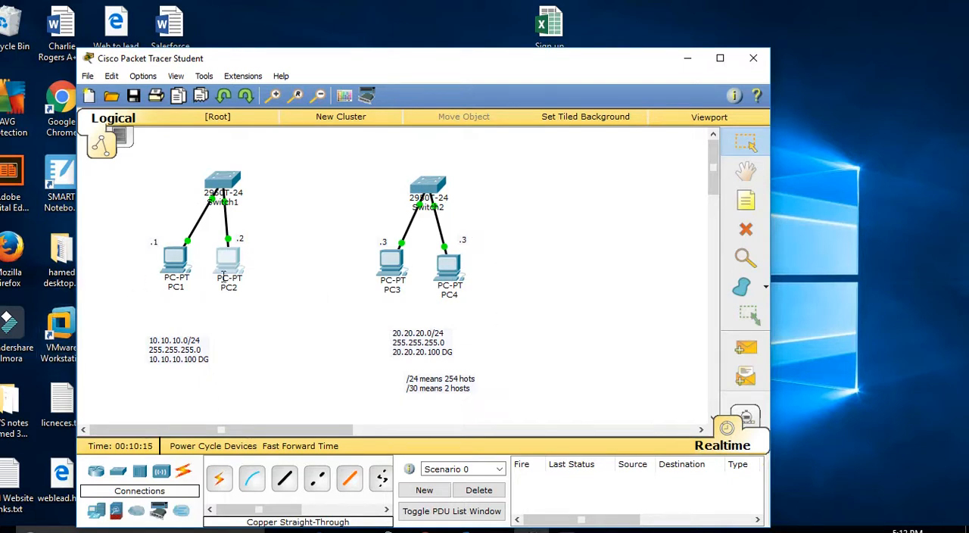
# Step: Set PC3's static IP address to 20.20.20.3 in its IP configuration
pyautogui.click(386, 264)
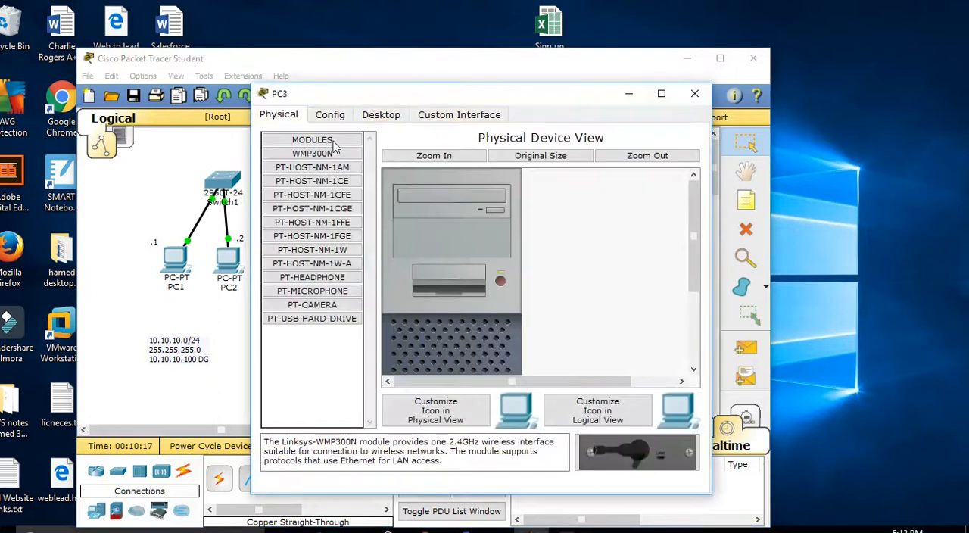
pyautogui.click(380, 114)
pyautogui.click(329, 147)
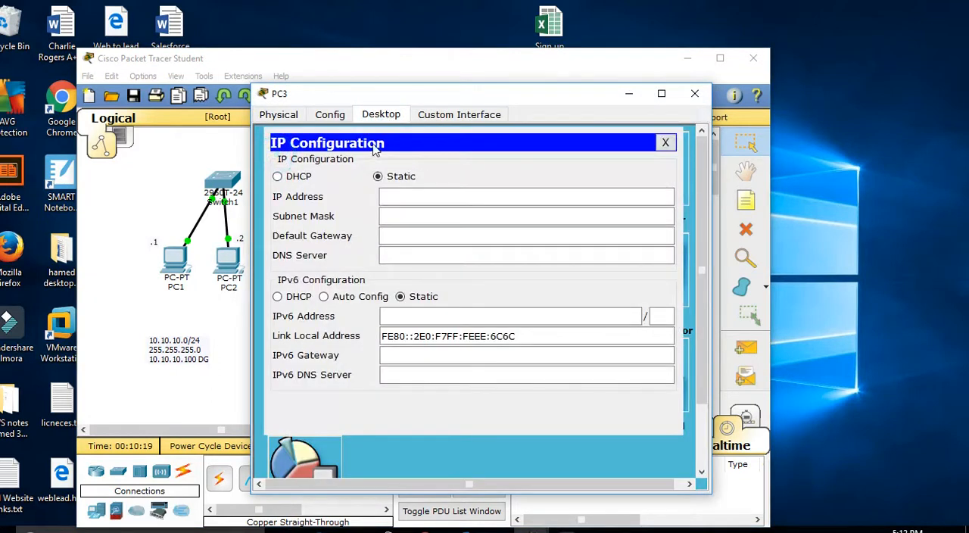
pyautogui.moveTo(475, 102); pyautogui.dragTo(715, 80)
pyautogui.click(684, 176)
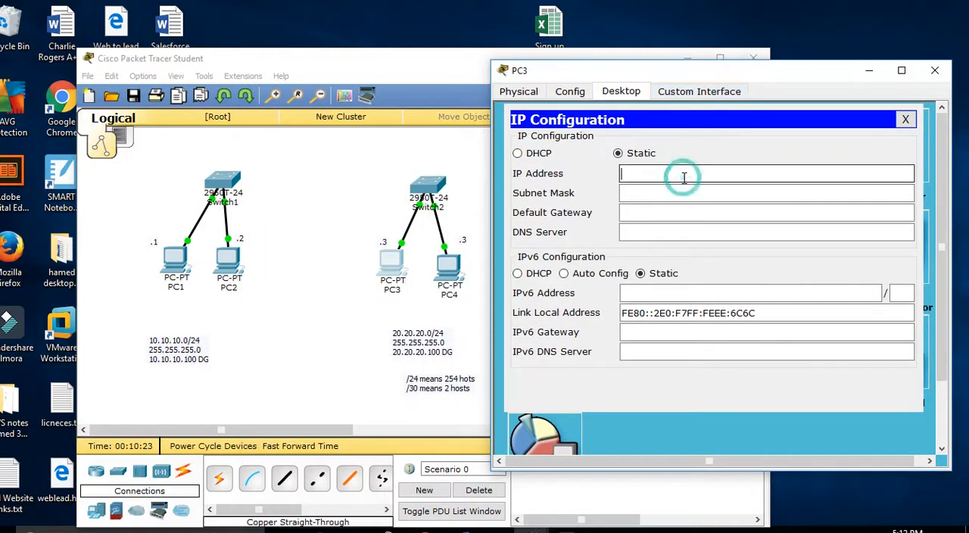
pyautogui.write('20.20.210')
pyautogui.press('BackSpace')
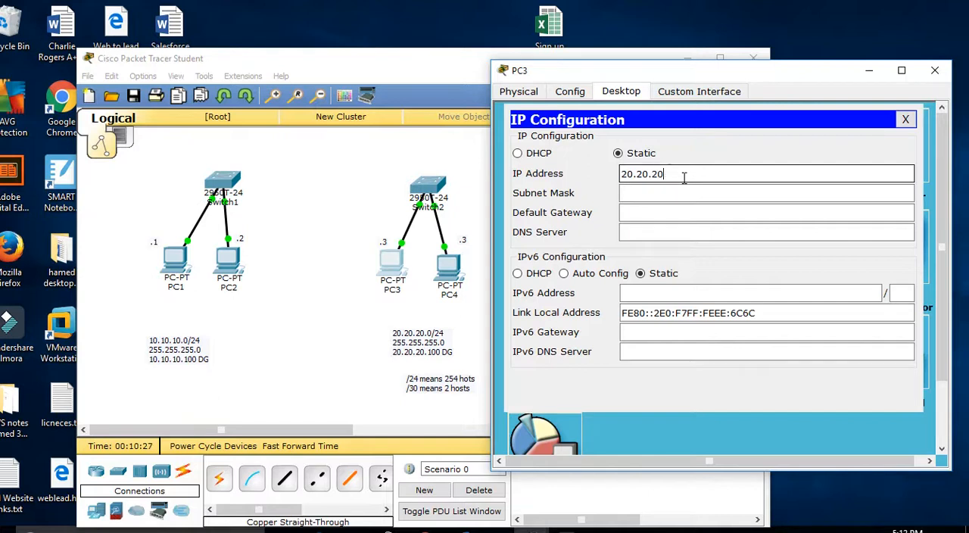
# Step: Set PC3's subnet mask to 255.255.255.0 and default gateway to 20.20.20.100
pyautogui.press('Tab')
pyautogui.write('255.255.255.0')
pyautogui.press('Tab')
pyautogui.write('20.20.')
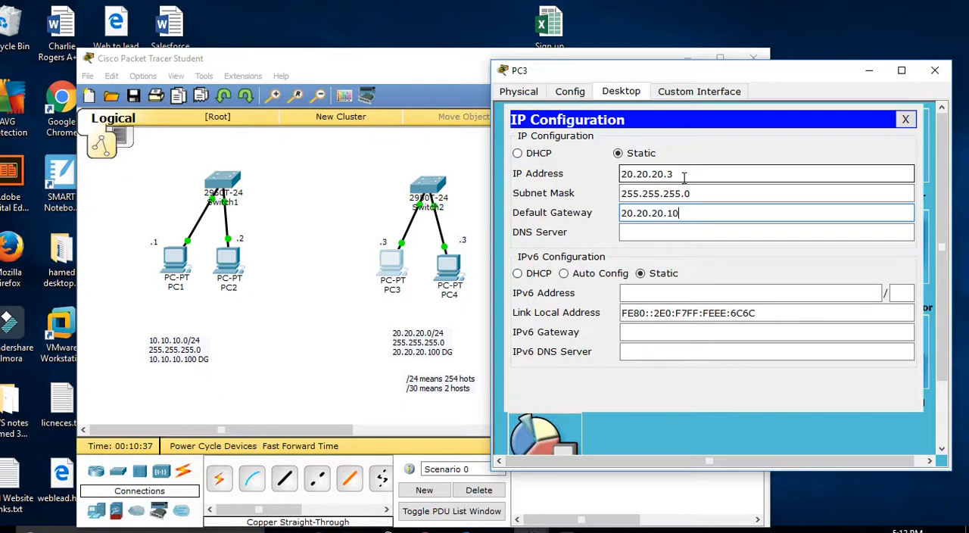
pyautogui.write('20.100')
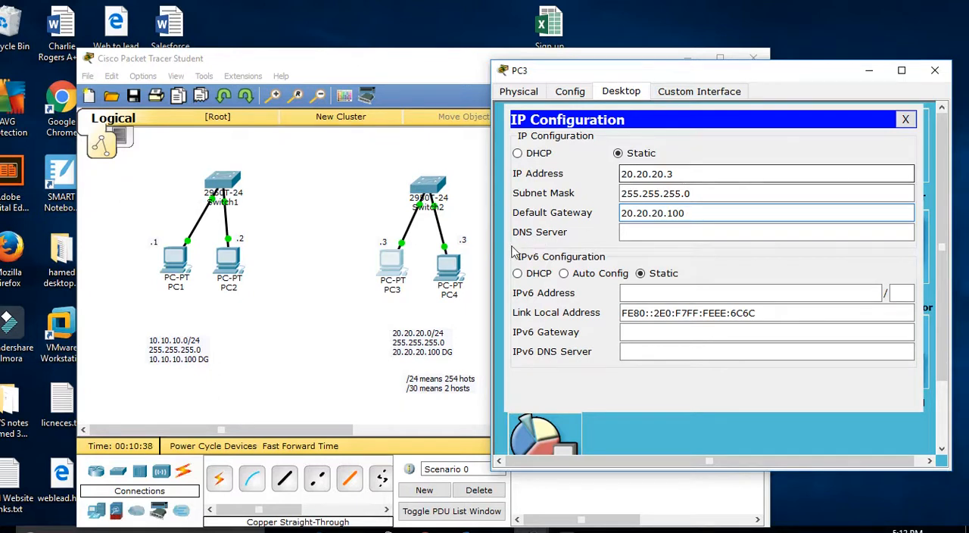
# Step: Change the note beside PC4 to ".4"
pyautogui.click(468, 199)
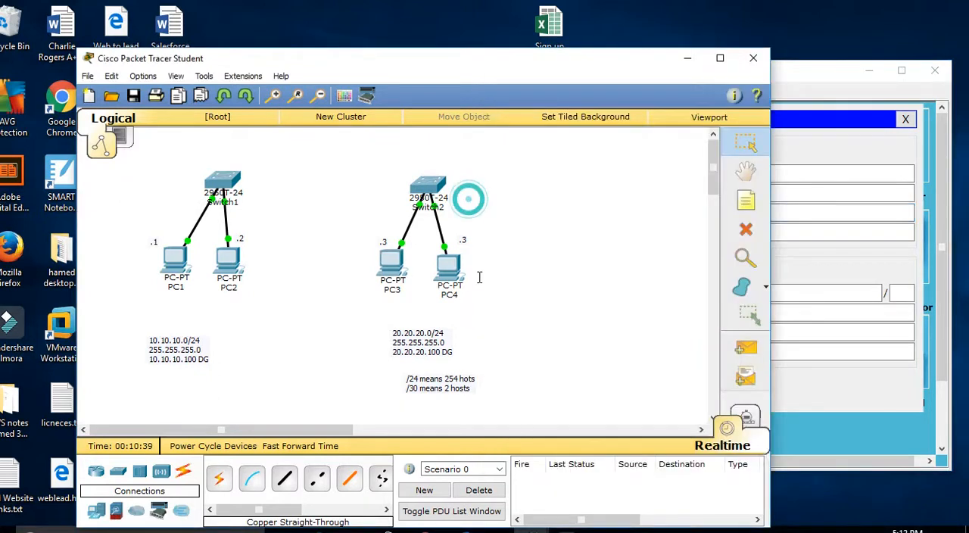
pyautogui.doubleClick(464, 240)
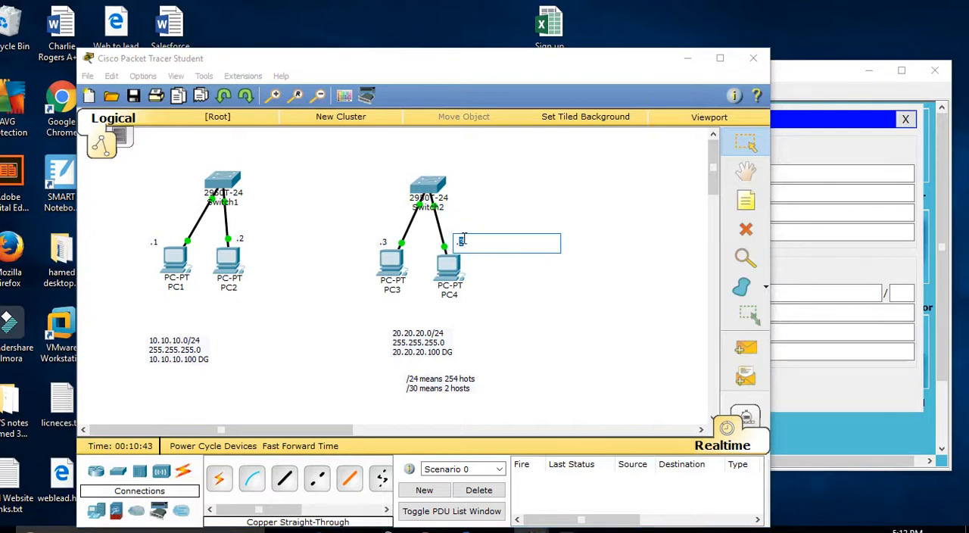
pyautogui.click(580, 191)
# Step: Close PC3's configuration and set PC4's static IP address to 20.20.20.4 in its IP configuration
pyautogui.click(449, 267)
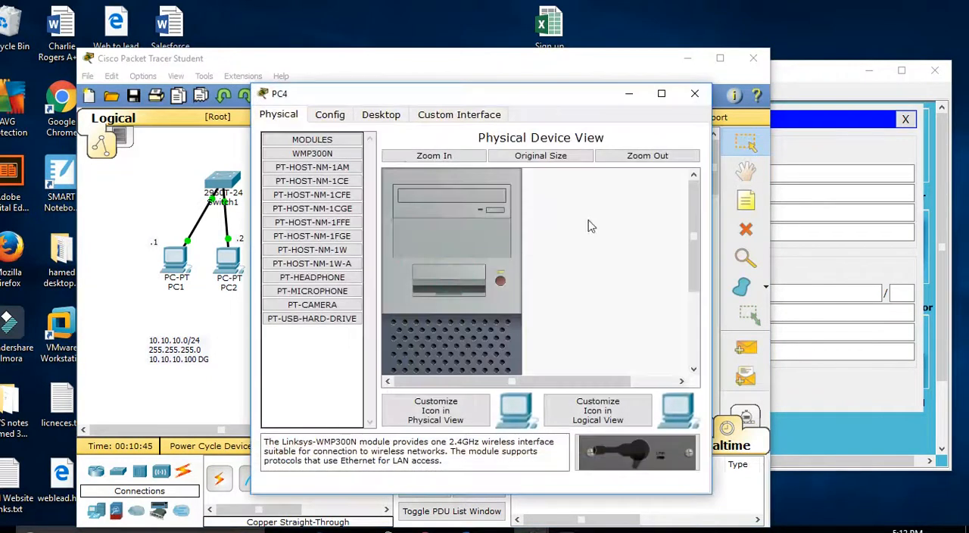
pyautogui.click(369, 120)
pyautogui.click(304, 168)
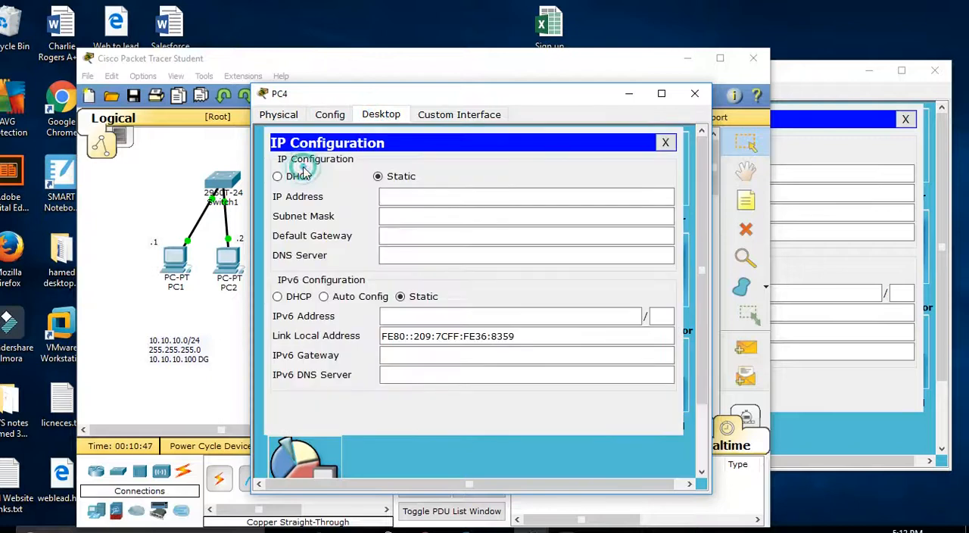
pyautogui.click(906, 119)
pyautogui.click(905, 118)
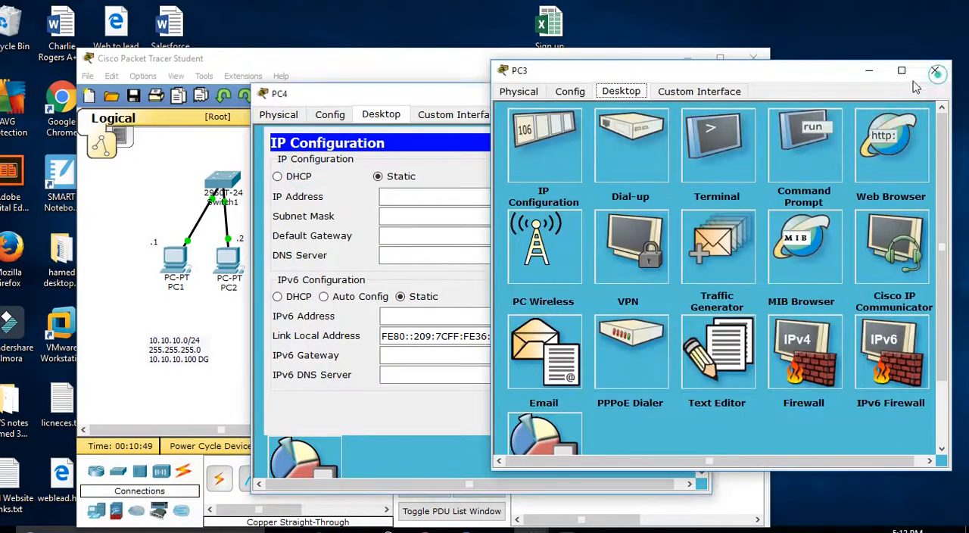
pyautogui.click(934, 70)
pyautogui.click(396, 195)
pyautogui.write('20.20.20.4')
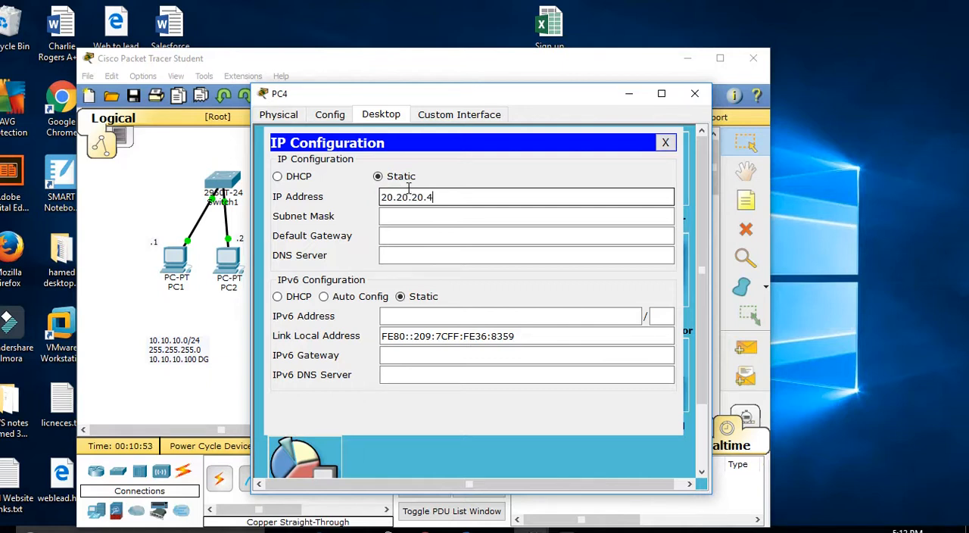
# Step: Set PC4's subnet mask to 255.255.255.0 and default gateway to 20.20.20.100, and close its configuration
pyautogui.press('Tab')
pyautogui.write('25')
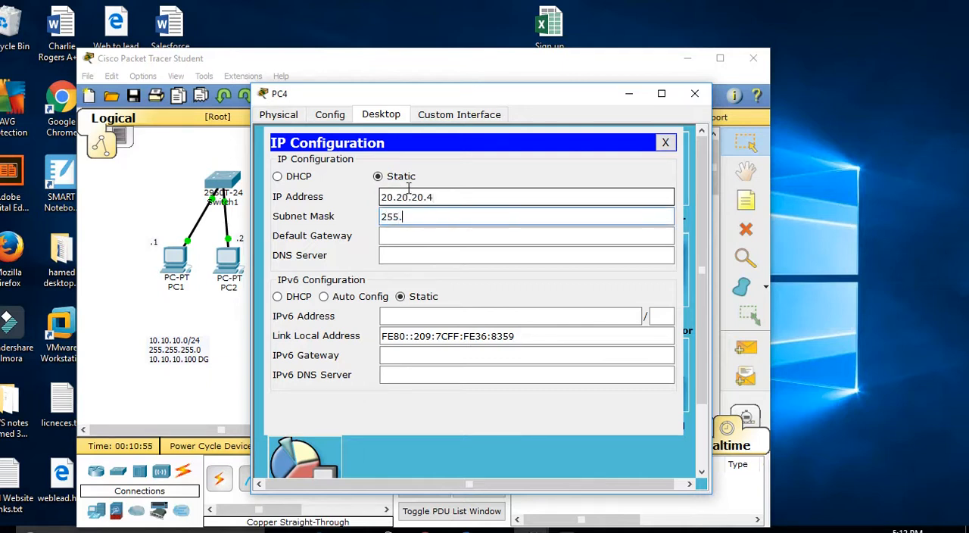
pyautogui.write('5.255.255.0')
pyautogui.press('Tab')
pyautogui.write('20')
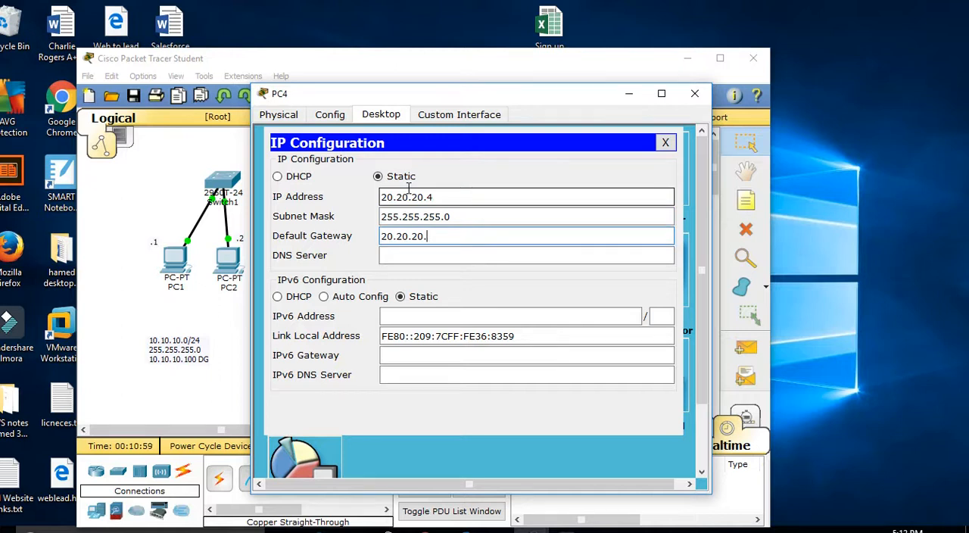
pyautogui.click(666, 142)
pyautogui.click(694, 94)
# Step: Display PC1's IP settings by running ipconfig in its Command Prompt
pyautogui.click(175, 261)
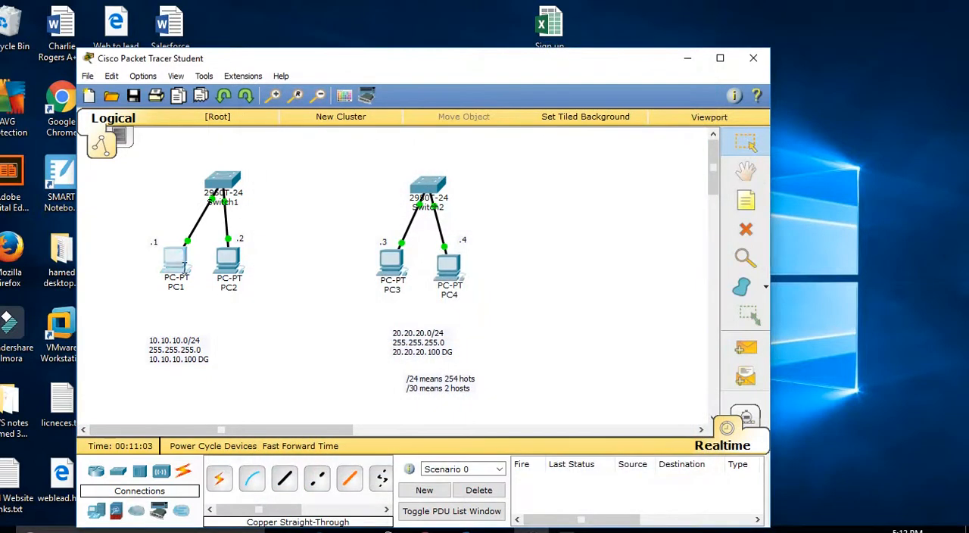
pyautogui.click(583, 183)
pyautogui.click(341, 212)
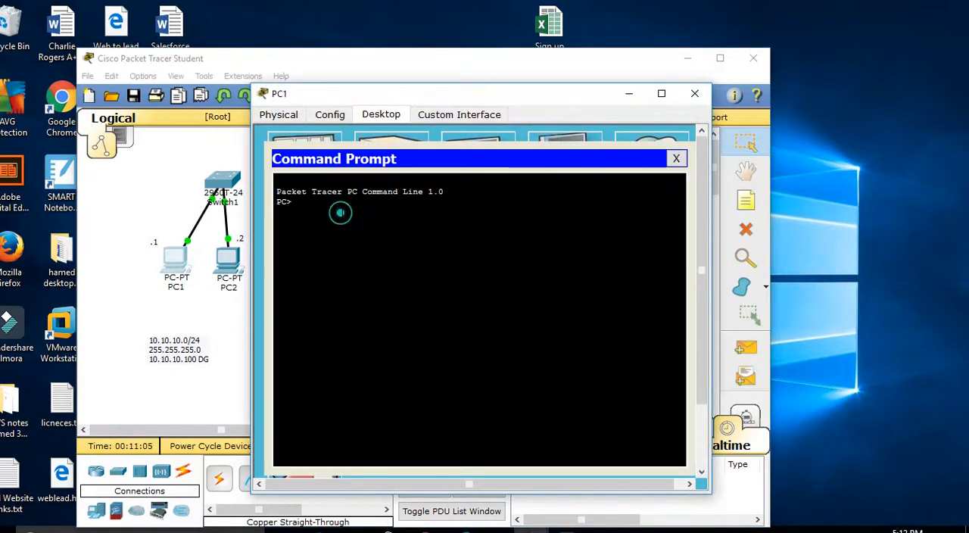
pyautogui.write('ipconfig')
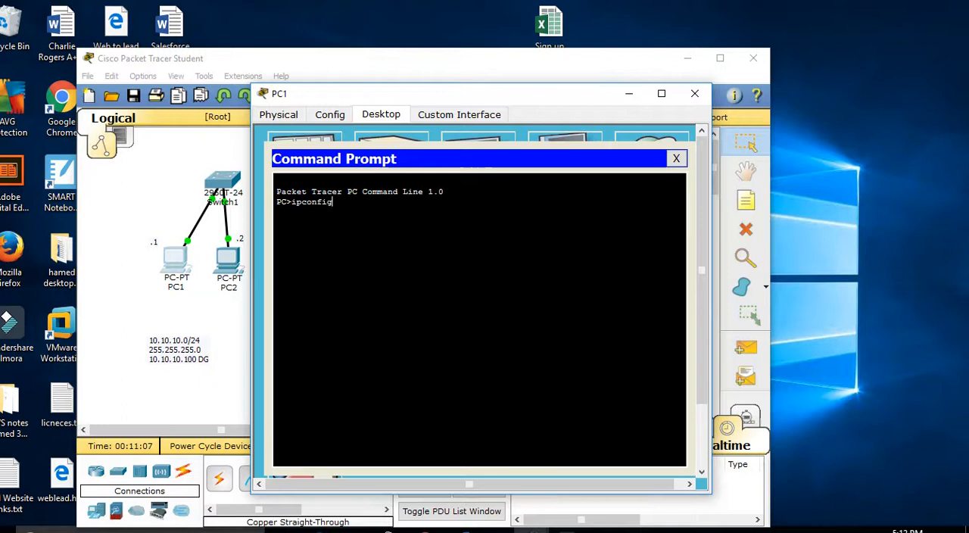
pyautogui.press('Return')
pyautogui.press('Return')
# Step: Ping PC2 at 10.10.10.2 from PC1's Command Prompt, and close PC1's window
pyautogui.write('ping 10.')
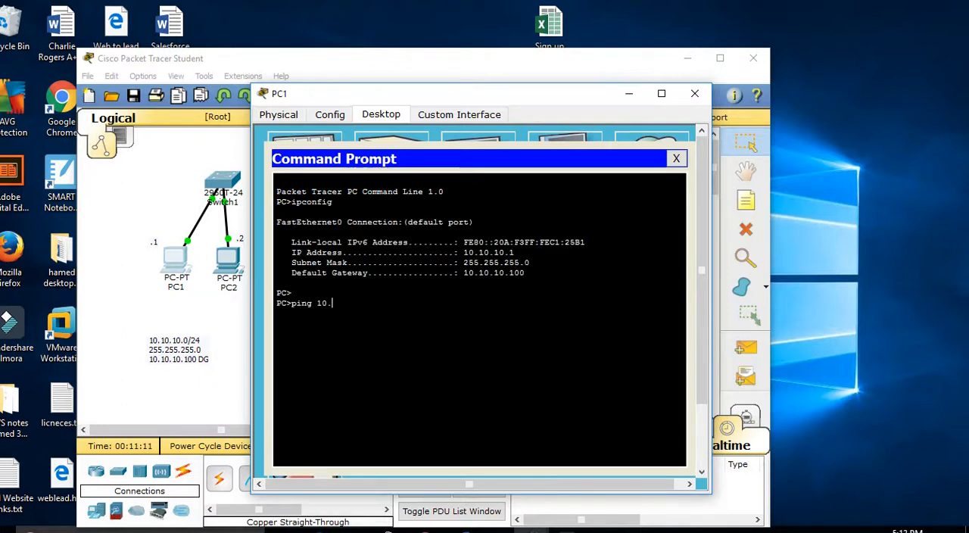
pyautogui.write('10.10.2')
pyautogui.press('Return')
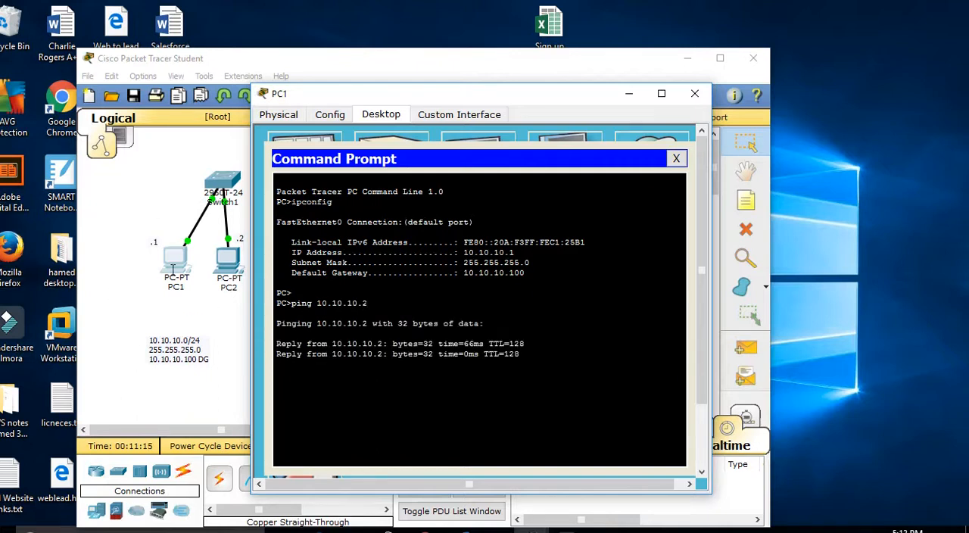
pyautogui.click(676, 158)
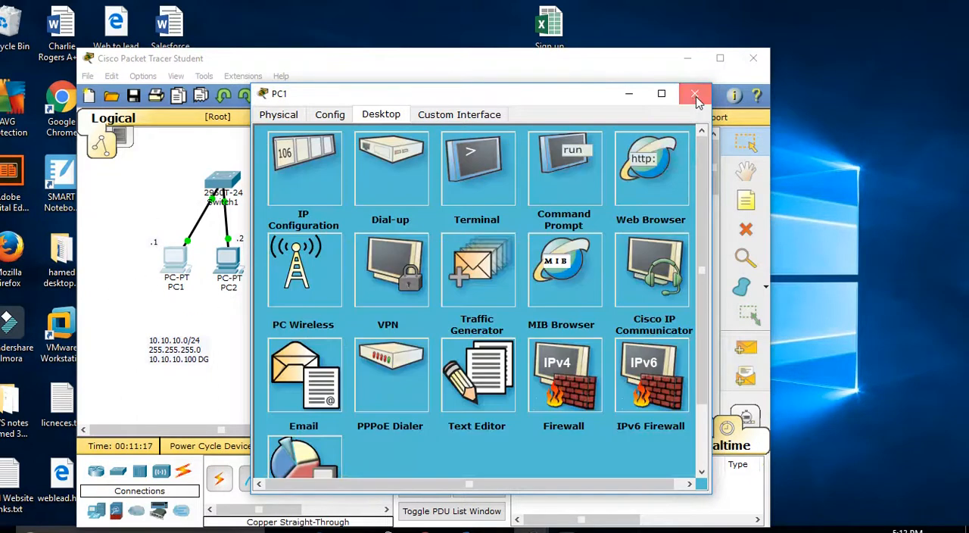
pyautogui.click(695, 95)
# Step: Display PC3's IP settings by running ipconfig in its Command Prompt
pyautogui.click(405, 268)
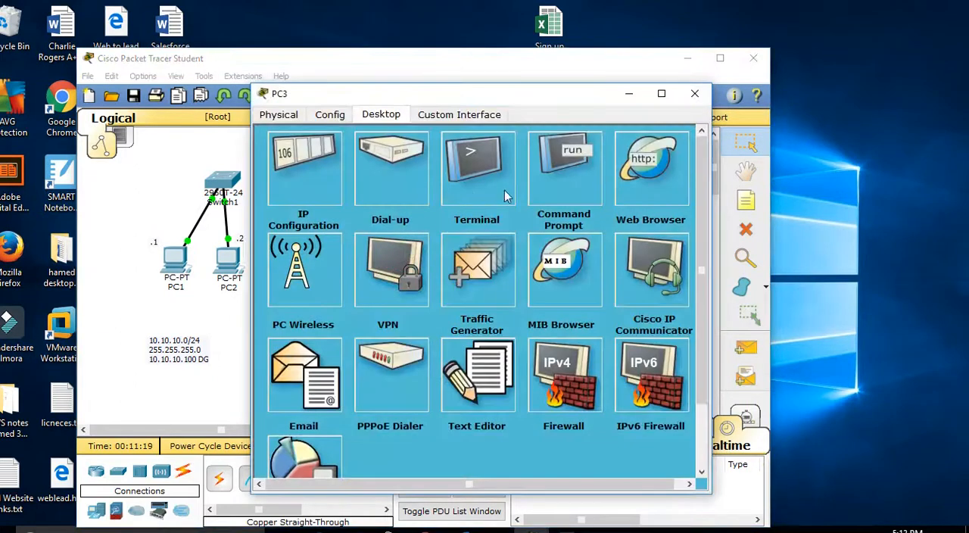
pyautogui.click(564, 182)
pyautogui.write('i')
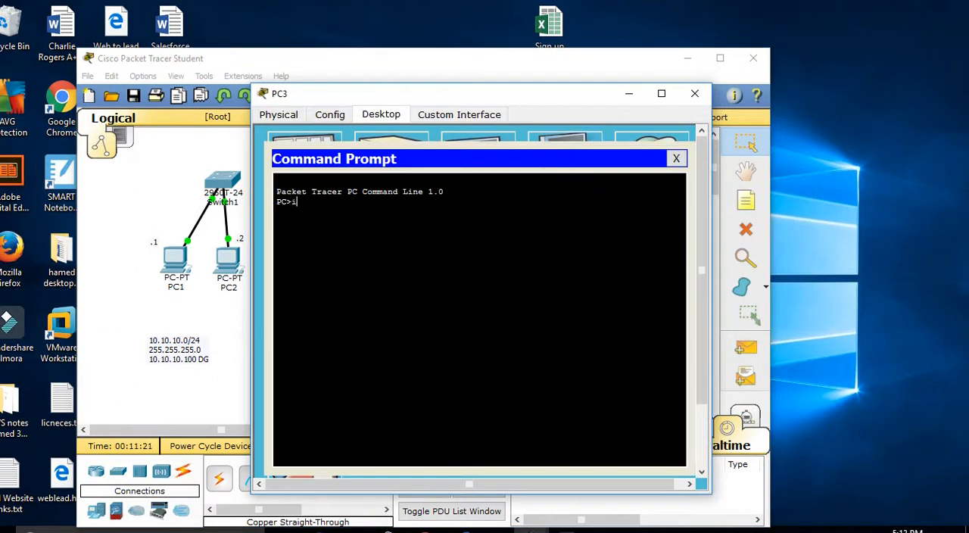
pyautogui.write('pconfig')
pyautogui.press('Return')
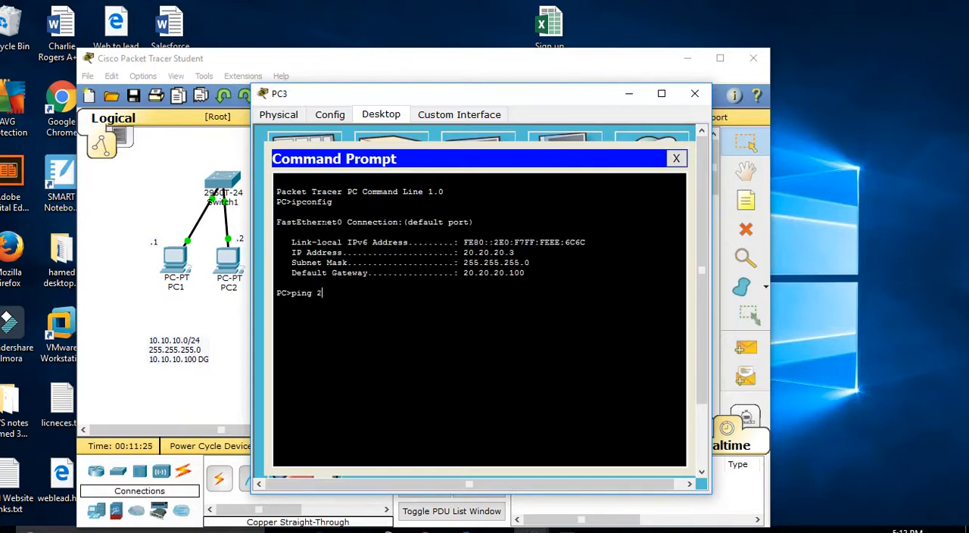
# Step: Ping PC4 at 20.20.20.4 from PC3's Command Prompt, and close PC3's window
pyautogui.write('ping 20.20.20.4')
pyautogui.press('Return')
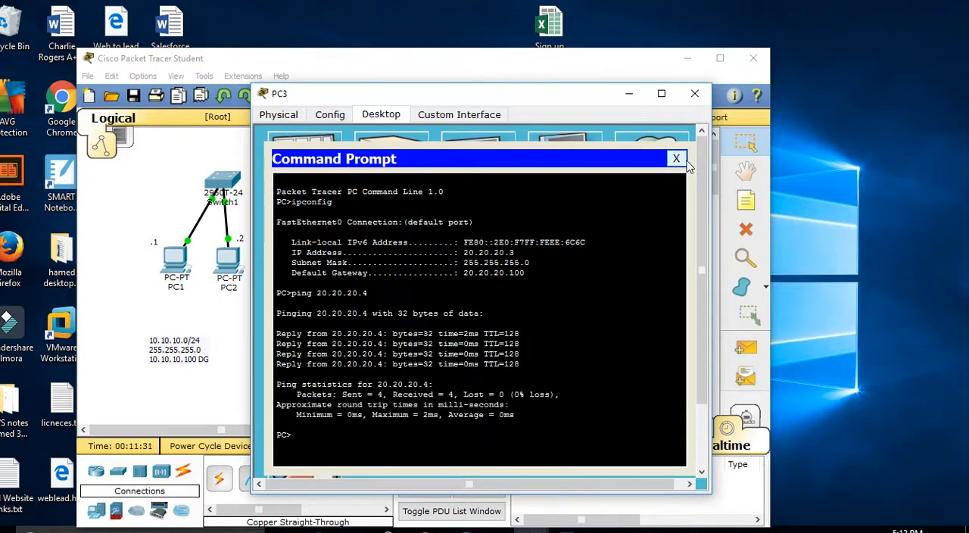
pyautogui.click(680, 160)
pyautogui.click(694, 94)
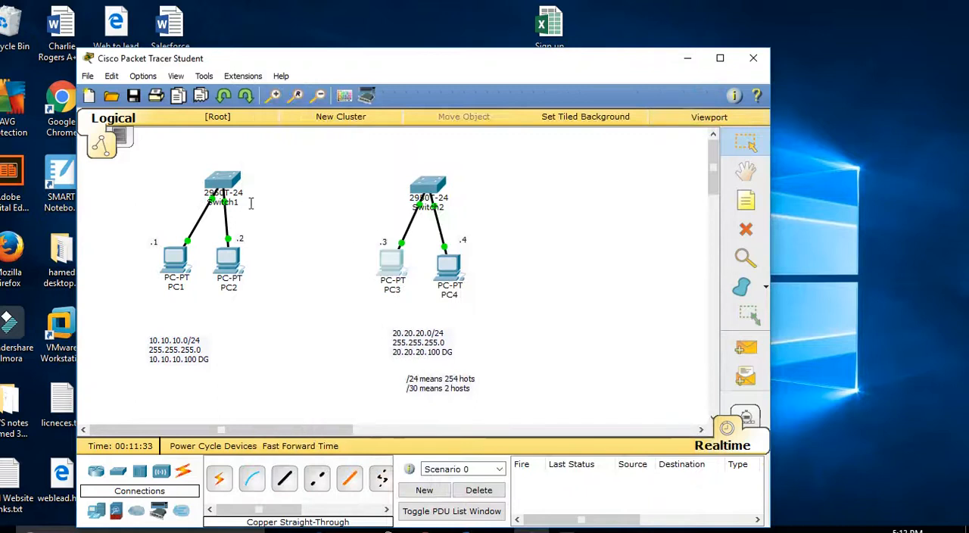
pyautogui.moveTo(117, 228); pyautogui.dragTo(280, 323)
pyautogui.moveTo(168, 157); pyautogui.dragTo(266, 201)
pyautogui.moveTo(344, 238); pyautogui.dragTo(537, 309)
pyautogui.moveTo(385, 174); pyautogui.dragTo(467, 202)
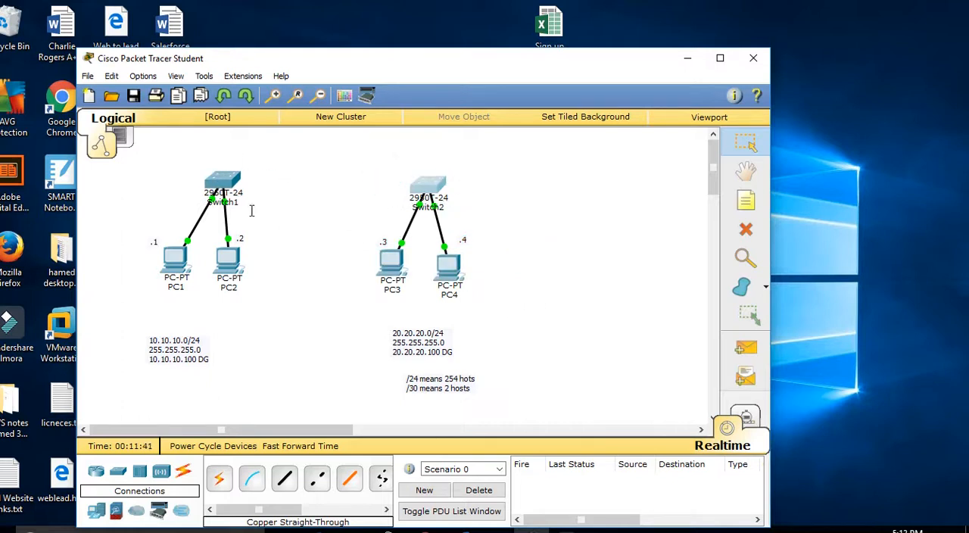
pyautogui.moveTo(305, 145); pyautogui.dragTo(362, 173)
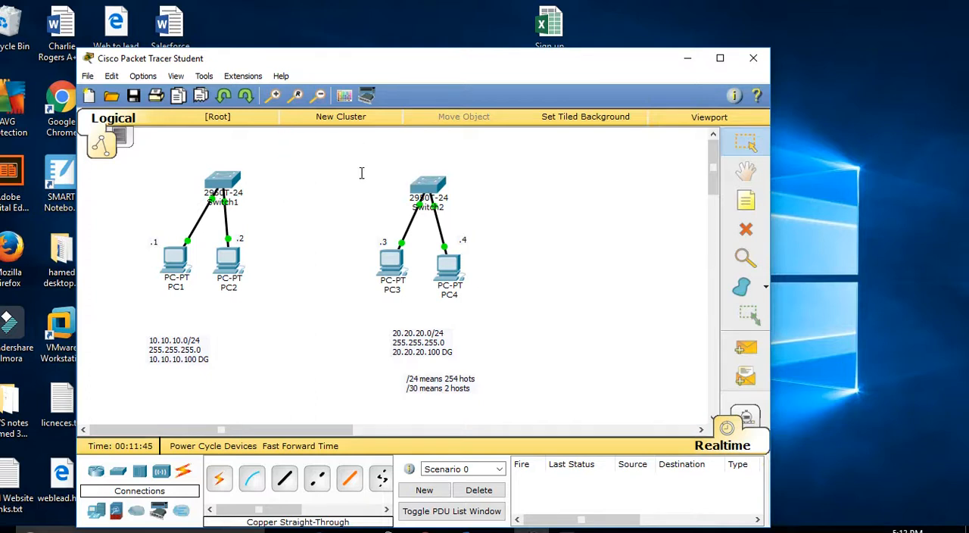
pyautogui.moveTo(126, 166); pyautogui.dragTo(266, 305)
pyautogui.moveTo(361, 177); pyautogui.dragTo(395, 233)
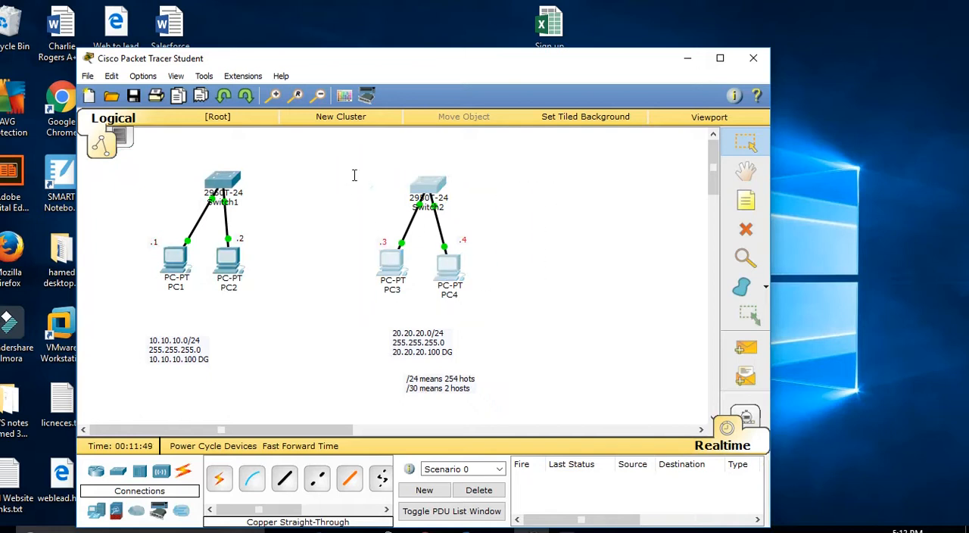
# Step: Place an 1841 router between and slightly above the two switches, and rename it Router1
pyautogui.click(95, 473)
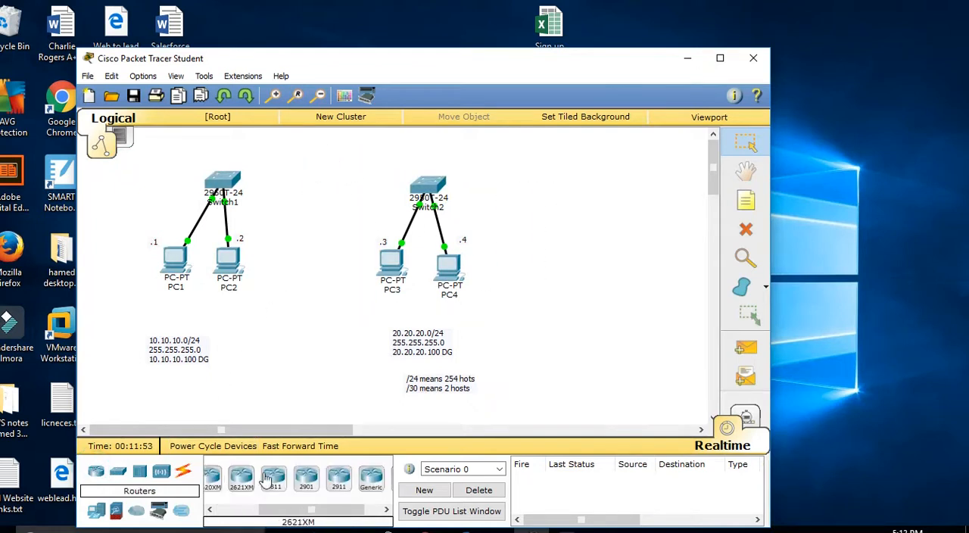
pyautogui.moveTo(248, 510)
pyautogui.mouseDown()
pyautogui.moveTo(280, 514)
pyautogui.moveTo(236, 516)
pyautogui.mouseUp()
pyautogui.moveTo(219, 478); pyautogui.dragTo(328, 161)
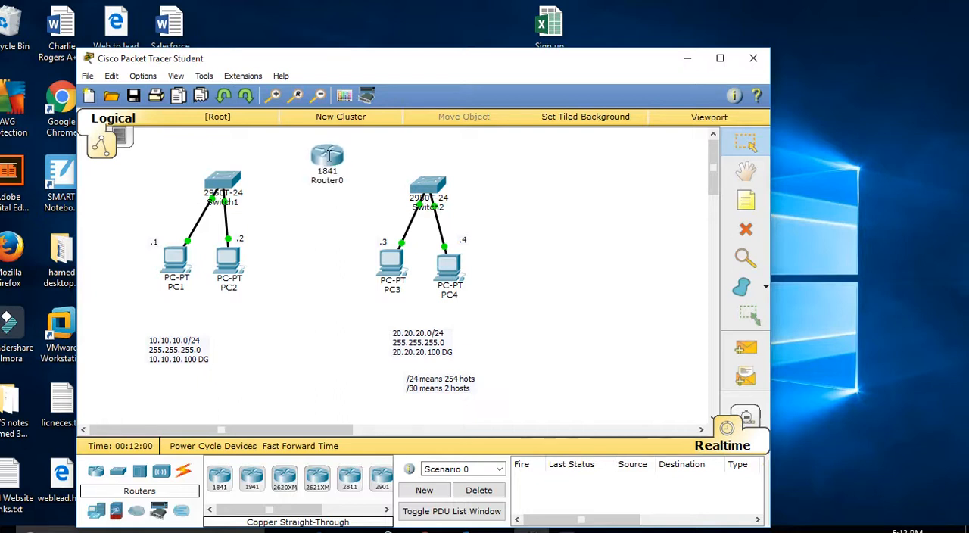
pyautogui.click(327, 182)
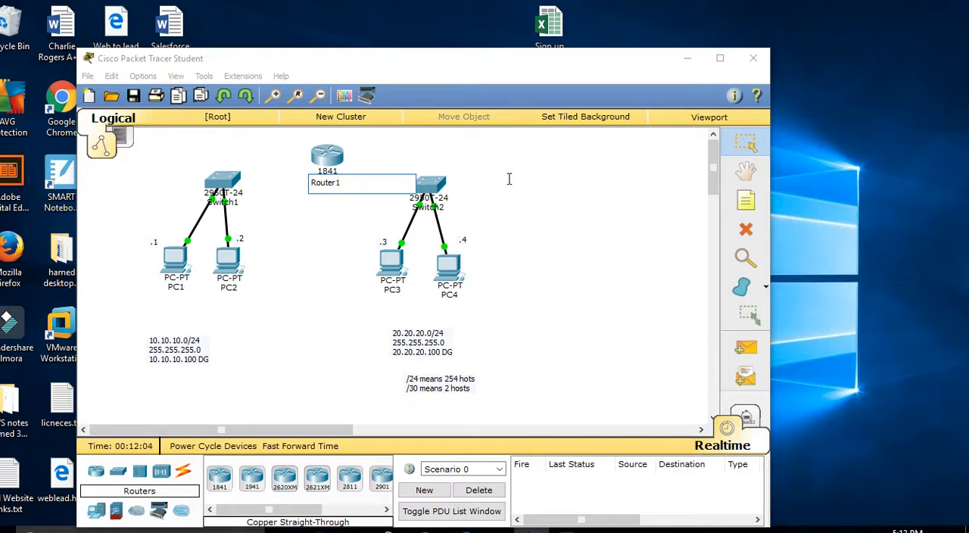
pyautogui.click(533, 175)
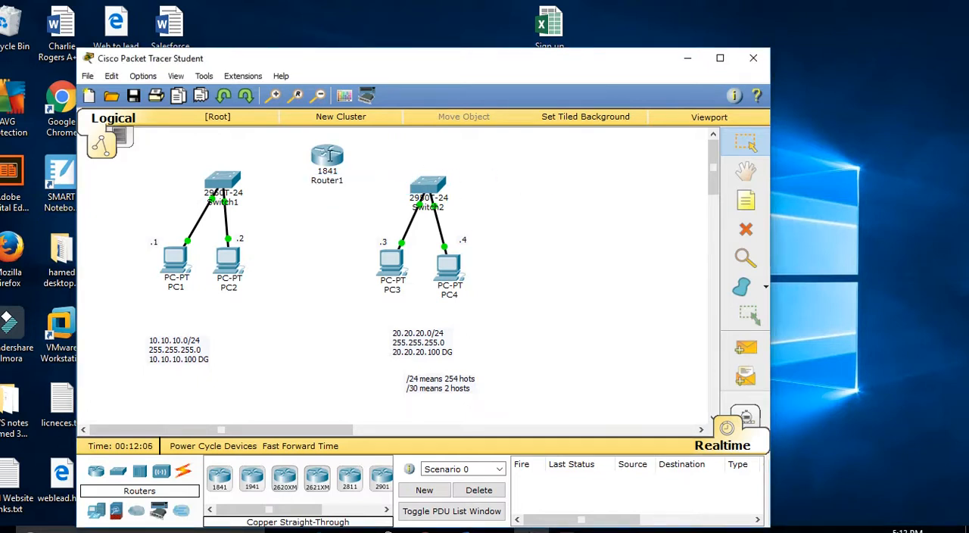
# Step: Examine the Ethernet ports in Router1's enlarged physical device view, and minimize its window
pyautogui.click(327, 157)
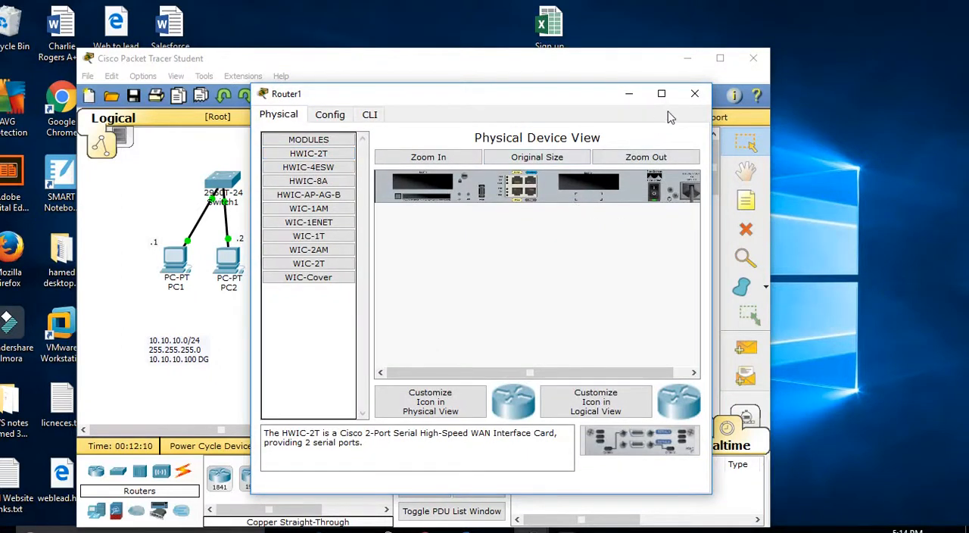
pyautogui.click(661, 93)
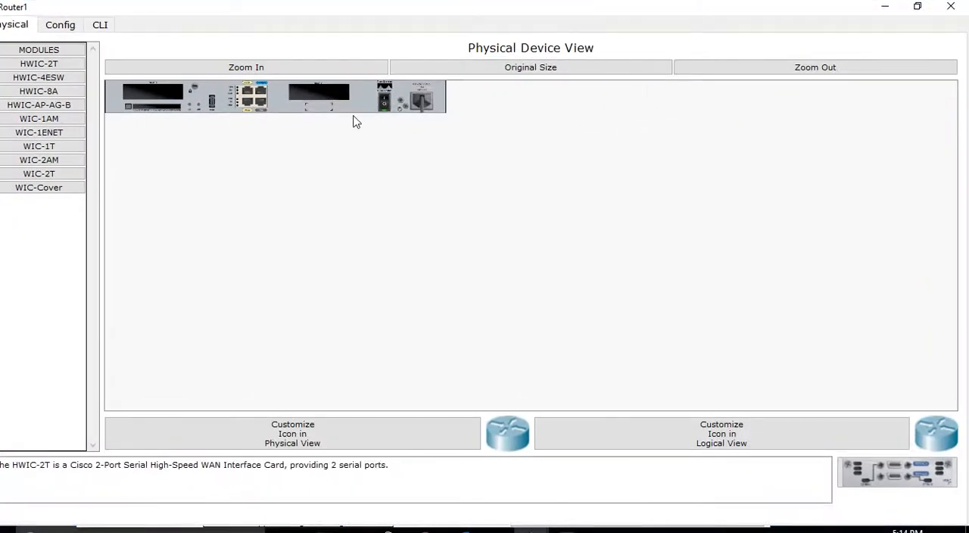
pyautogui.click(233, 70)
pyautogui.click(240, 71)
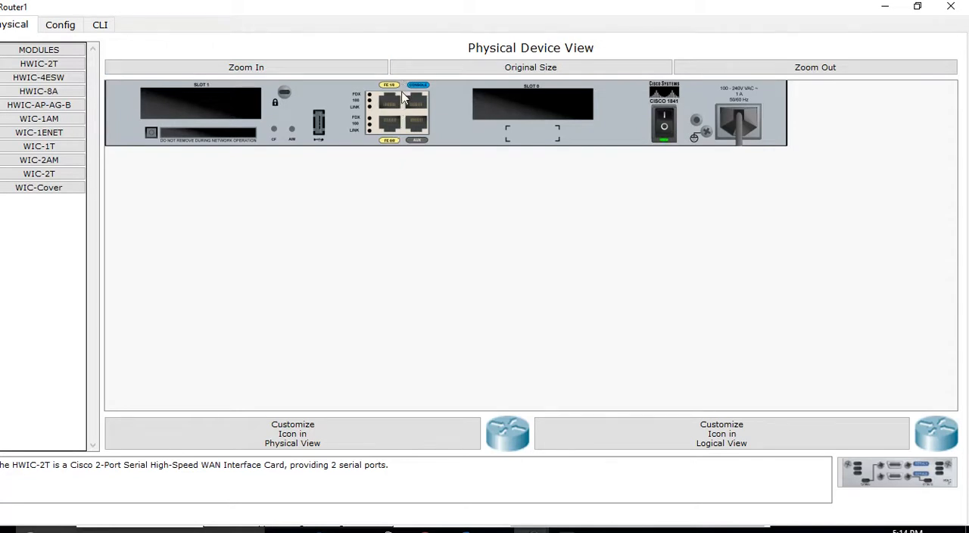
pyautogui.click(884, 7)
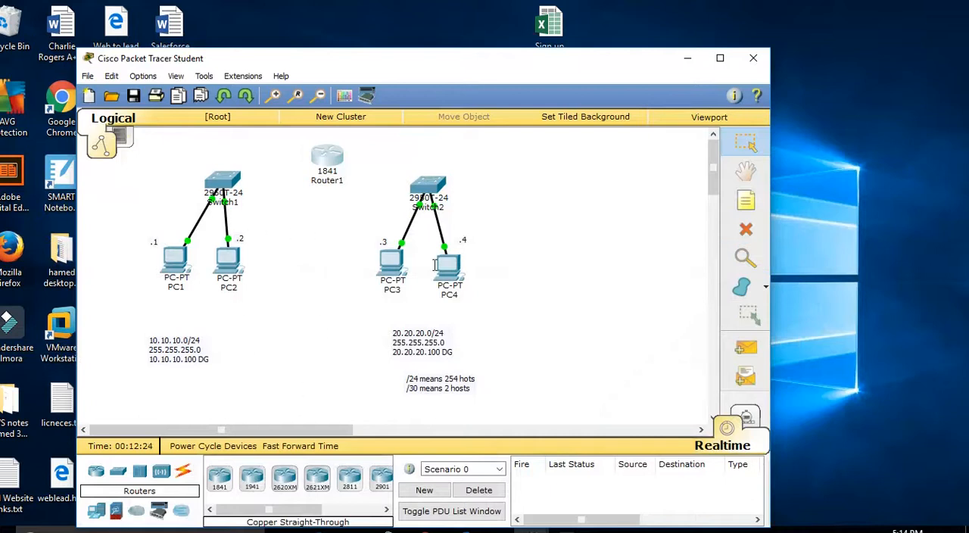
# Step: Add a two-line note reading f0/0 and .100 beside Router1 on the Switch1 side
pyautogui.click(742, 201)
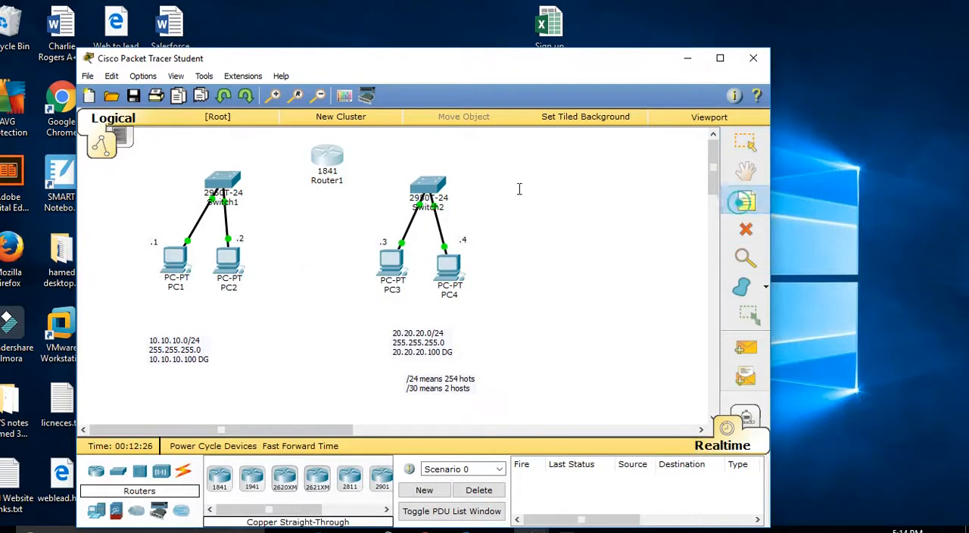
pyautogui.click(294, 140)
pyautogui.write('f0/0')
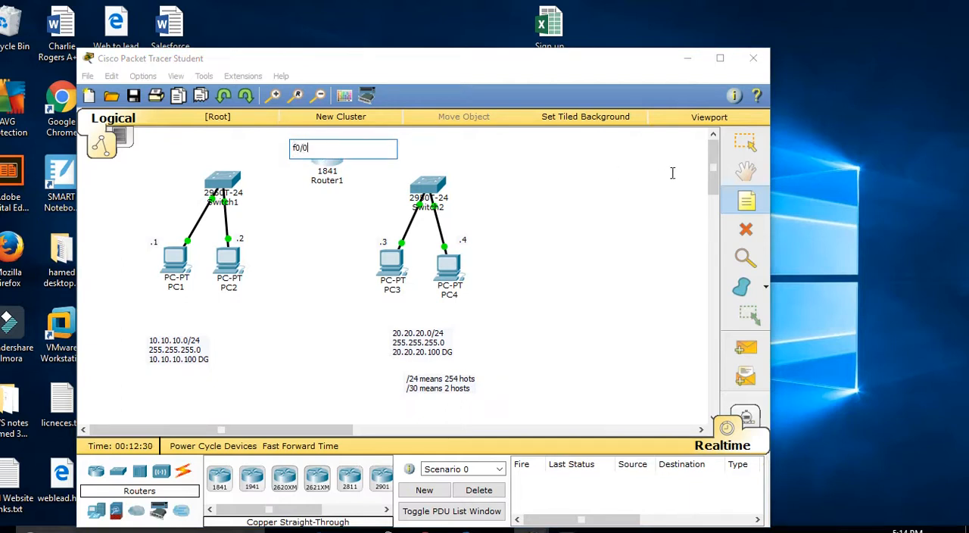
pyautogui.click(672, 174)
pyautogui.click(305, 143)
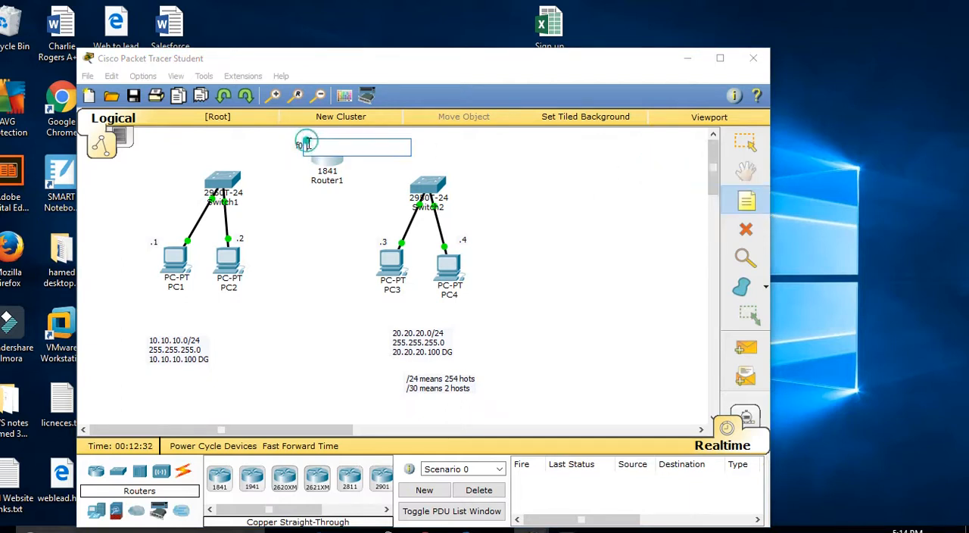
pyautogui.press('Escape')
pyautogui.click(301, 145)
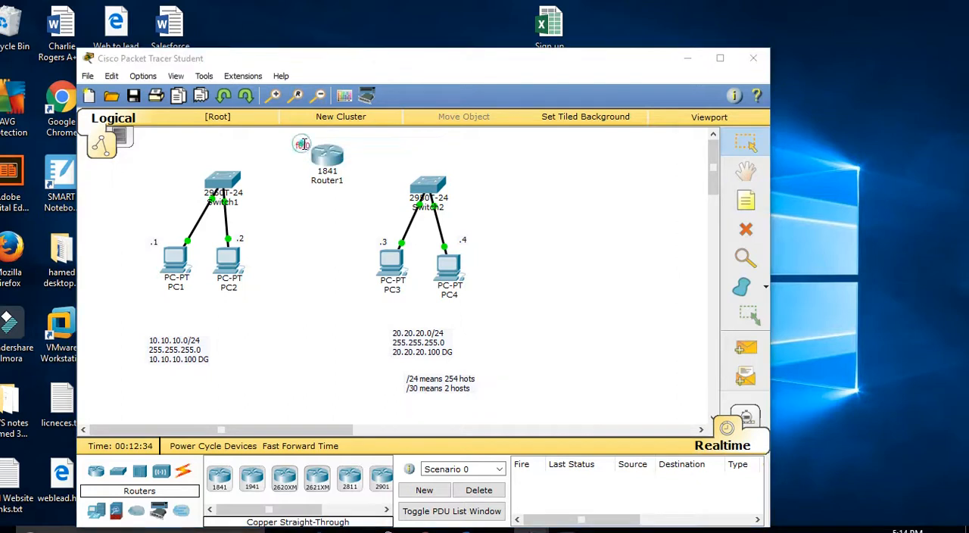
pyautogui.click(311, 144)
pyautogui.press('Return')
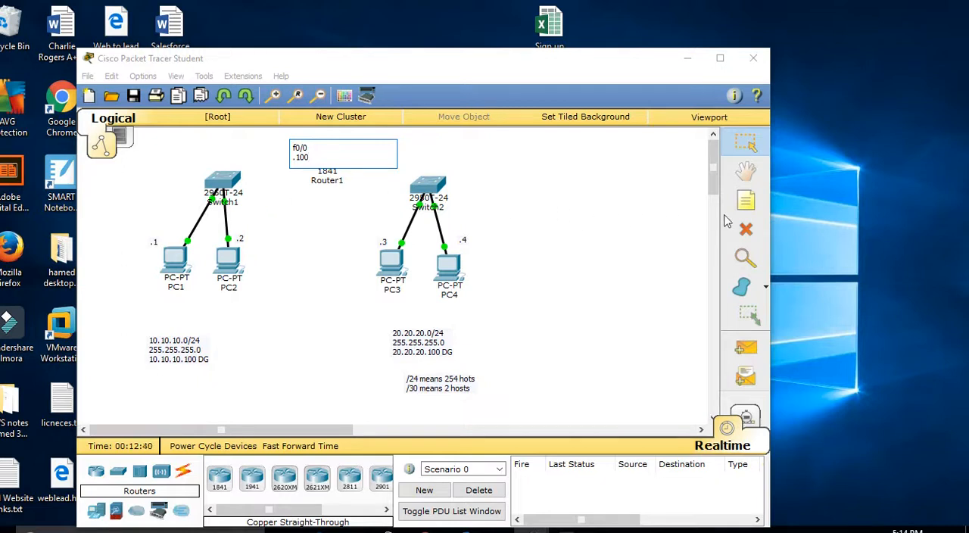
# Step: Add a two-line note reading f0/1 and .100 beside Router1 on the Switch2 side
pyautogui.click(746, 199)
pyautogui.click(358, 149)
pyautogui.write('f0/1')
pyautogui.press('Return')
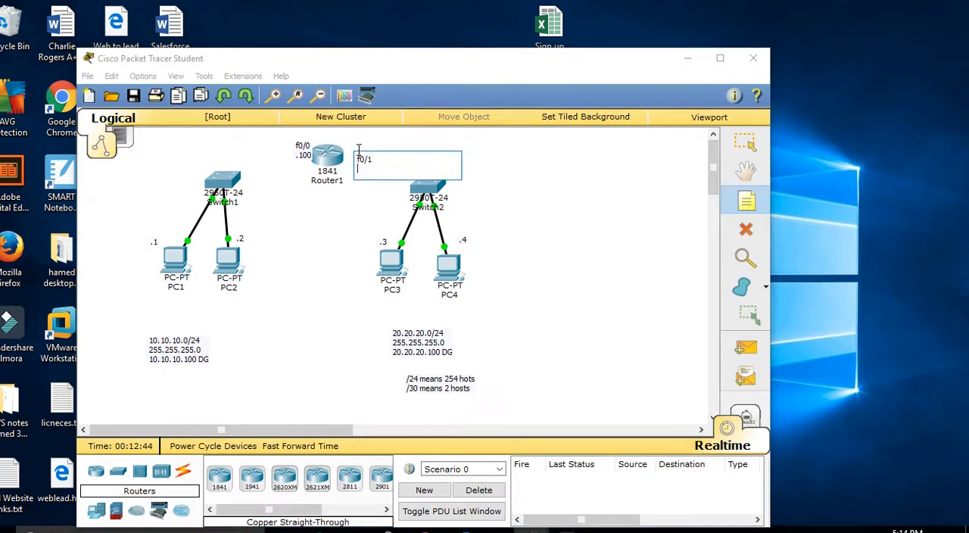
pyautogui.click(623, 255)
# Step: Move the f0/1 note up level with Router1 and shift the f0/0 note slightly away from the router
pyautogui.click(370, 161)
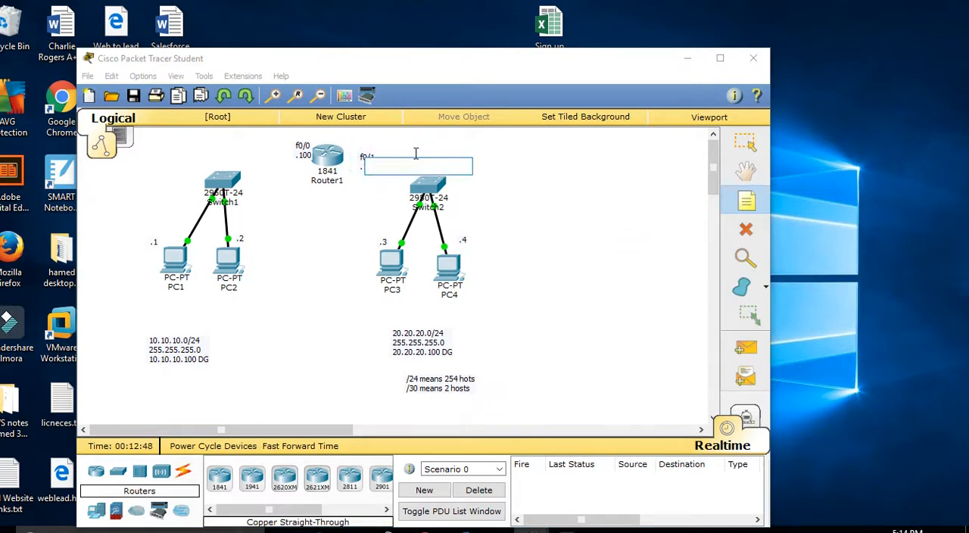
pyautogui.click(371, 160)
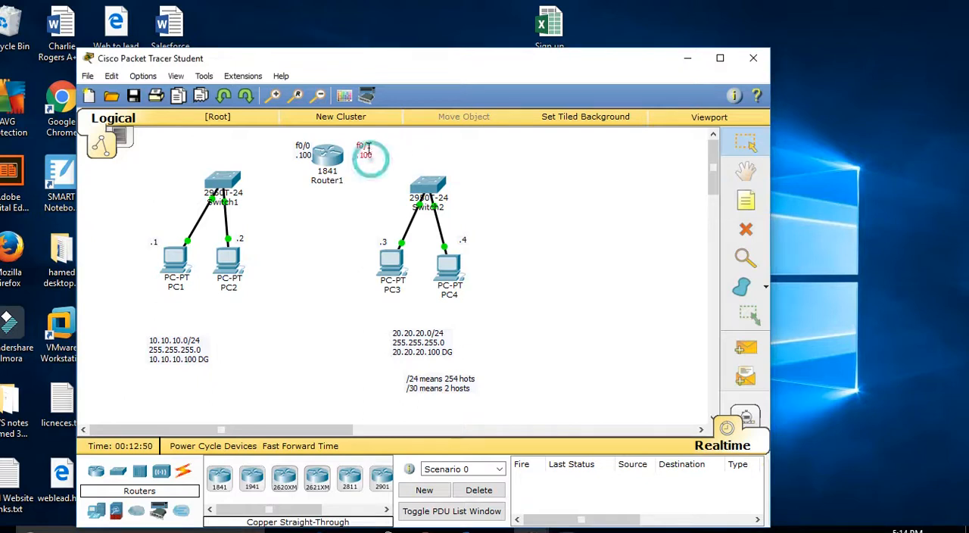
pyautogui.moveTo(304, 150); pyautogui.dragTo(294, 149)
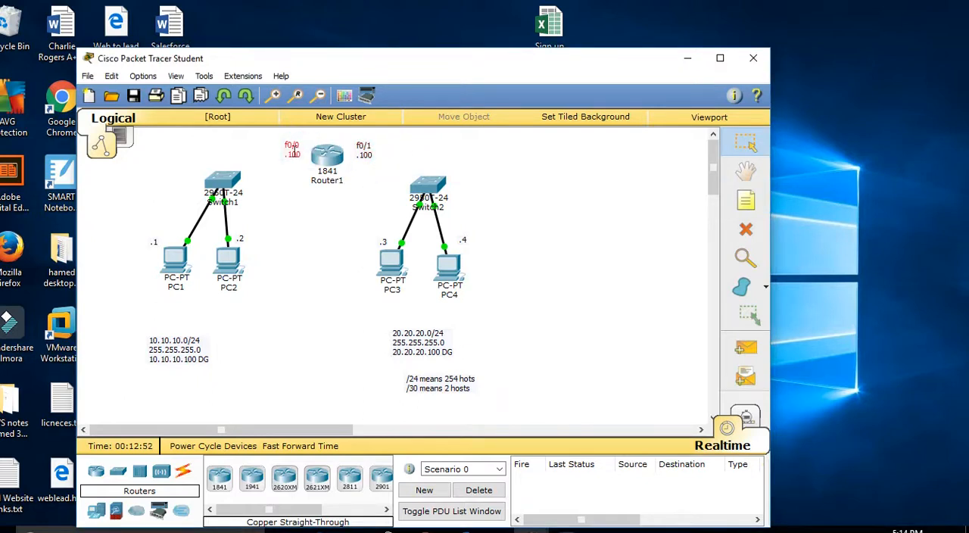
pyautogui.moveTo(323, 157)
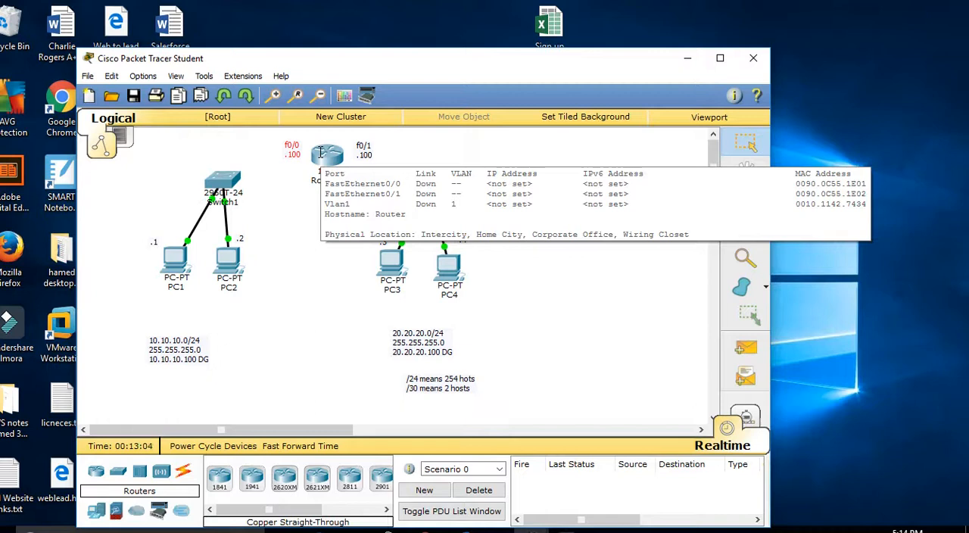
pyautogui.click(268, 365)
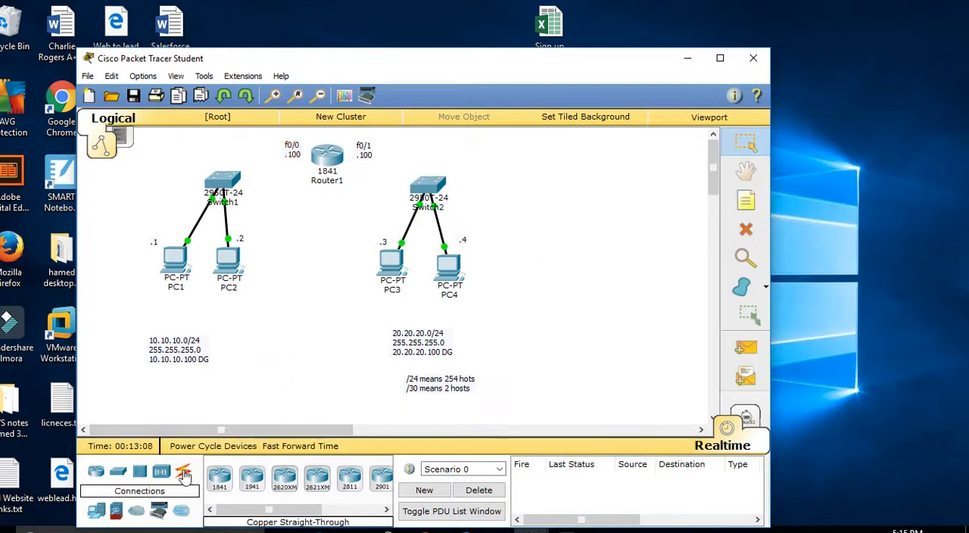
# Step: Connect Router1's FastEthernet0/0 to Switch1's FastEthernet0/3 with a copper straight-through cable
pyautogui.click(183, 474)
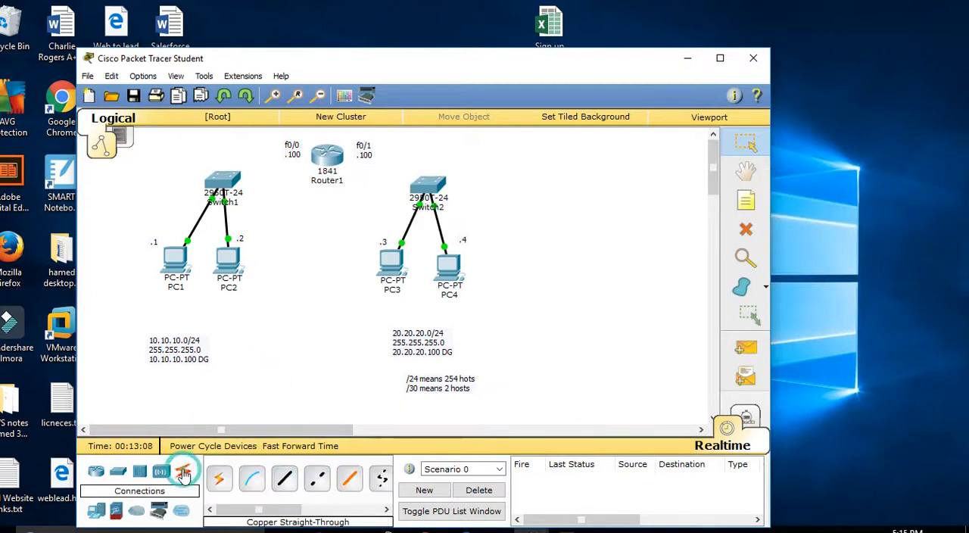
pyautogui.click(288, 483)
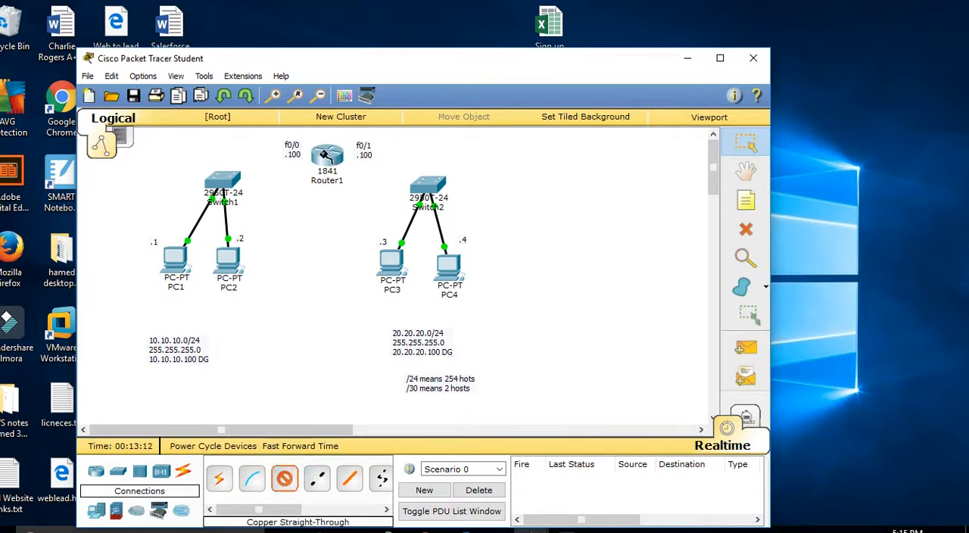
pyautogui.click(325, 156)
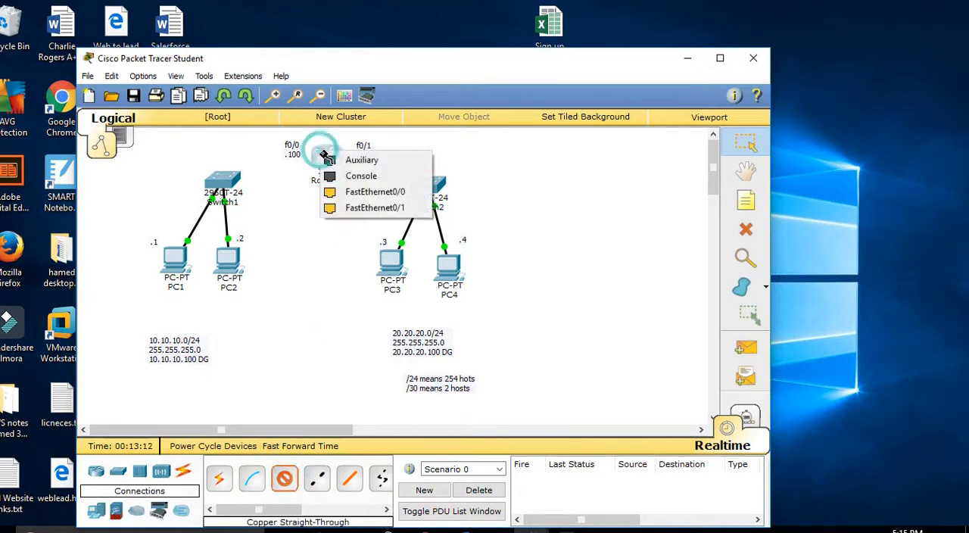
pyautogui.click(338, 198)
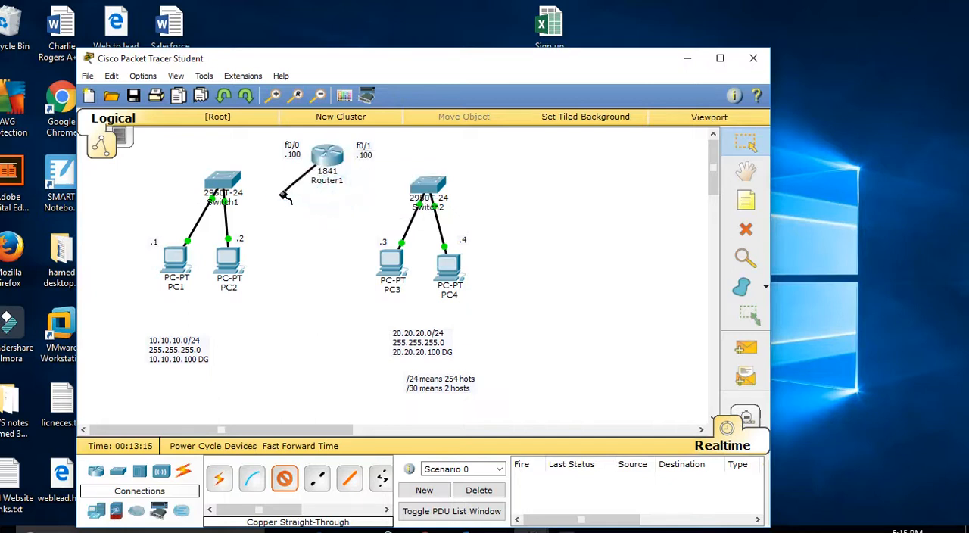
pyautogui.click(236, 181)
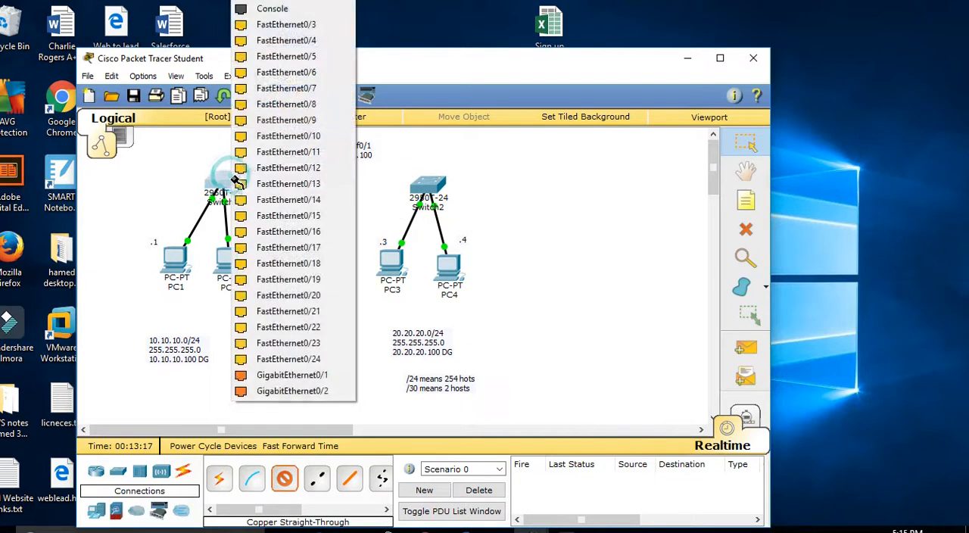
pyautogui.click(250, 31)
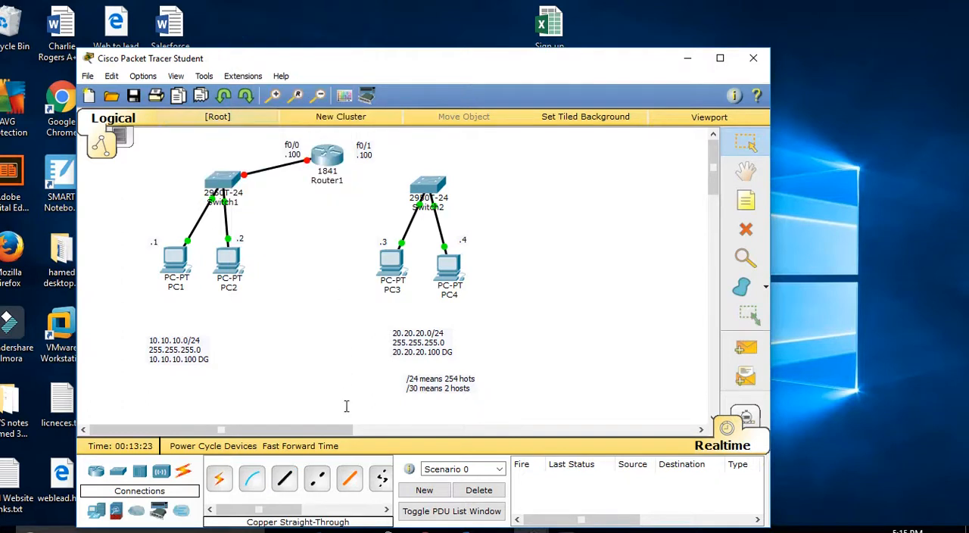
# Step: Connect Router1's FastEthernet0/1 to Switch2's FastEthernet0/1 with a copper straight-through cable
pyautogui.click(286, 485)
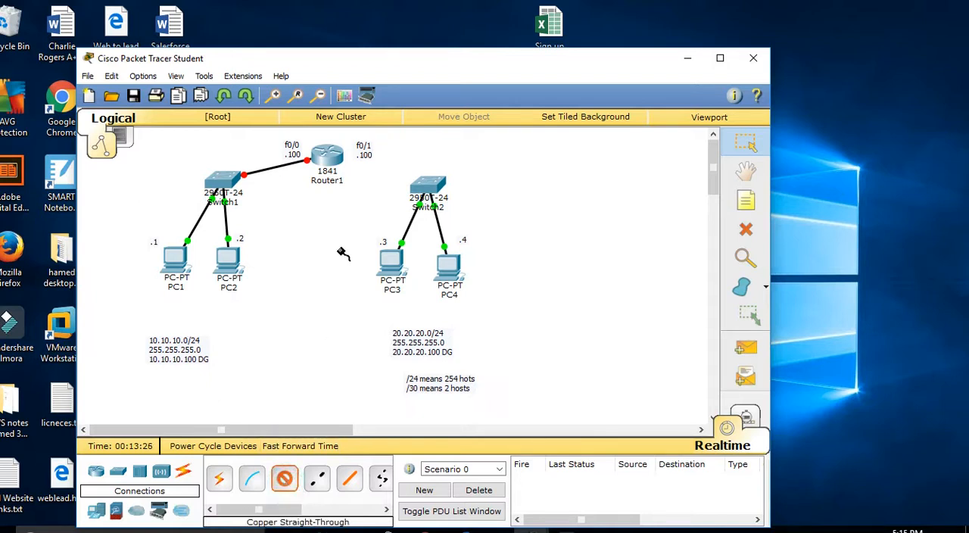
pyautogui.click(337, 162)
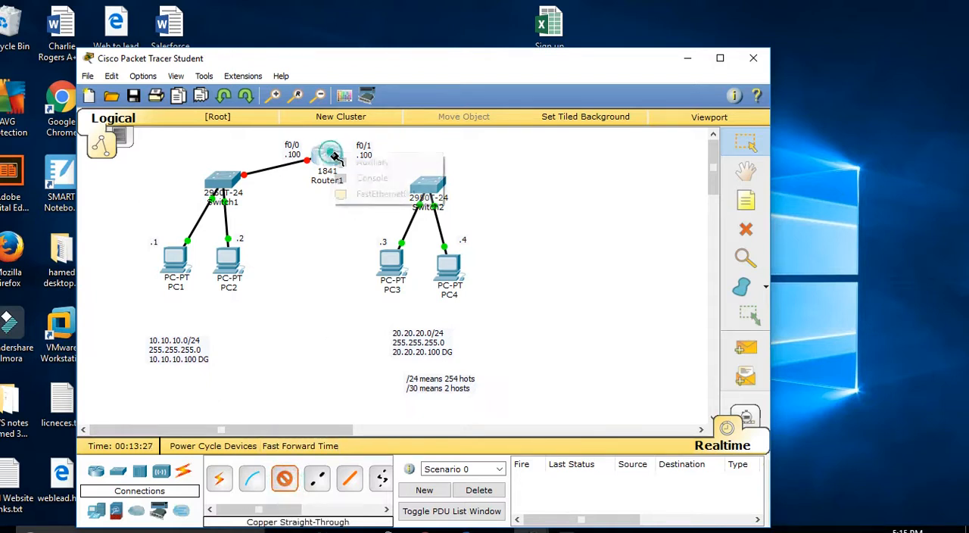
pyautogui.click(349, 194)
pyautogui.click(429, 184)
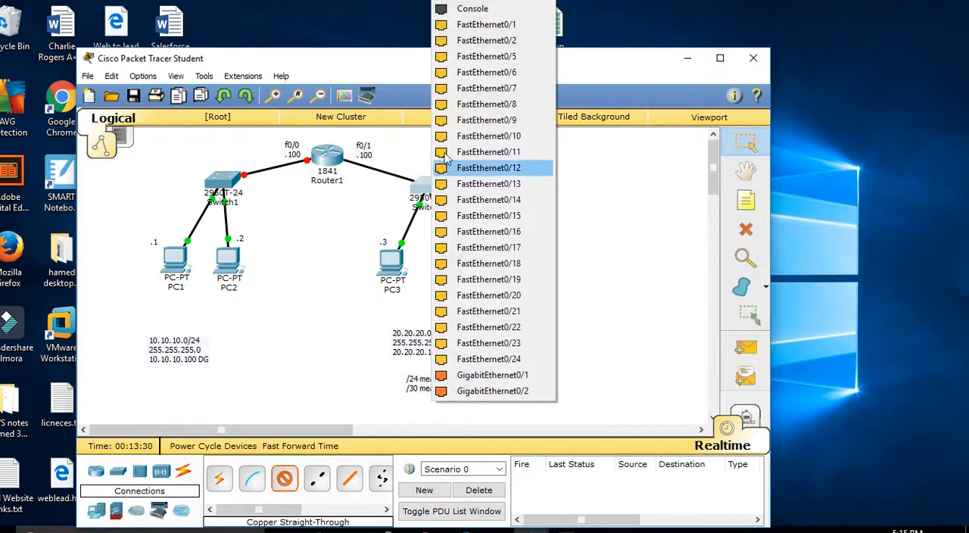
pyautogui.click(482, 27)
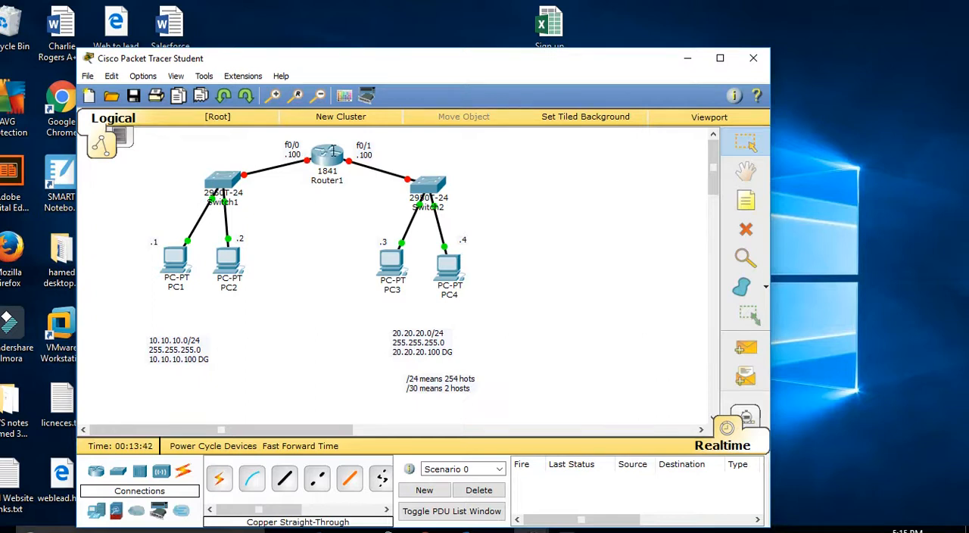
# Step: Open Router1's command line, decline the configuration dialog with no, and enter privileged mode with en
pyautogui.moveTo(331, 150)
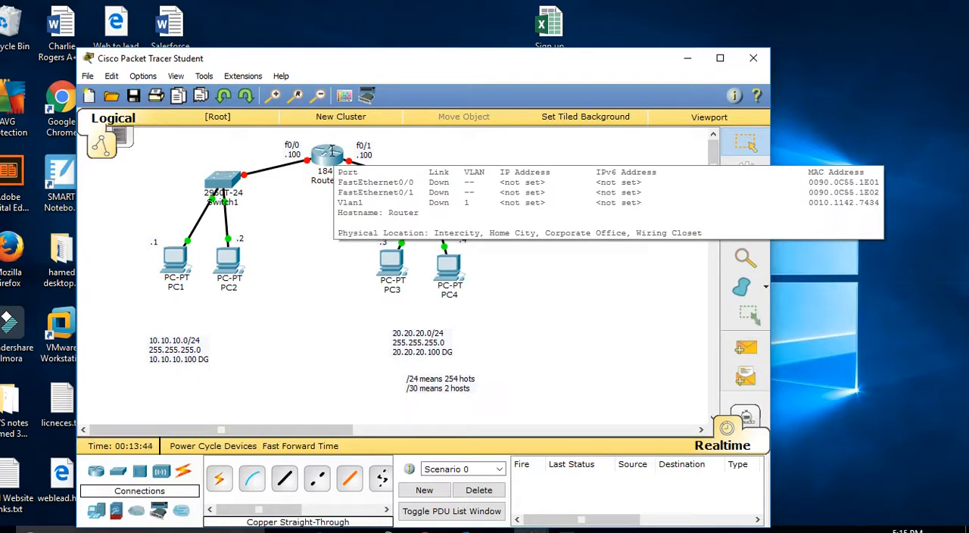
pyautogui.click(331, 151)
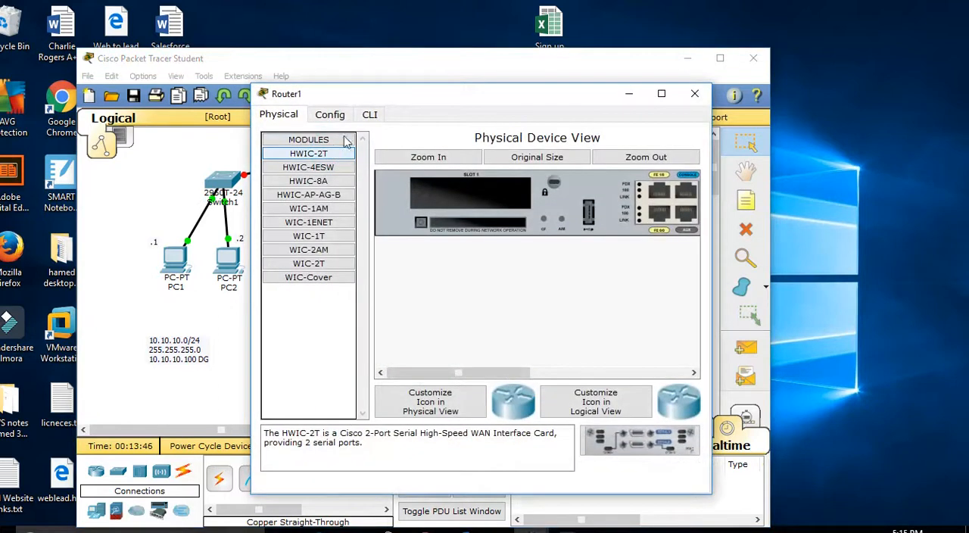
pyautogui.click(370, 115)
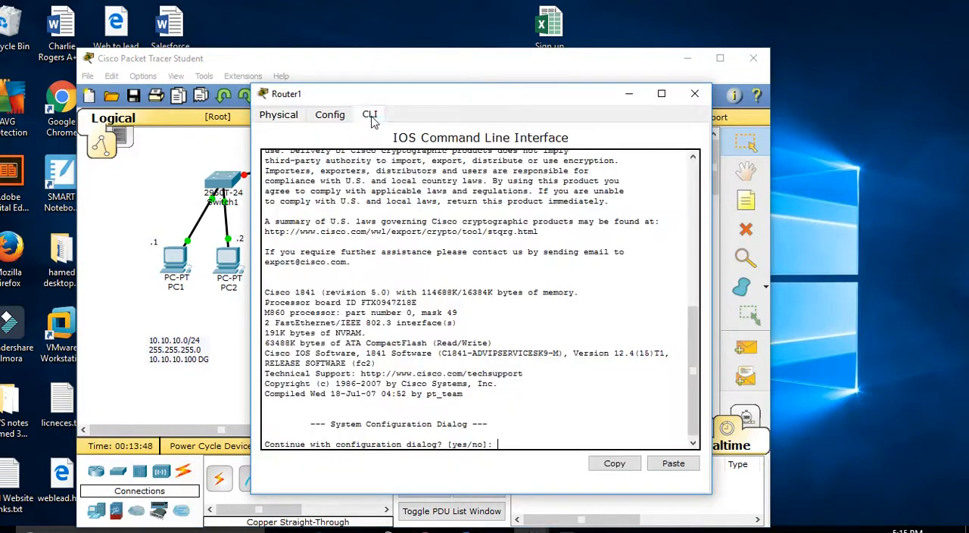
pyautogui.write('no')
pyautogui.press('Return')
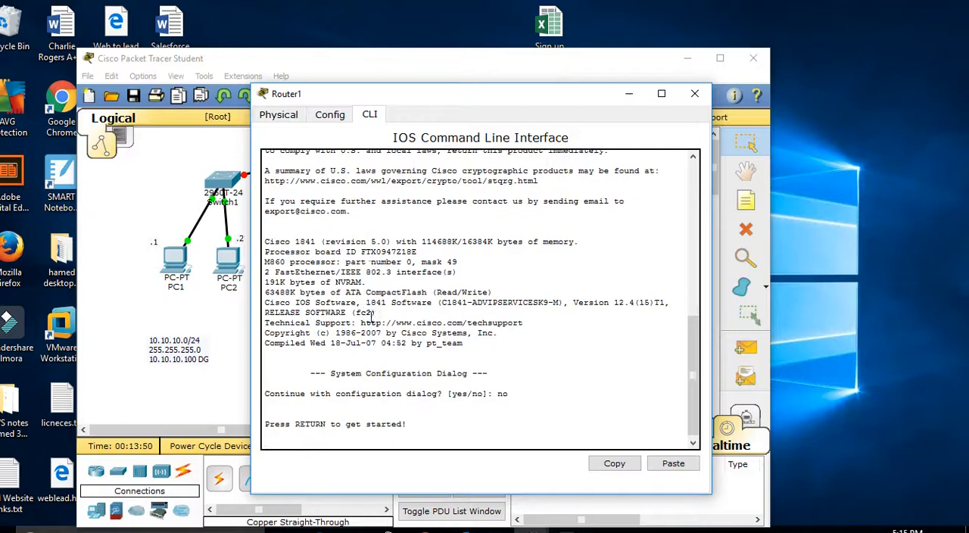
pyautogui.press('Return')
pyautogui.press('Return')
pyautogui.write('en')
pyautogui.press('Return')
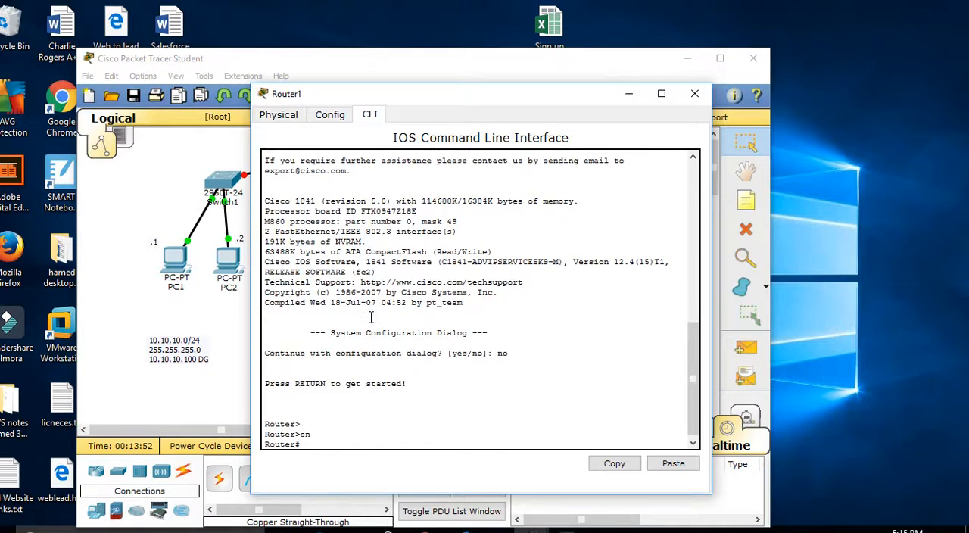
# Step: Set the IP address of Router1's FastEthernet0/0 interface to 10.10.10.100 in its configuration settings
pyautogui.click(331, 117)
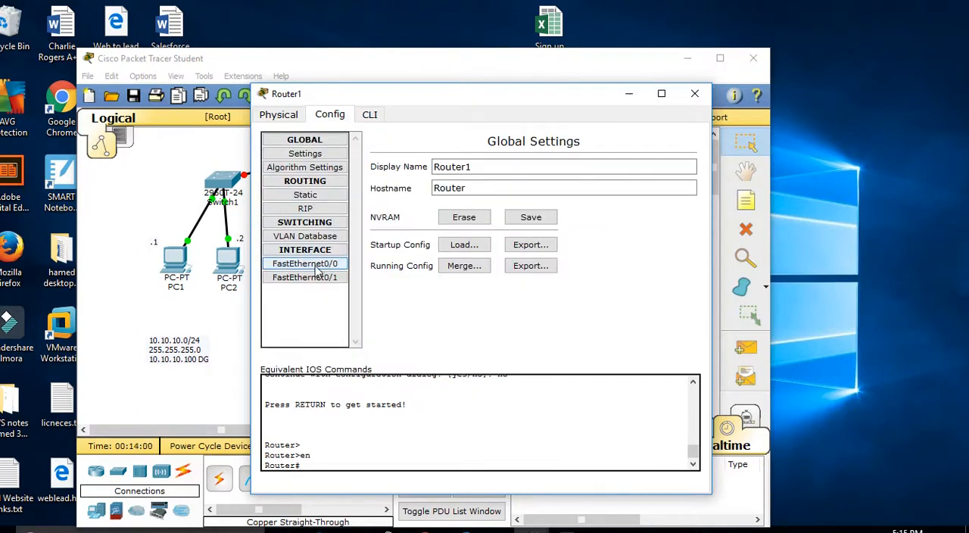
pyautogui.moveTo(407, 112); pyautogui.dragTo(503, 95)
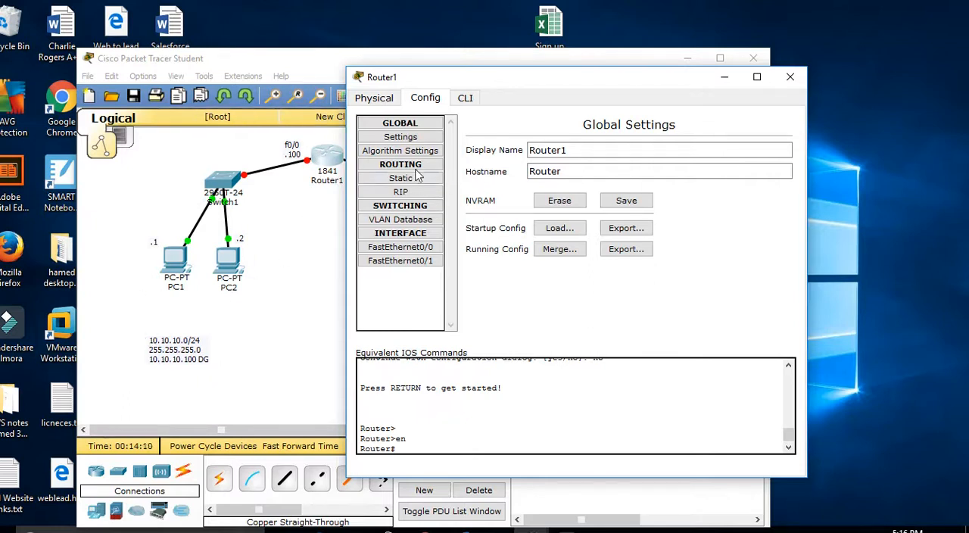
pyautogui.click(399, 246)
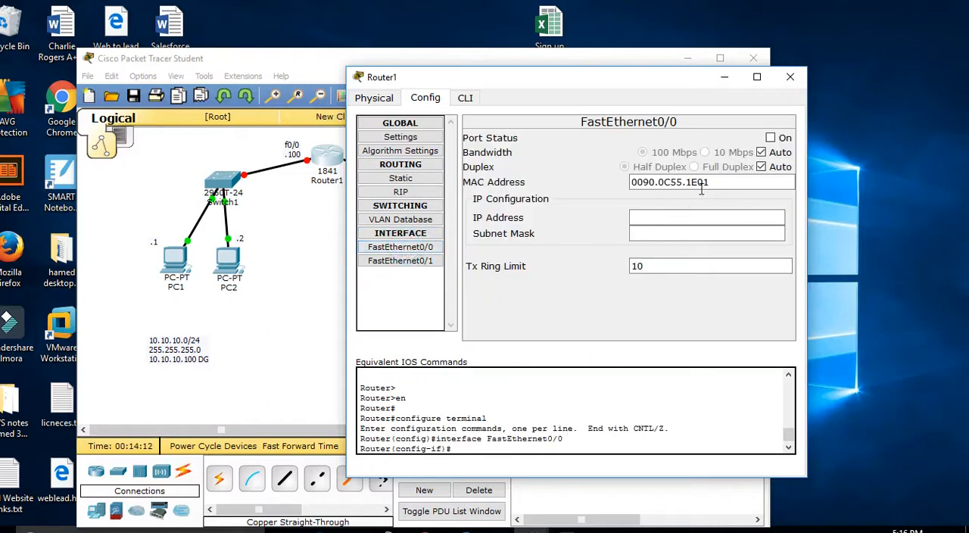
pyautogui.click(657, 218)
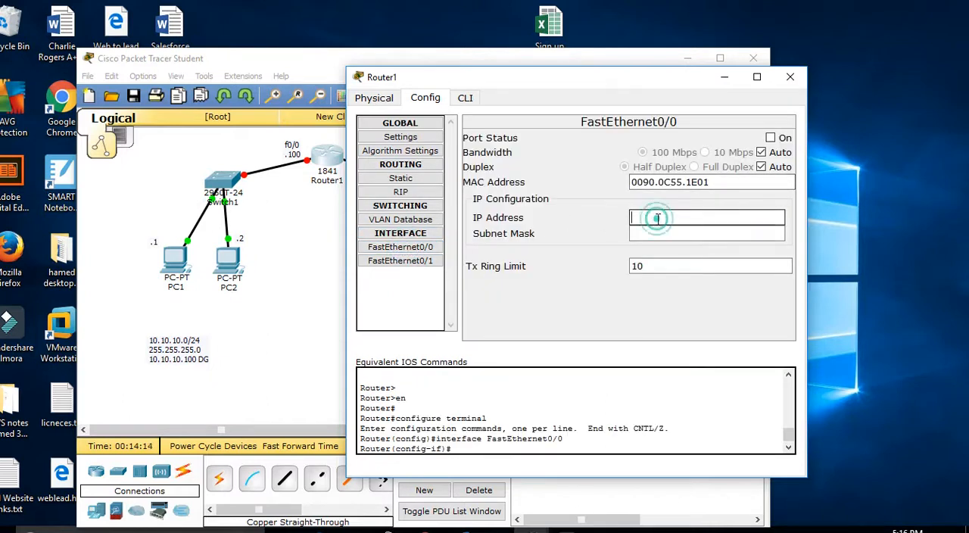
pyautogui.write('10.10.10.100')
# Step: Set FastEthernet0/0's subnet mask to 255.255.255.0 and turn its port status on
pyautogui.click(709, 234)
pyautogui.doubleClick(705, 233)
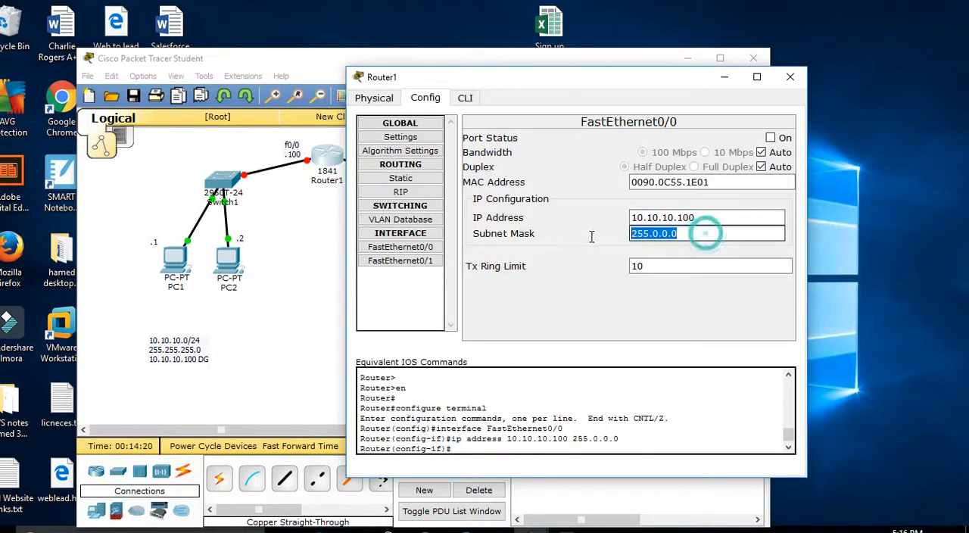
pyautogui.write('255')
pyautogui.write('.255.')
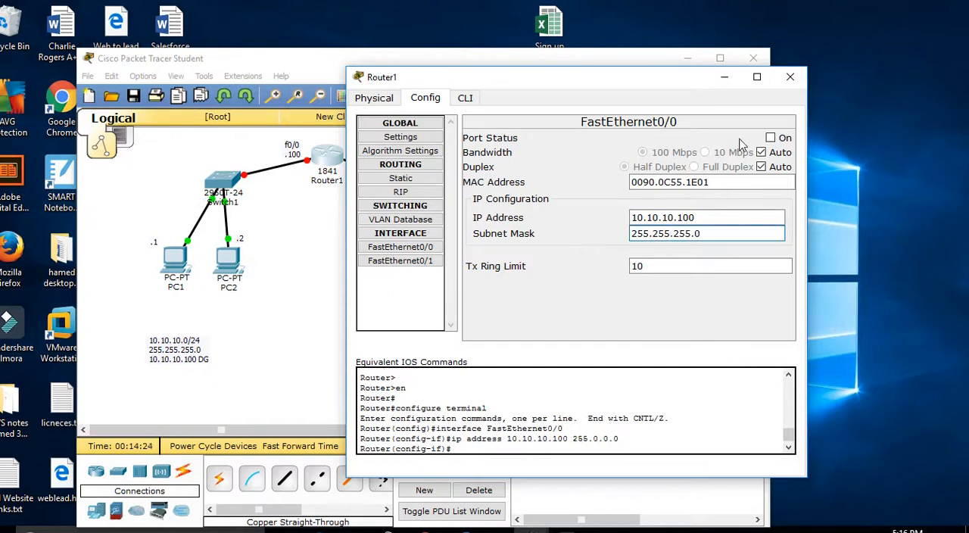
pyautogui.click(773, 138)
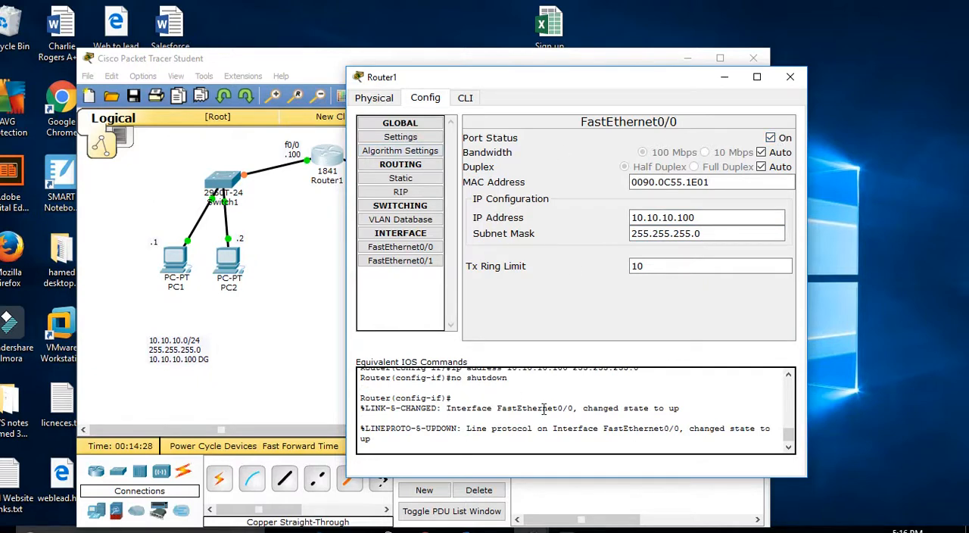
# Step: Review the IOS commands generated for FastEthernet0/0 in Router1's command line, then close the router window
pyautogui.click(478, 104)
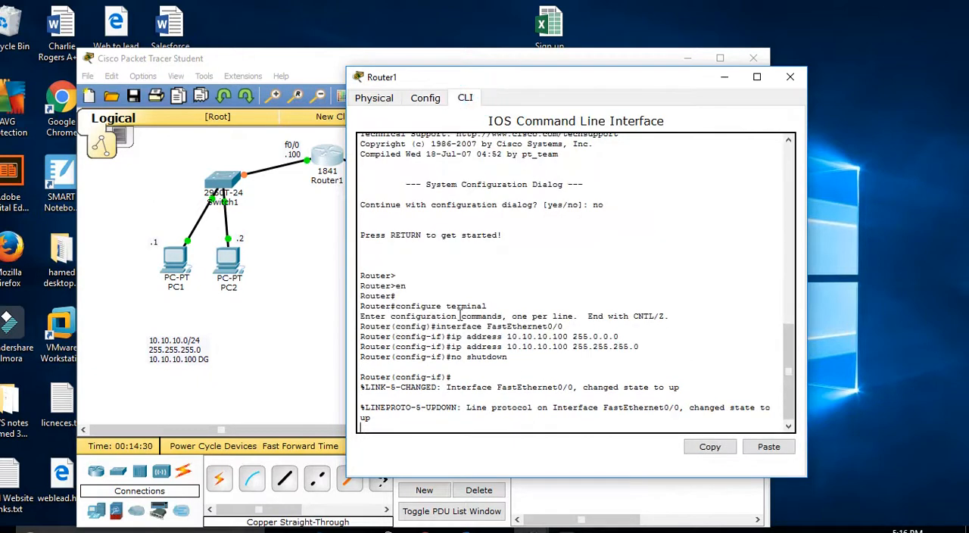
pyautogui.moveTo(448, 336); pyautogui.dragTo(608, 368)
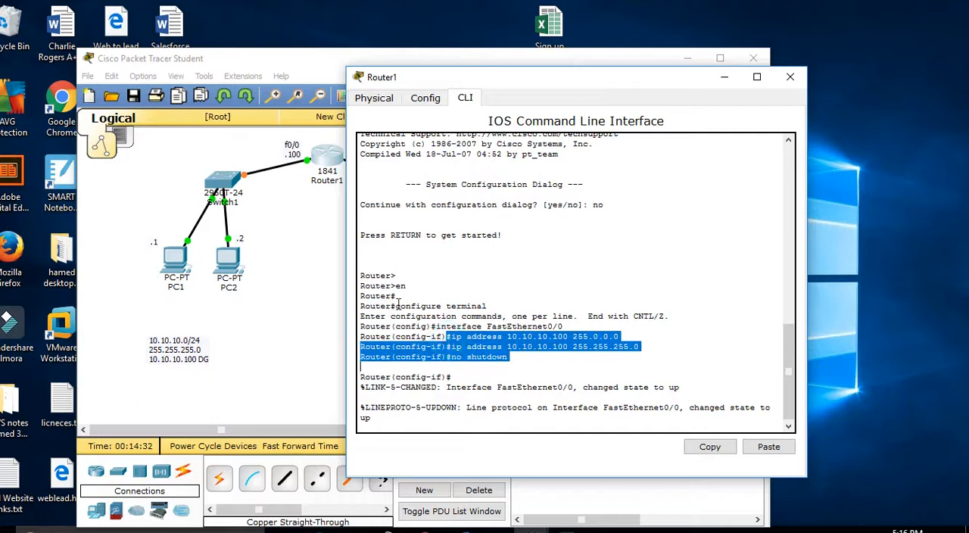
pyautogui.moveTo(396, 306); pyautogui.dragTo(498, 316)
pyautogui.moveTo(436, 326); pyautogui.dragTo(563, 326)
pyautogui.moveTo(446, 347); pyautogui.dragTo(467, 356)
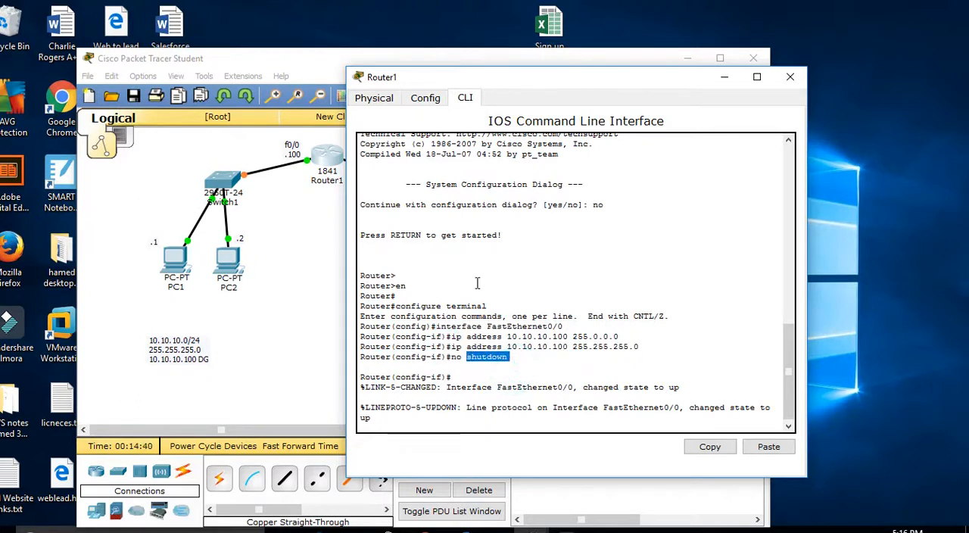
pyautogui.click(426, 98)
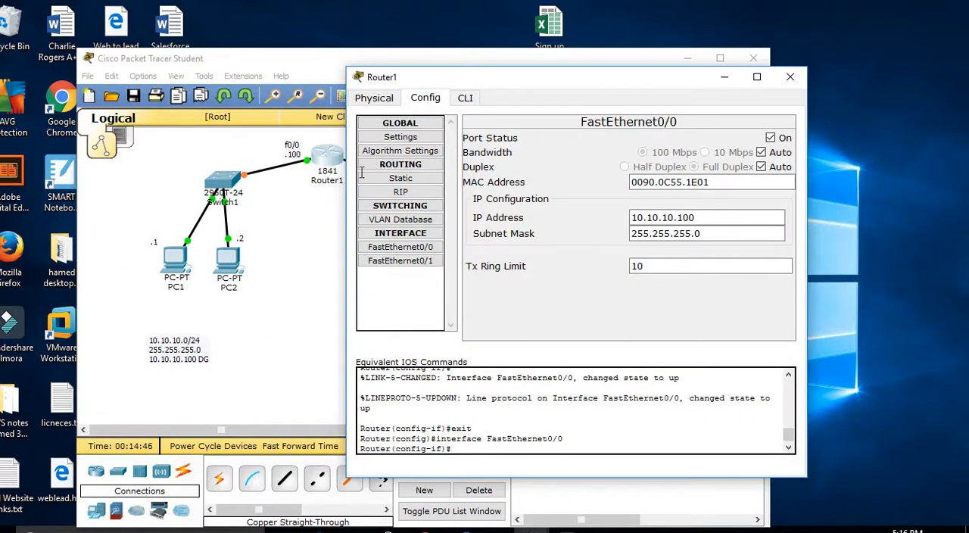
pyautogui.click(789, 77)
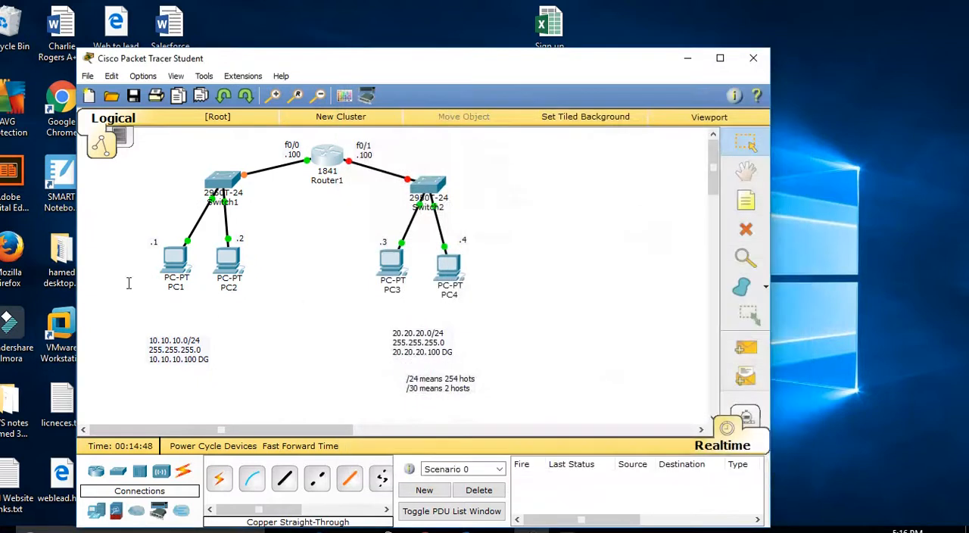
# Step: Run ipconfig again in PC1's command prompt to check its addressing and default gateway
pyautogui.click(179, 264)
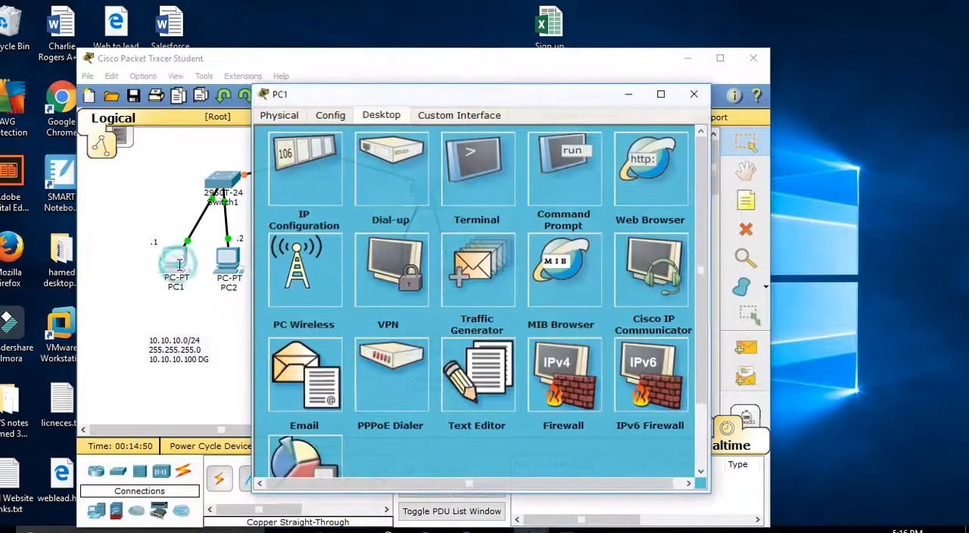
pyautogui.click(542, 178)
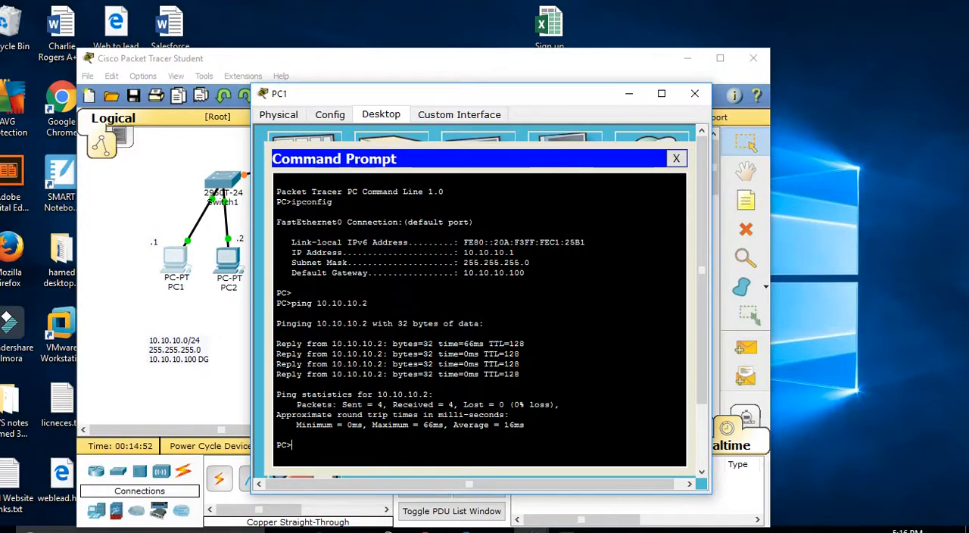
pyautogui.press('Return')
pyautogui.press('Up')
pyautogui.press('Up')
pyautogui.press('Return')
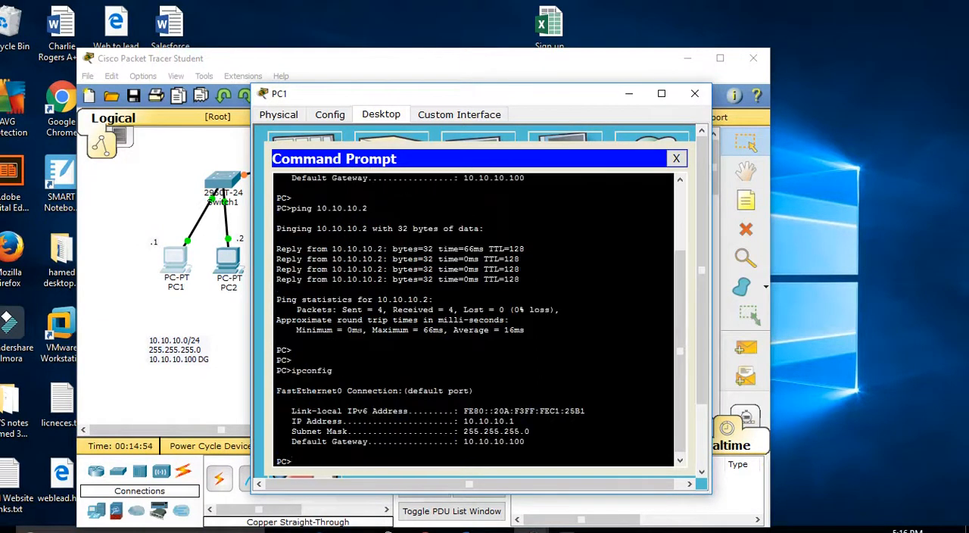
# Step: Ping the gateway 10.10.10.100 from PC1 and close the PC1 window
pyautogui.write('ping 10.10.10.100')
pyautogui.press('Return')
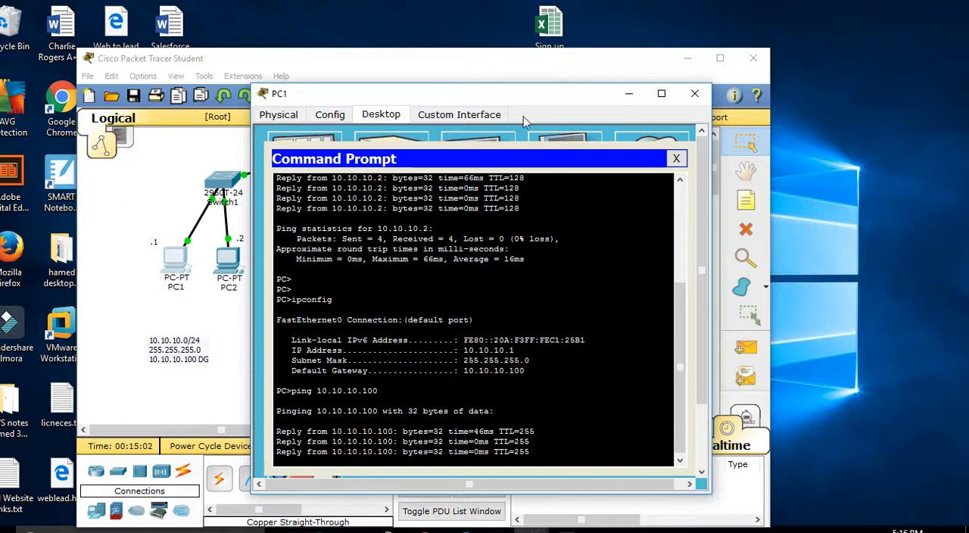
pyautogui.moveTo(530, 101); pyautogui.dragTo(758, 108)
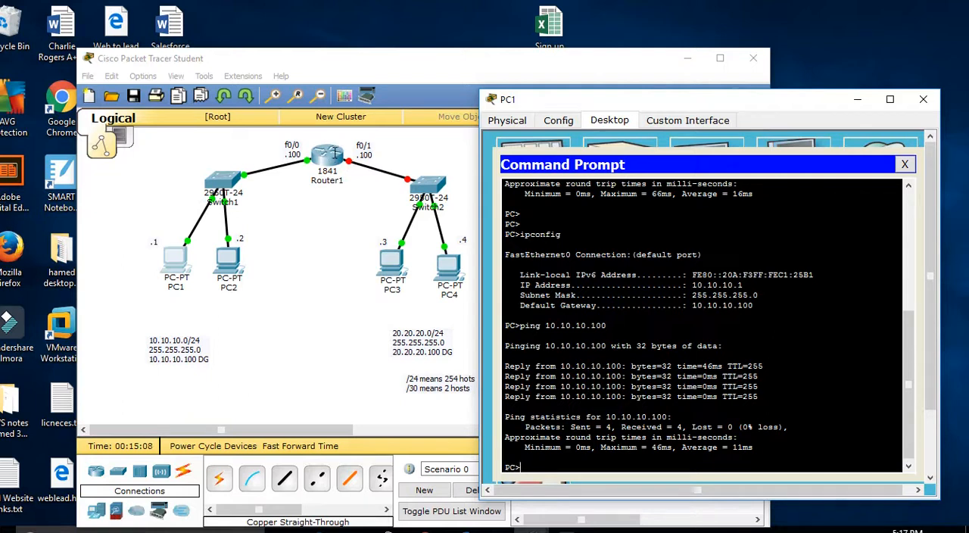
pyautogui.click(924, 106)
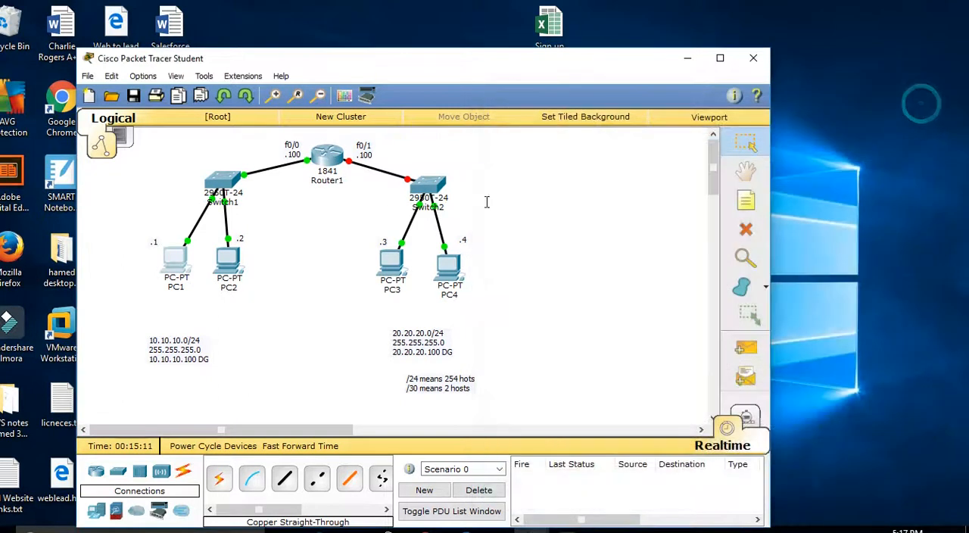
# Step: Review FastEthernet0/0's IP address in Router1's configuration and open the FastEthernet0/1 interface settings
pyautogui.click(318, 155)
pyautogui.click(280, 115)
pyautogui.click(330, 117)
pyautogui.click(328, 264)
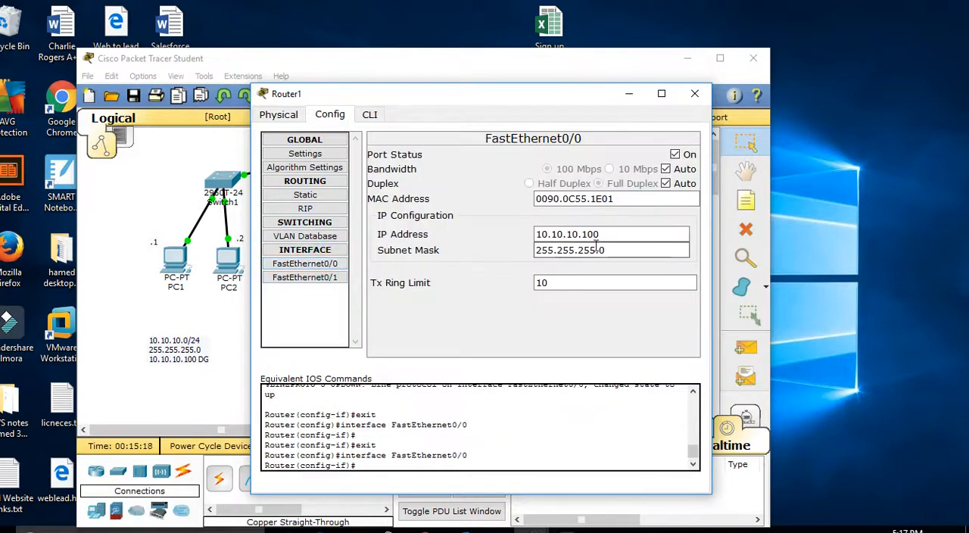
pyautogui.moveTo(605, 234); pyautogui.dragTo(518, 234)
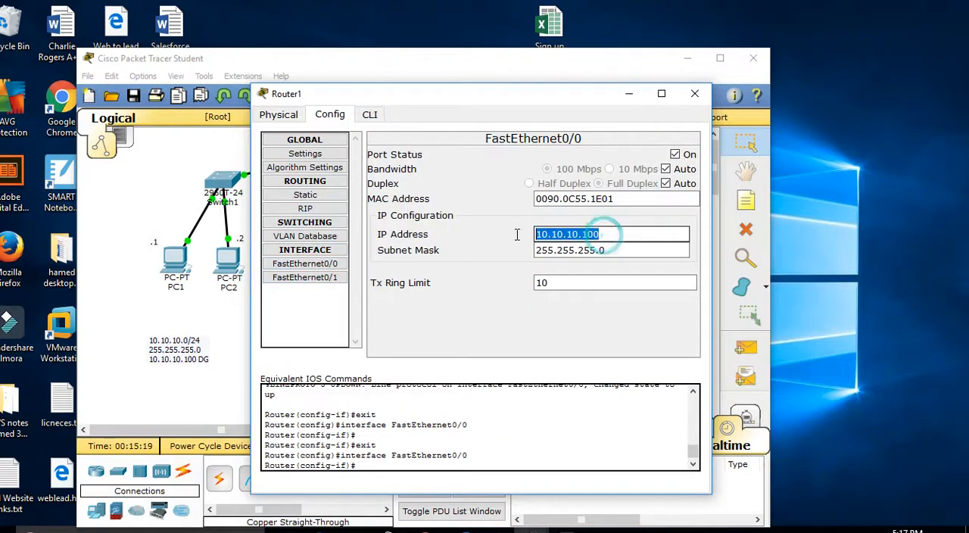
pyautogui.click(596, 138)
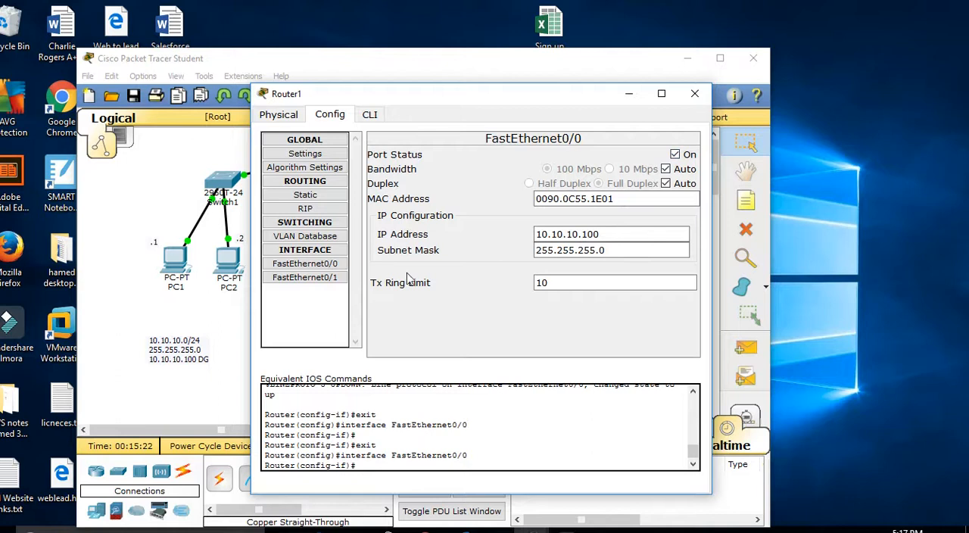
pyautogui.click(320, 279)
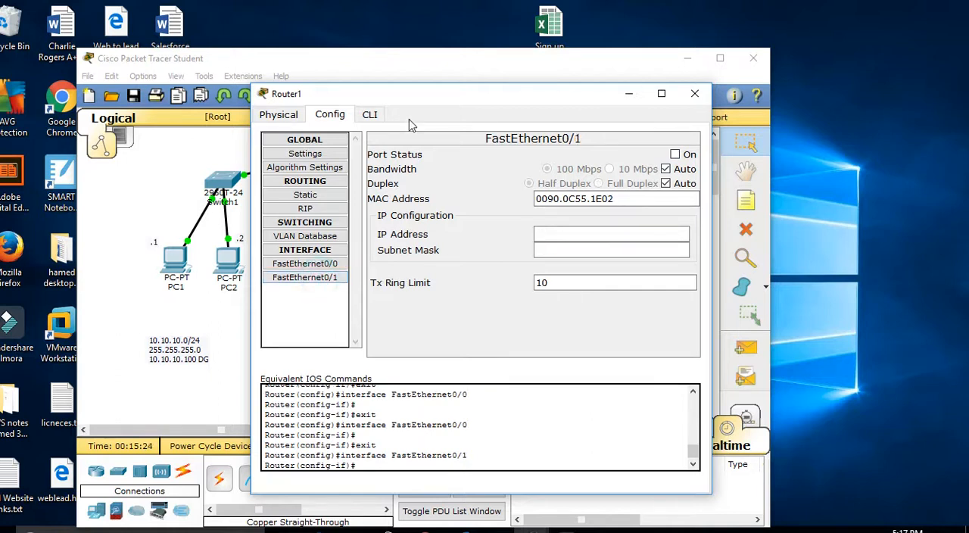
pyautogui.moveTo(417, 100); pyautogui.dragTo(475, 98)
# Step: Try to assign the IP address 10.10.10.100 to Router1's FastEthernet0/1 interface
pyautogui.click(633, 236)
pyautogui.write('10.10')
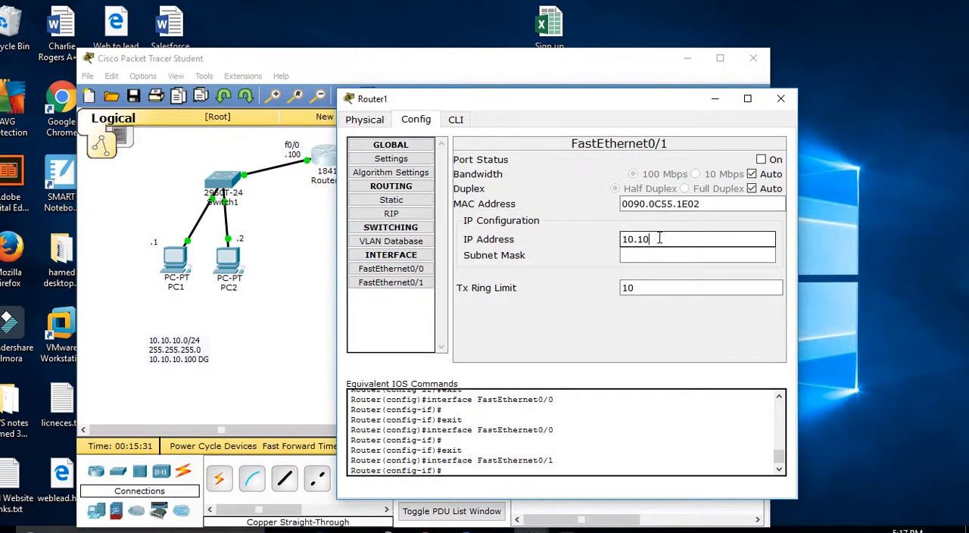
pyautogui.write('0..10.100')
pyautogui.click(573, 276)
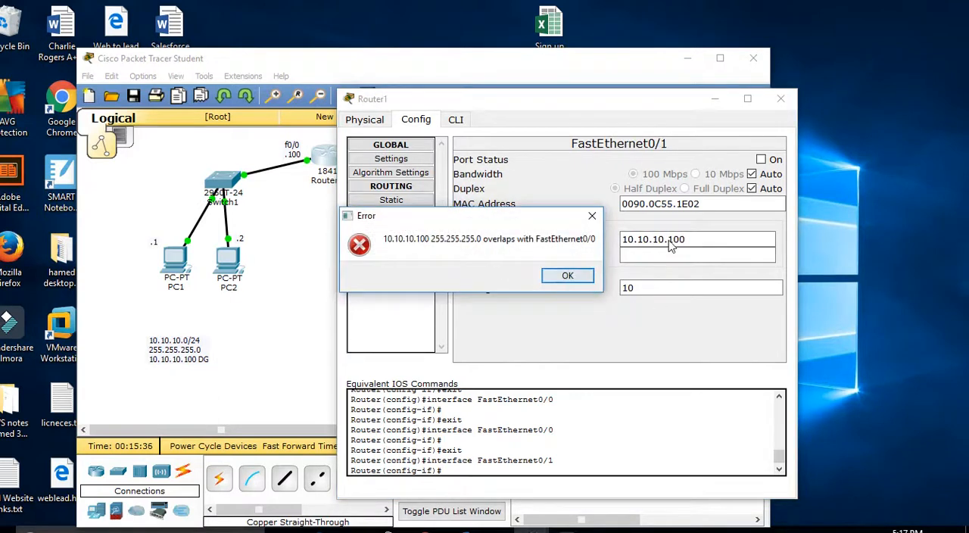
pyautogui.click(564, 275)
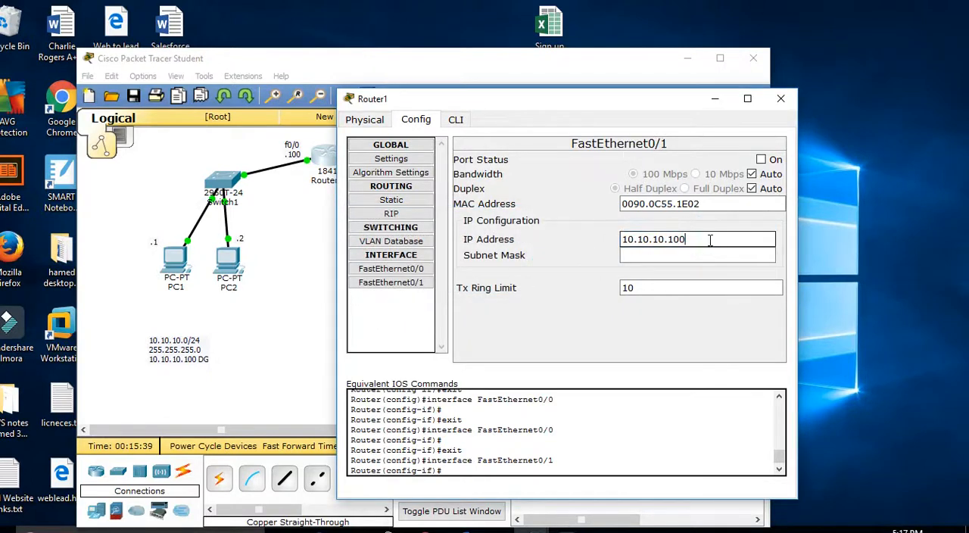
# Step: Assign Router1's FastEthernet0/1 the IP address 20.20.20.100 with subnet mask 255.255.255.0 and turn the port on
pyautogui.moveTo(702, 237); pyautogui.dragTo(577, 237)
pyautogui.write('20.20')
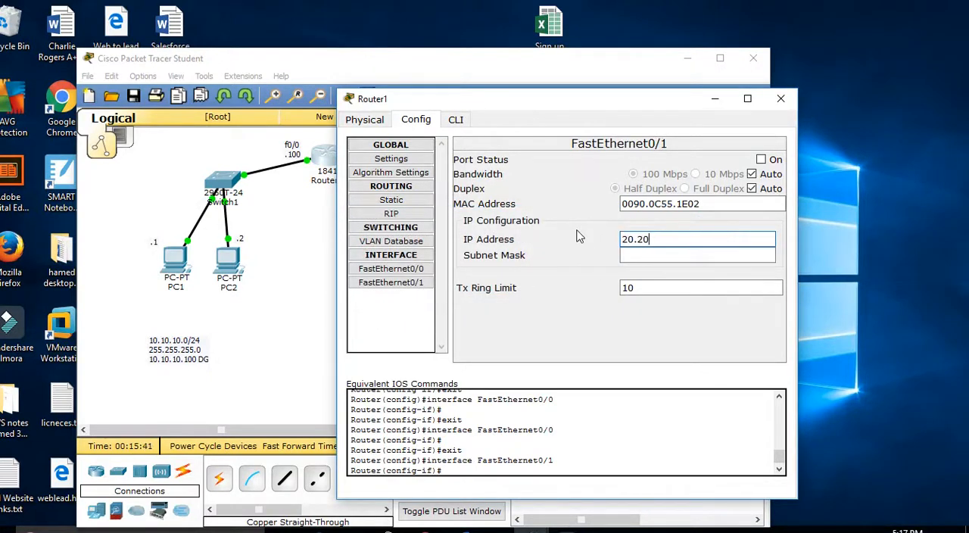
pyautogui.write('.20.10')
pyautogui.press('Tab')
pyautogui.write('255.255.255')
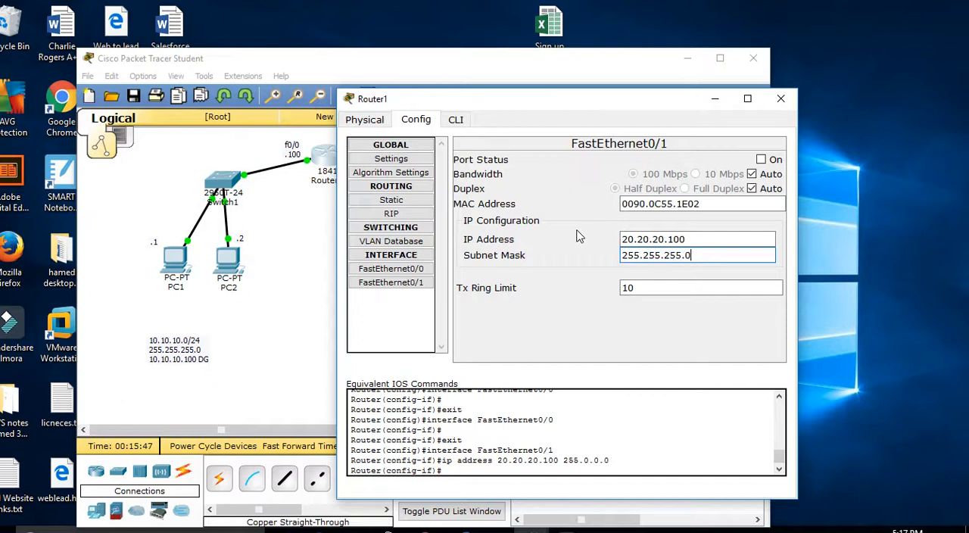
pyautogui.click(773, 163)
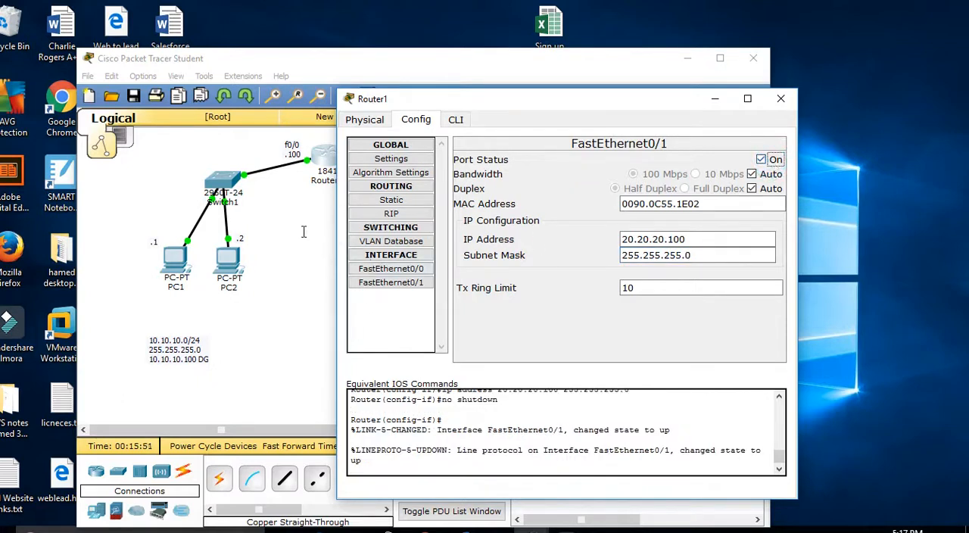
# Step: Run ipconfig in PC3's command prompt to check its addressing and default gateway
pyautogui.click(273, 226)
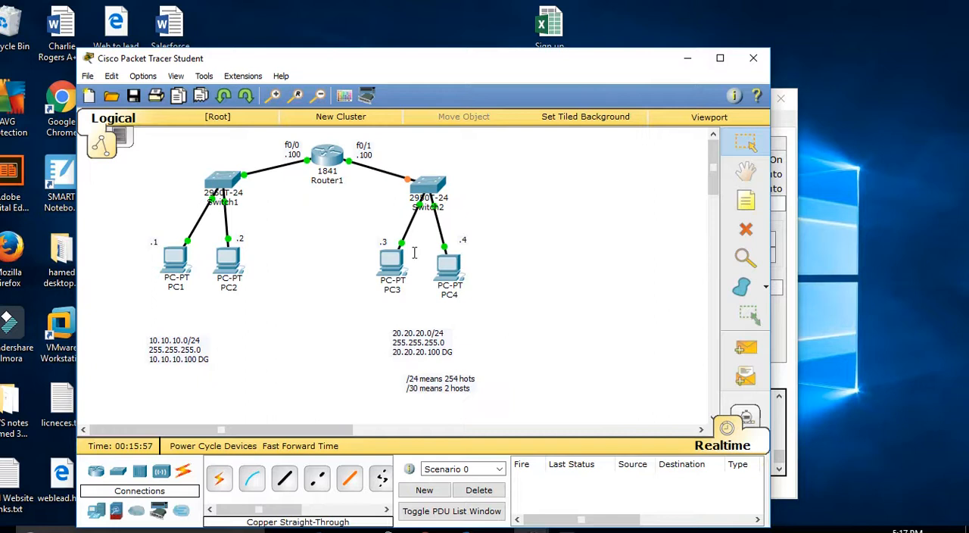
pyautogui.click(387, 260)
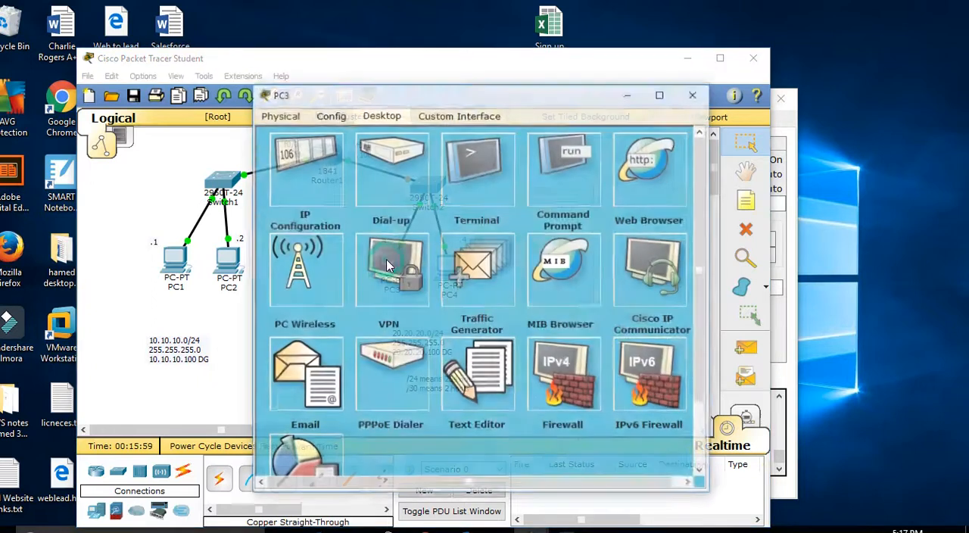
pyautogui.click(564, 184)
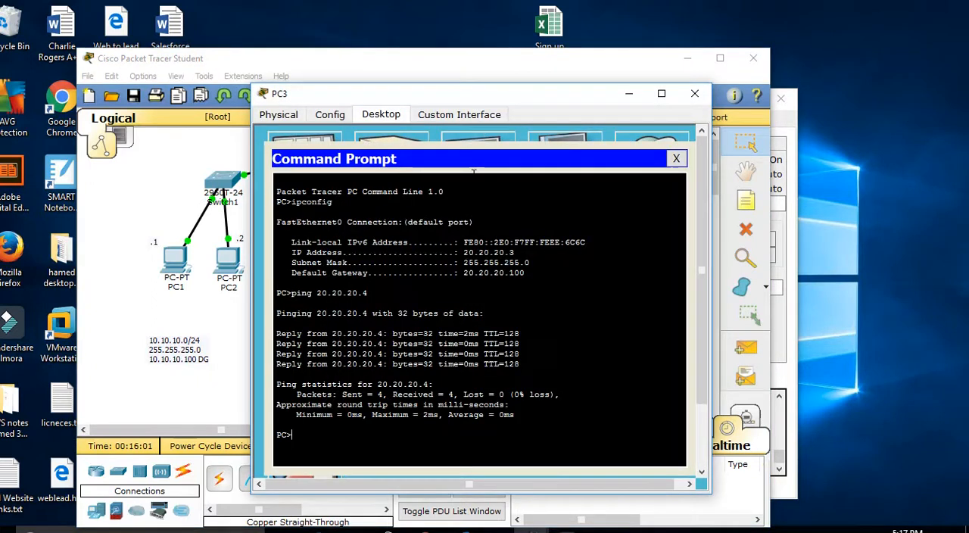
pyautogui.press('Up')
pyautogui.press('Up')
pyautogui.press('Return')
# Step: Ping the gateway 20.20.20.100 from PC3 and close the PC3 window
pyautogui.moveTo(487, 104); pyautogui.dragTo(661, 79)
pyautogui.write('ping 20.2')
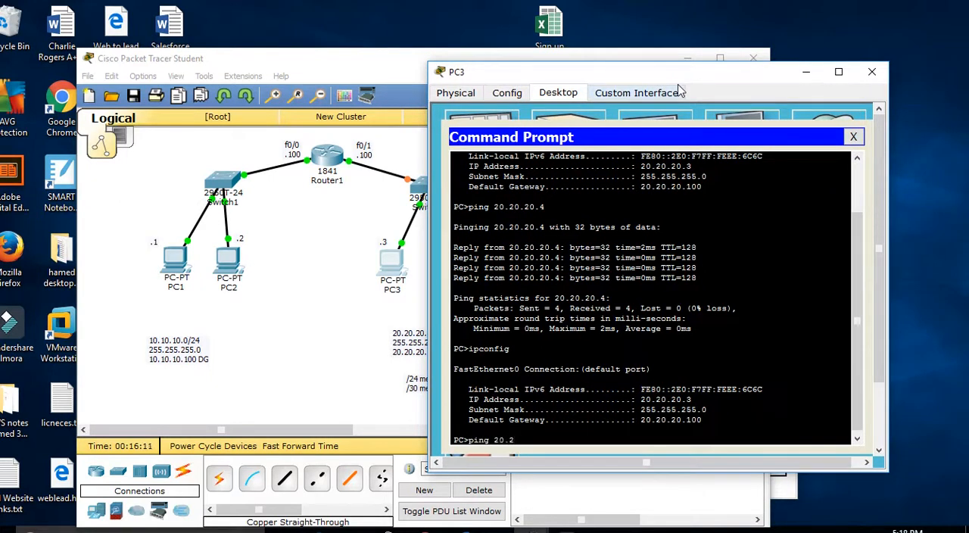
pyautogui.write('0.20.100')
pyautogui.moveTo(585, 80); pyautogui.dragTo(640, 59)
pyautogui.press('Return')
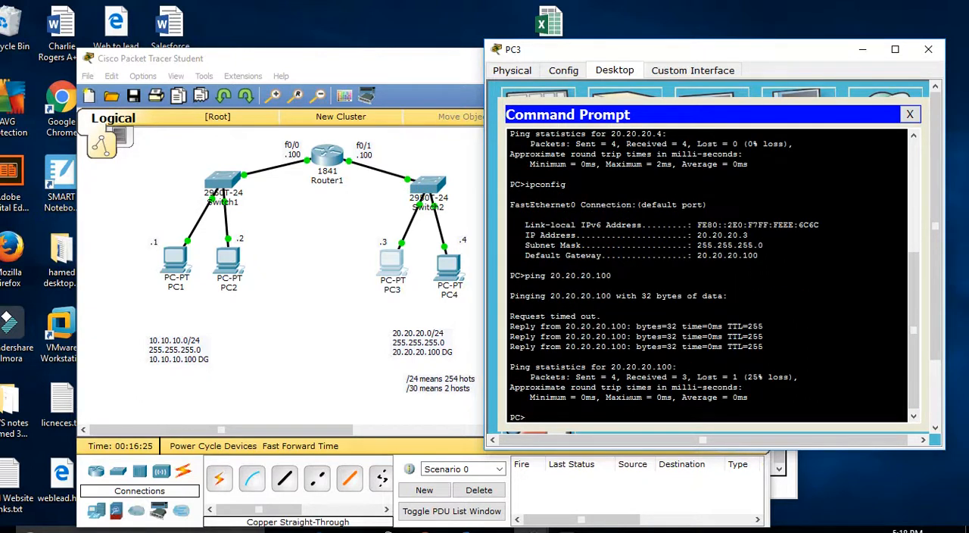
pyautogui.click(909, 115)
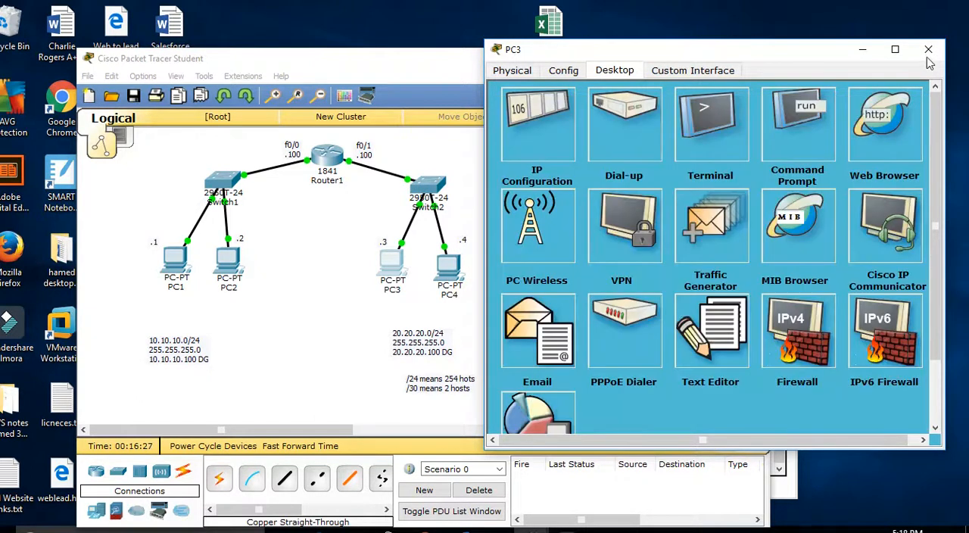
pyautogui.click(928, 50)
# Step: Ping PC3 at 20.20.20.3 from PC1's command prompt to test routing between the two subnets
pyautogui.click(176, 258)
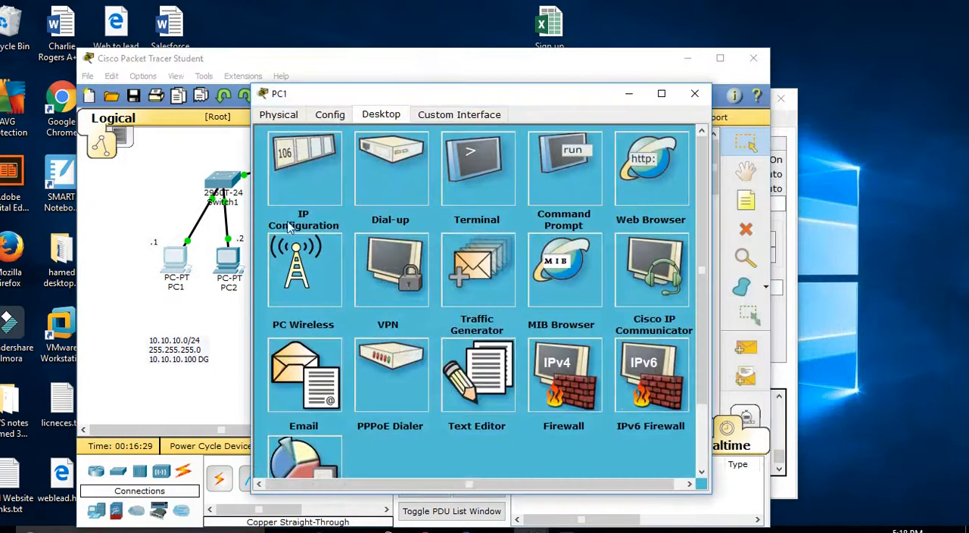
pyautogui.moveTo(587, 104); pyautogui.dragTo(814, 116)
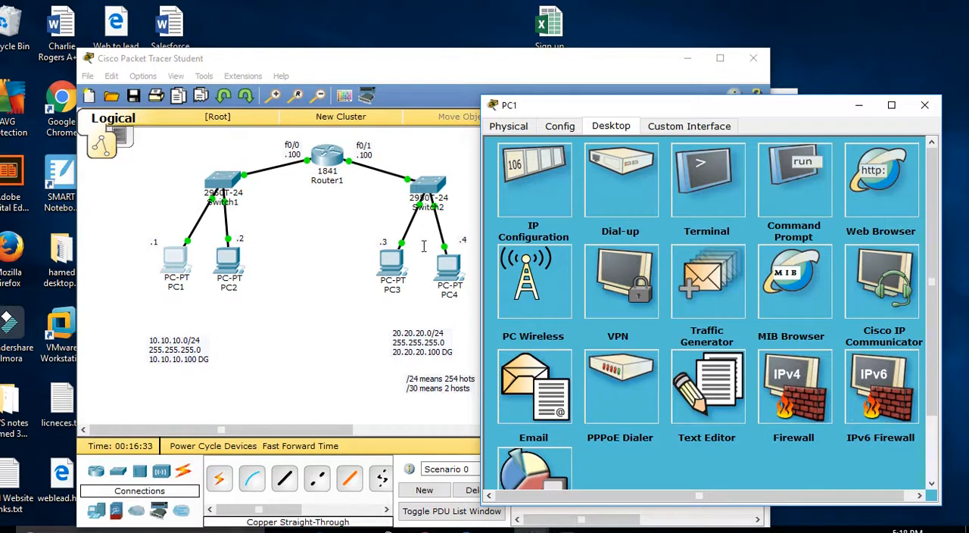
pyautogui.click(764, 180)
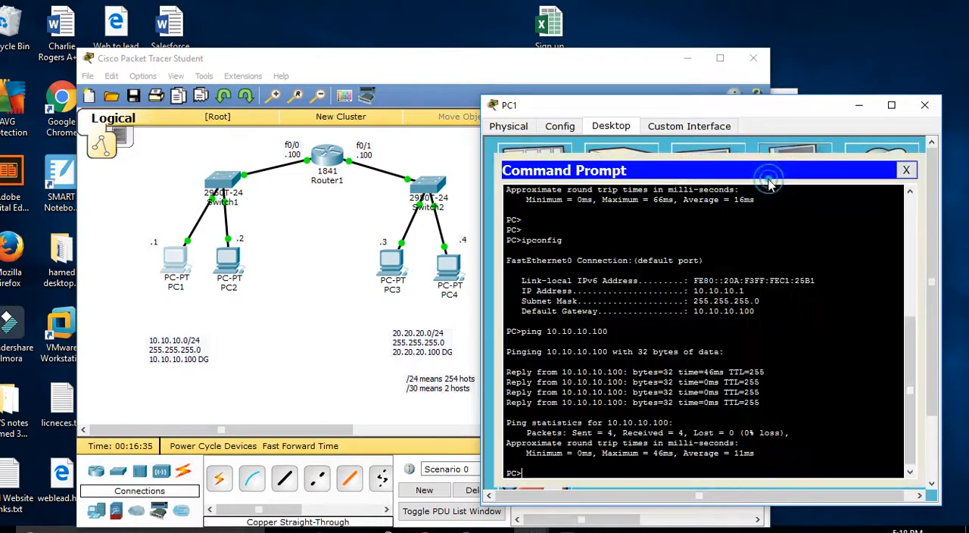
pyautogui.press('Return')
pyautogui.press('Return')
pyautogui.press('Return')
pyautogui.write('p')
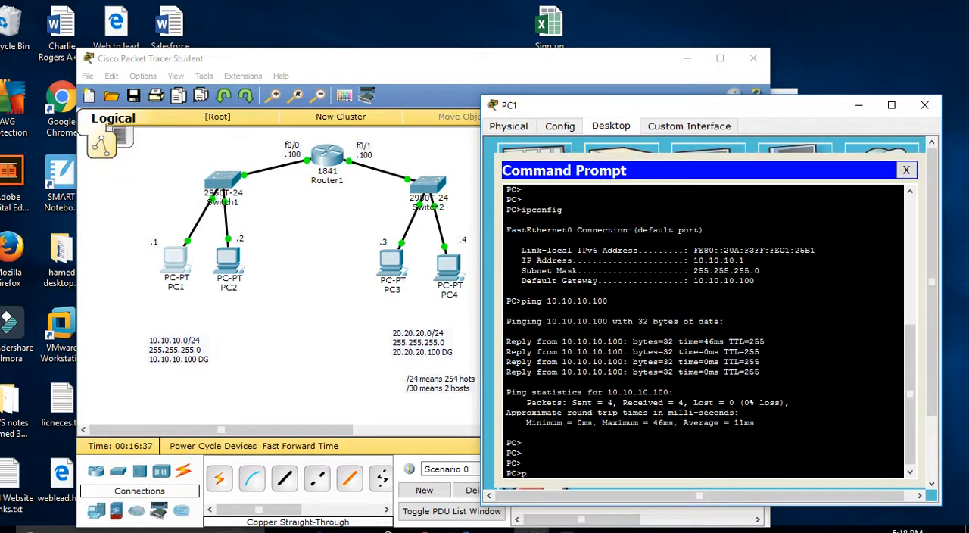
pyautogui.write('ing 20.20.20.3')
pyautogui.press('Return')
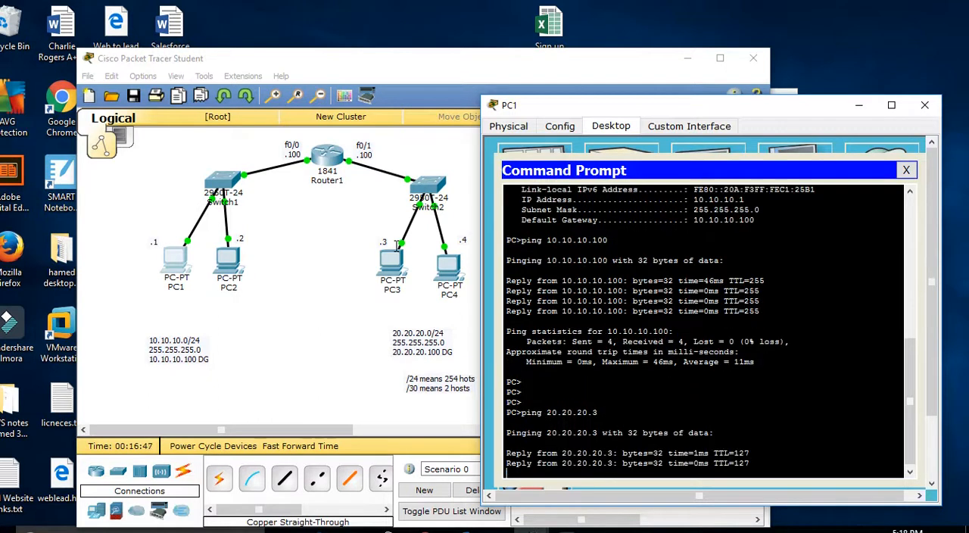
# Step: Ping PC4 at 20.20.20.4 from PC1 twice
pyautogui.write('ping 20.20.20.4')
pyautogui.press('Return')
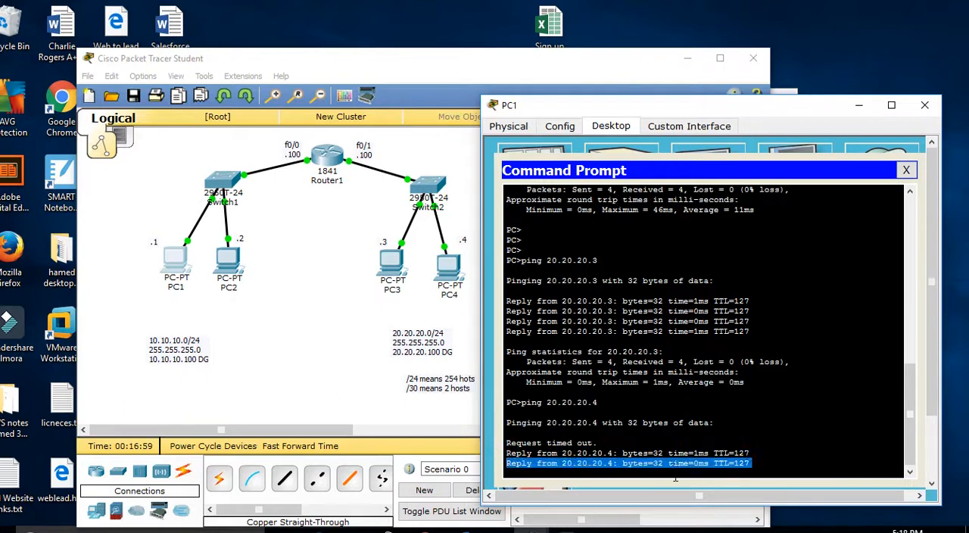
pyautogui.press('Up')
pyautogui.press('Return')
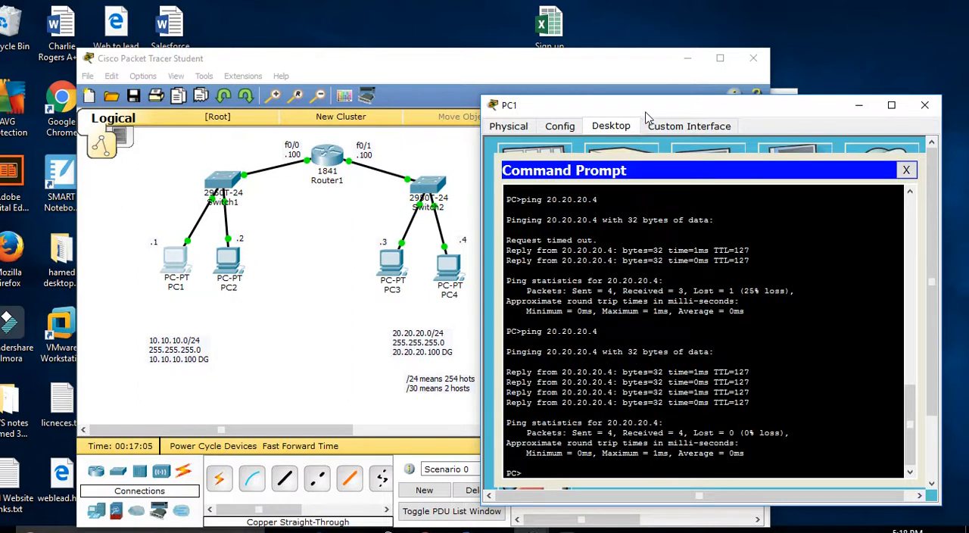
pyautogui.moveTo(640, 102); pyautogui.dragTo(670, 100)
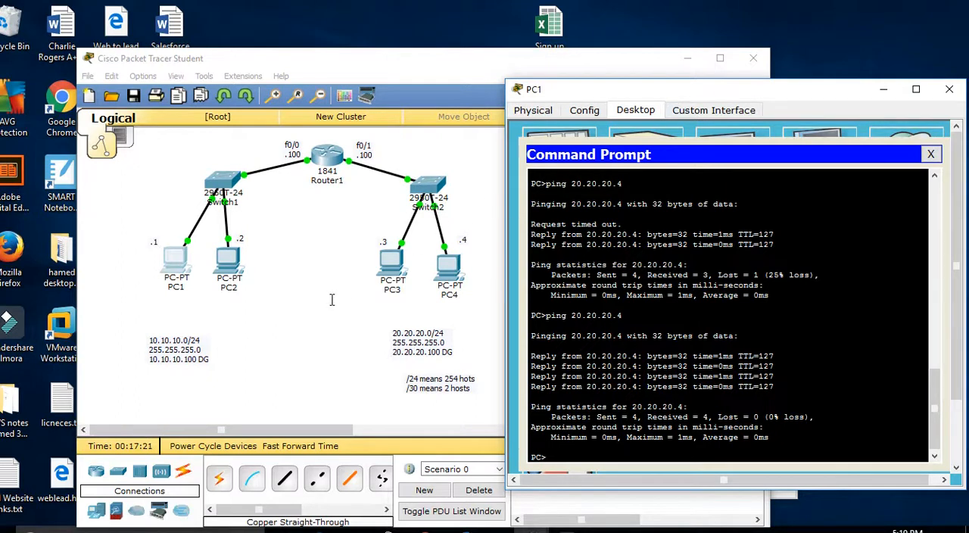
# Step: Add a workspace note beside Switch2 reading "ICMP is", "a) Echo Request" and "b) Echo Reply" on separate lines
pyautogui.click(332, 300)
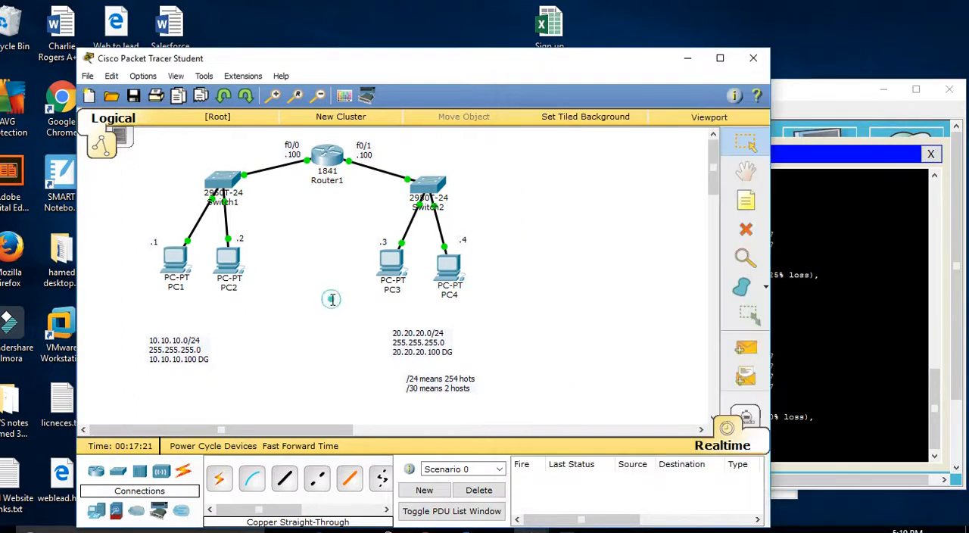
pyautogui.click(573, 206)
pyautogui.write('I')
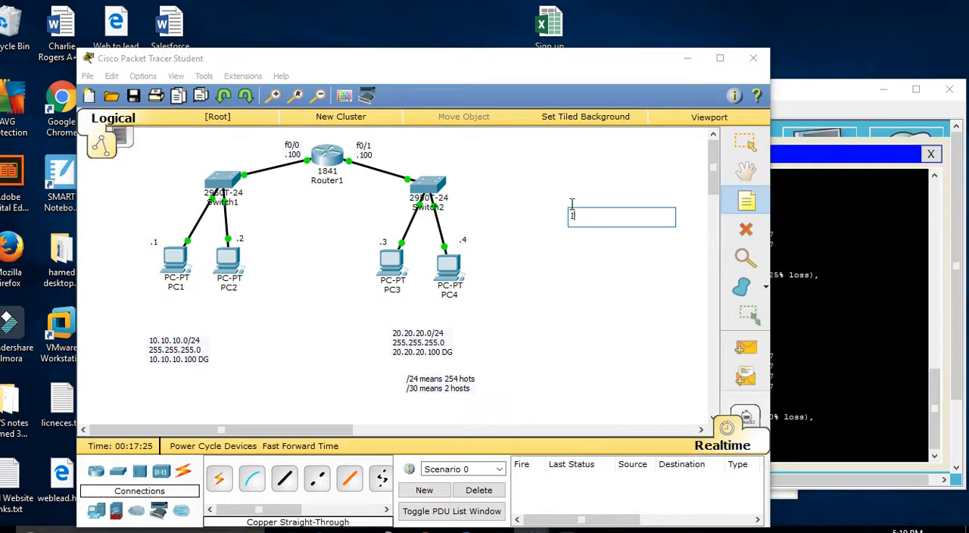
pyautogui.write('VMP is ech')
pyautogui.press('Return')
pyautogui.press('Return')
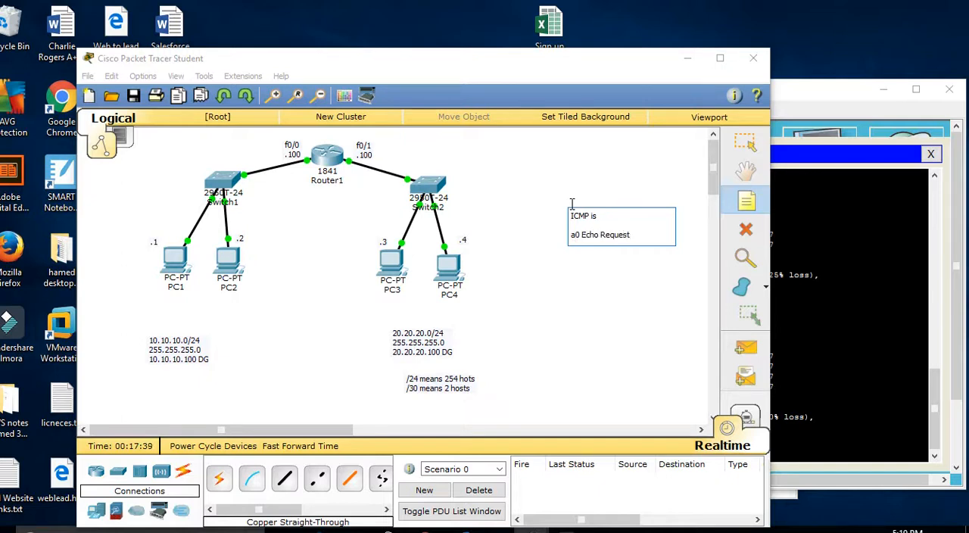
pyautogui.press('Return')
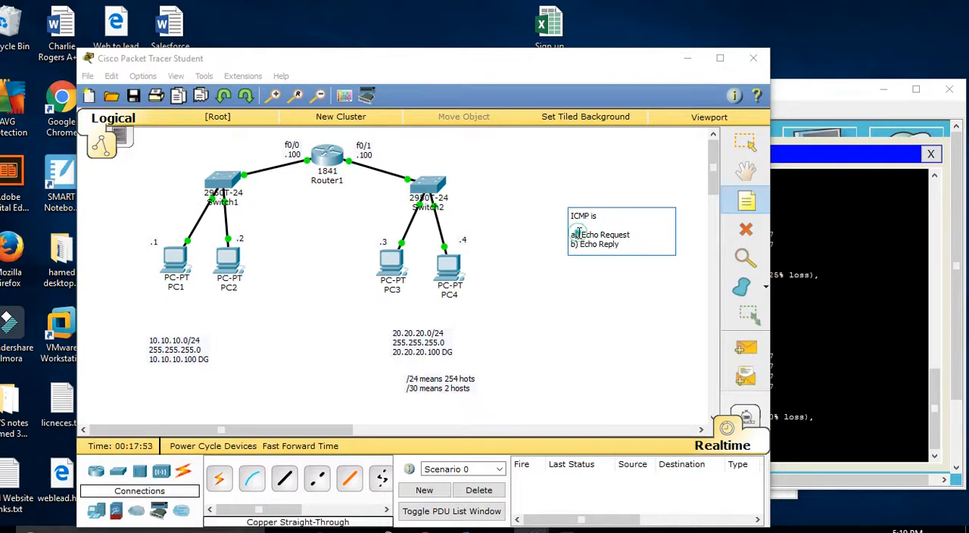
pyautogui.press('Delete')
pyautogui.write(')')
pyautogui.click(386, 263)
pyautogui.press('Escape')
# Step: Clear the default gateway from PC3's IP configuration and close the PC3 window
pyautogui.click(387, 259)
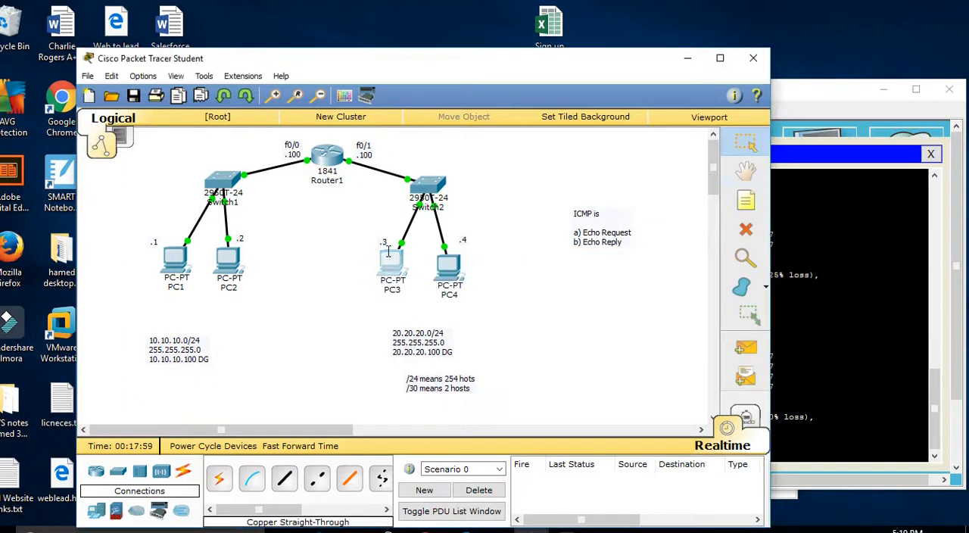
pyautogui.click(329, 174)
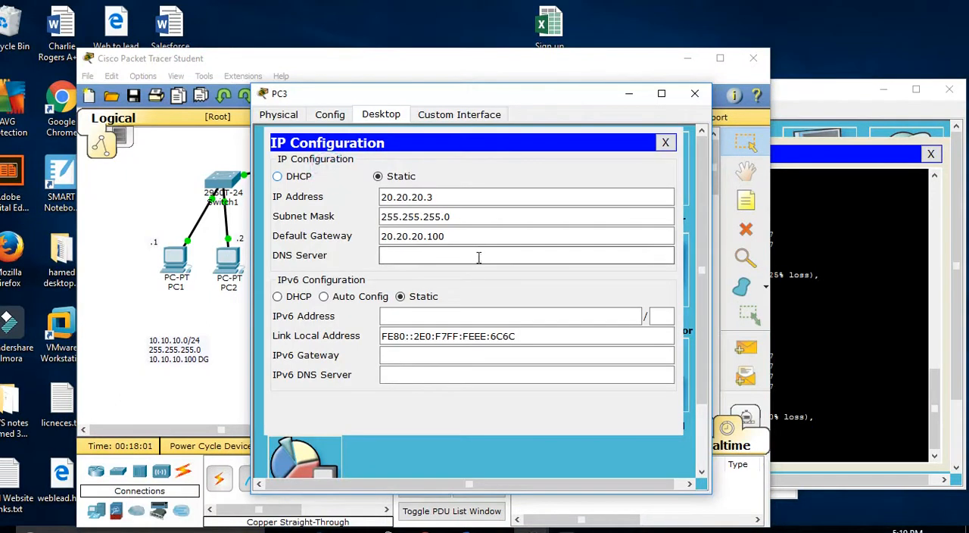
pyautogui.moveTo(448, 236); pyautogui.dragTo(361, 231)
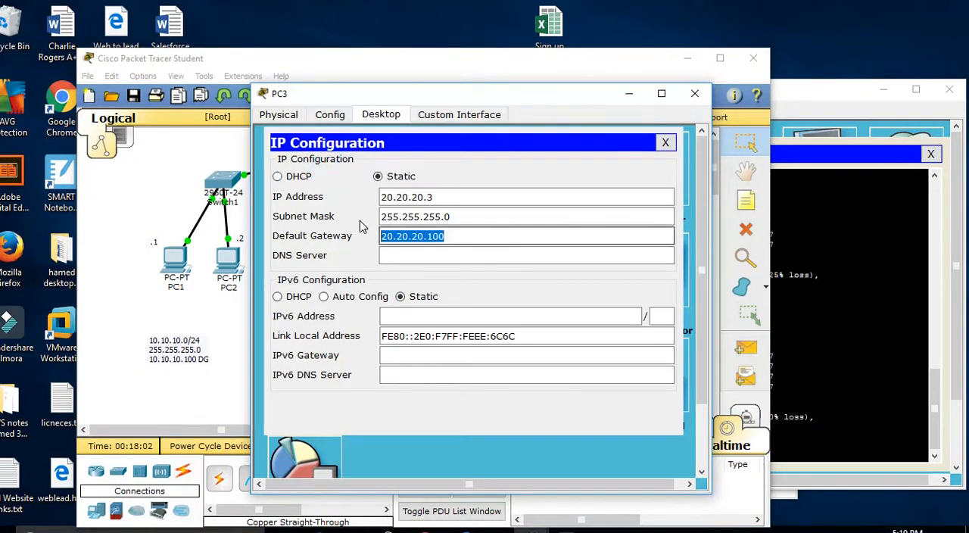
pyautogui.press('BackSpace')
pyautogui.click(663, 143)
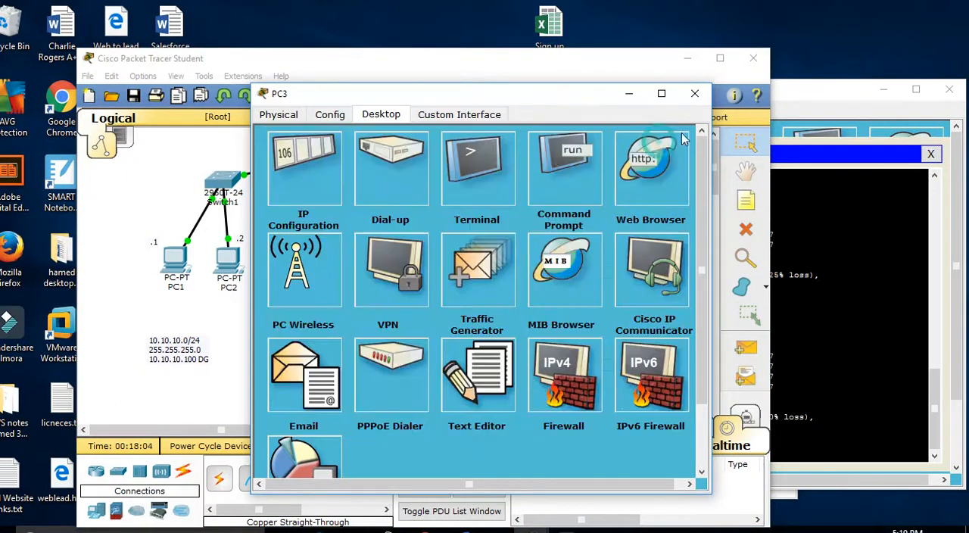
pyautogui.click(695, 93)
# Step: Ping 20.20.20.3 from PC1 to test reaching PC3 without a default gateway
pyautogui.click(167, 262)
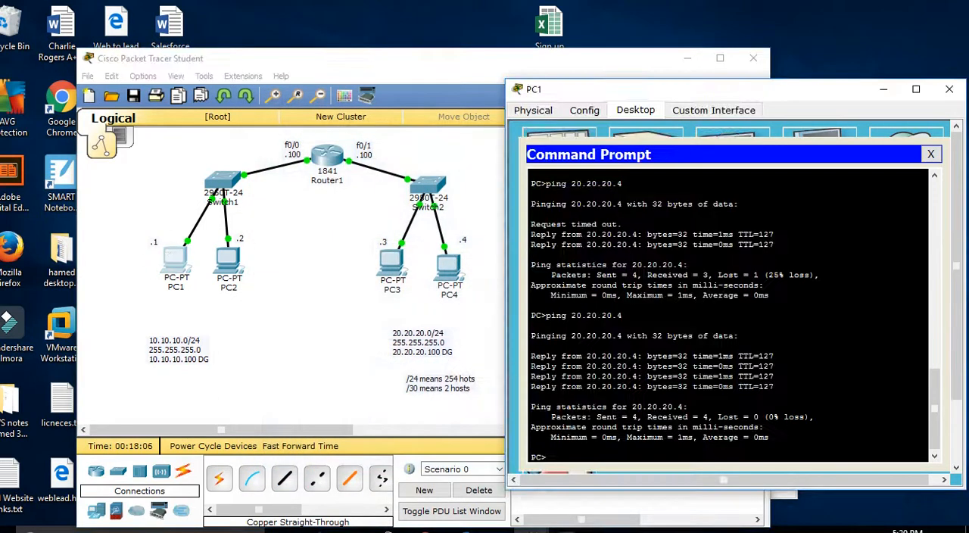
pyautogui.press('Return')
pyautogui.press('Return')
pyautogui.press('Return')
pyautogui.press('Return')
pyautogui.press('Return')
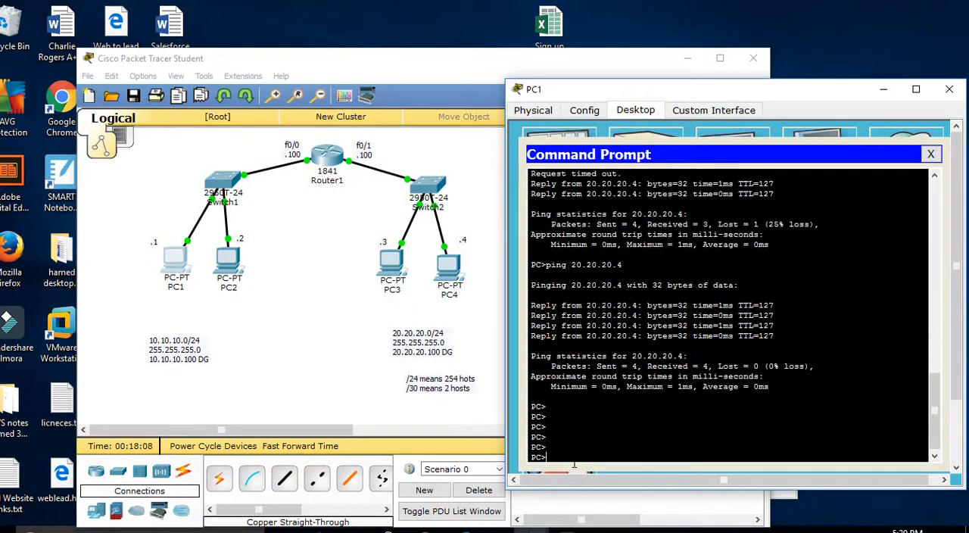
pyautogui.write('ping 20.20.20.3')
pyautogui.press('Return')
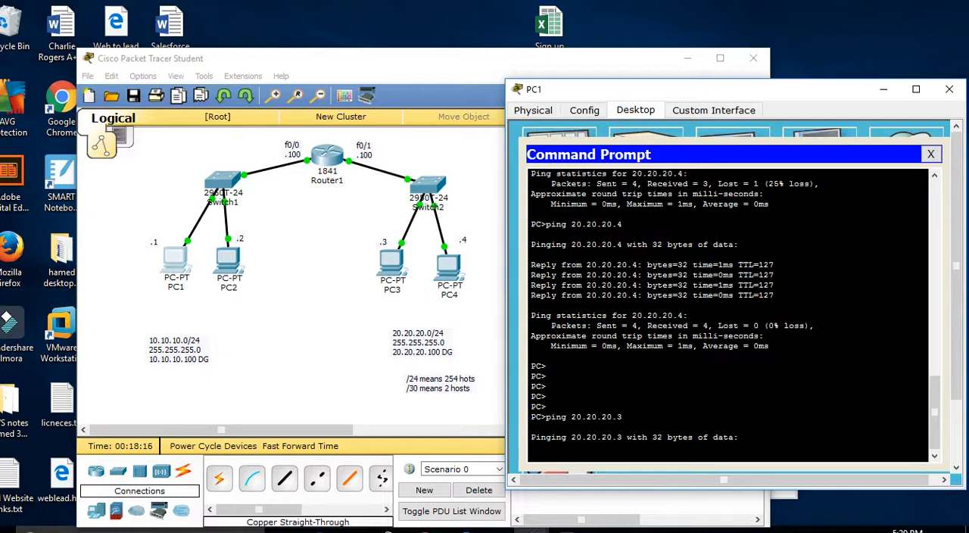
pyautogui.moveTo(531, 436); pyautogui.dragTo(738, 437)
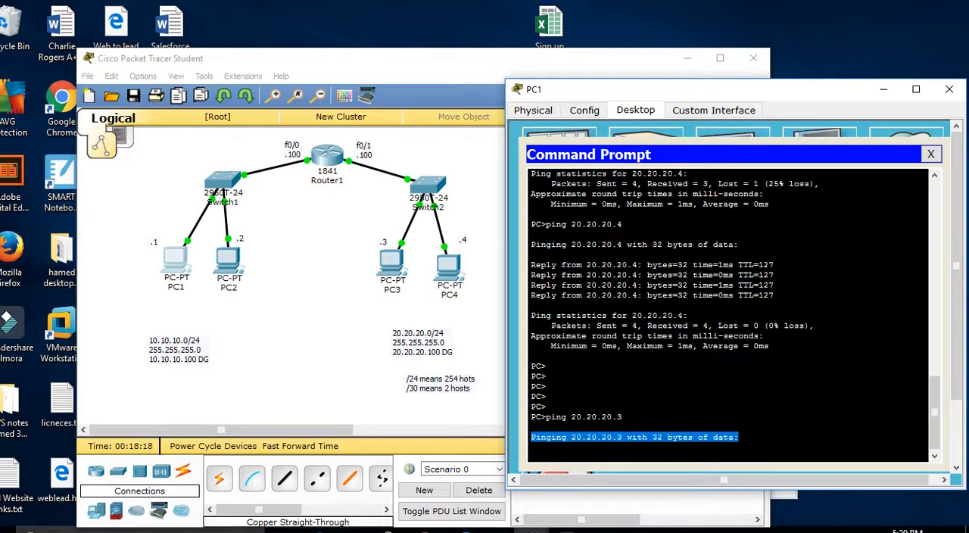
pyautogui.click(585, 453)
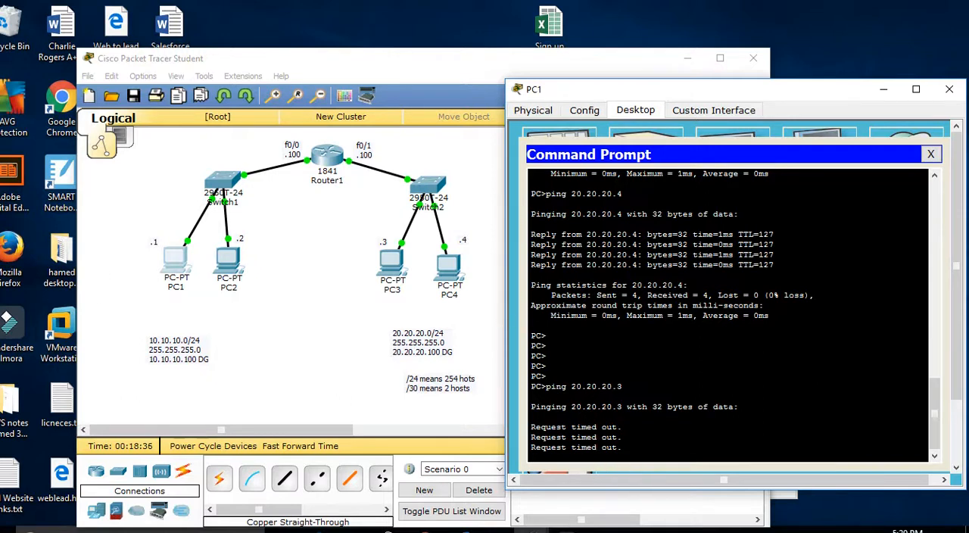
pyautogui.click(628, 454)
# Step: Run ipconfig on PC1 and ping its default gateway 10.10.10.100
pyautogui.press('Return')
pyautogui.press('Return')
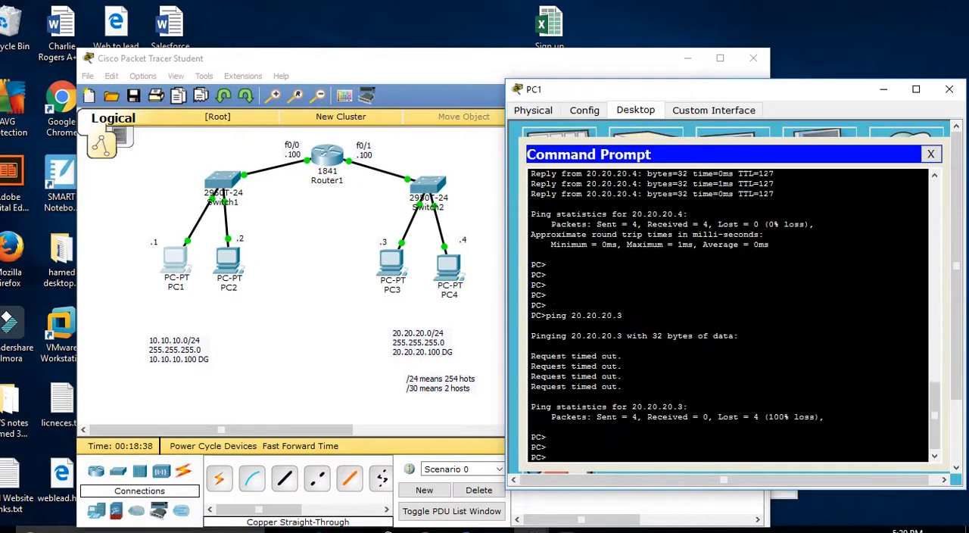
pyautogui.write('ipconbfigg')
pyautogui.press('Return')
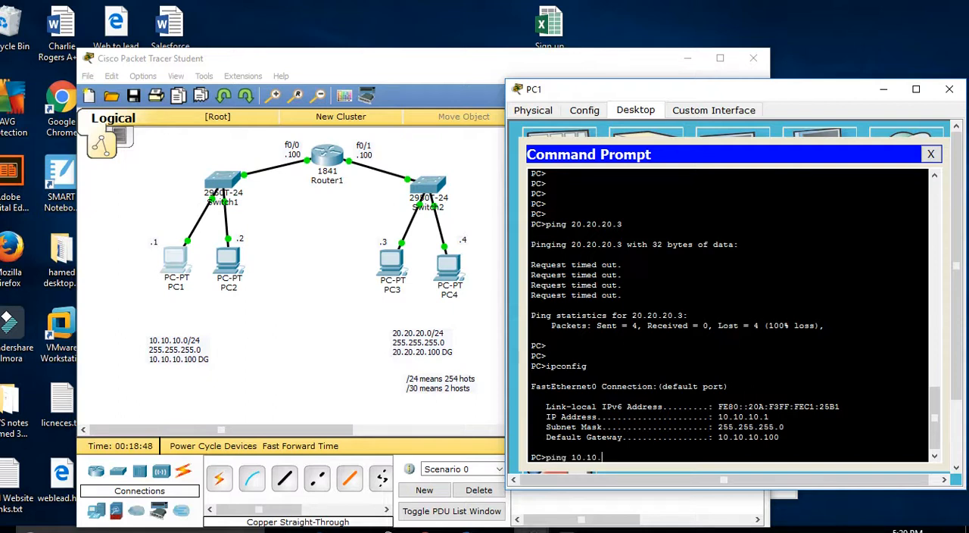
pyautogui.write('ping 10.10.10.100')
pyautogui.press('Return')
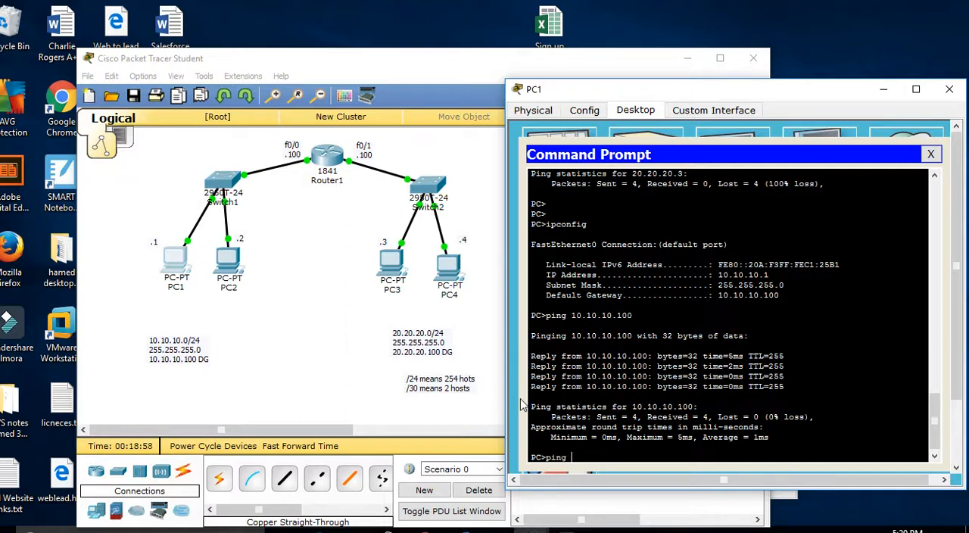
# Step: Ping the router's far interface 20.20.20.100 and PC4 at 20.20.20.4 from PC1
pyautogui.write('0.100')
pyautogui.press('Return')
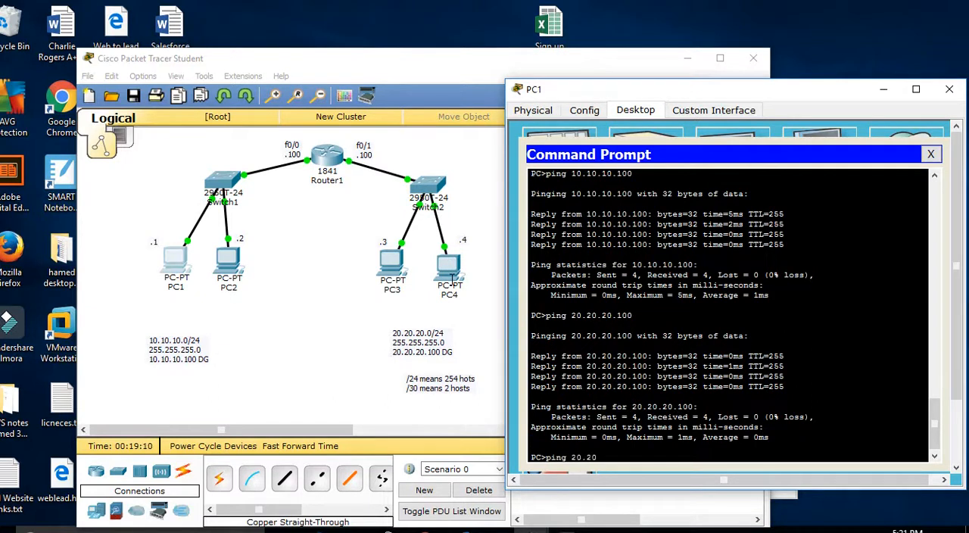
pyautogui.press('Return')
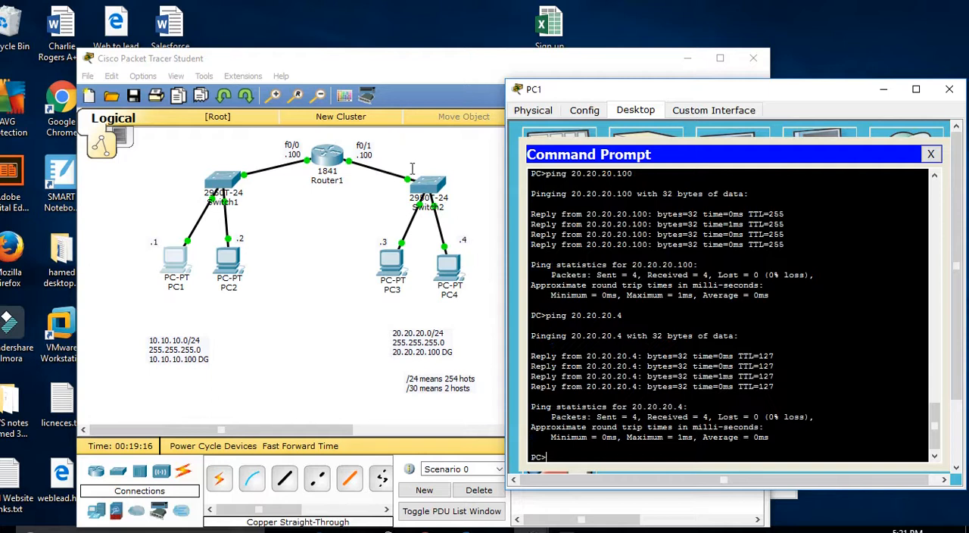
# Step: Set PC3's default gateway to 20.20.20.100 in its IP configuration and close the PC3 window
pyautogui.click(384, 259)
pyautogui.click(322, 197)
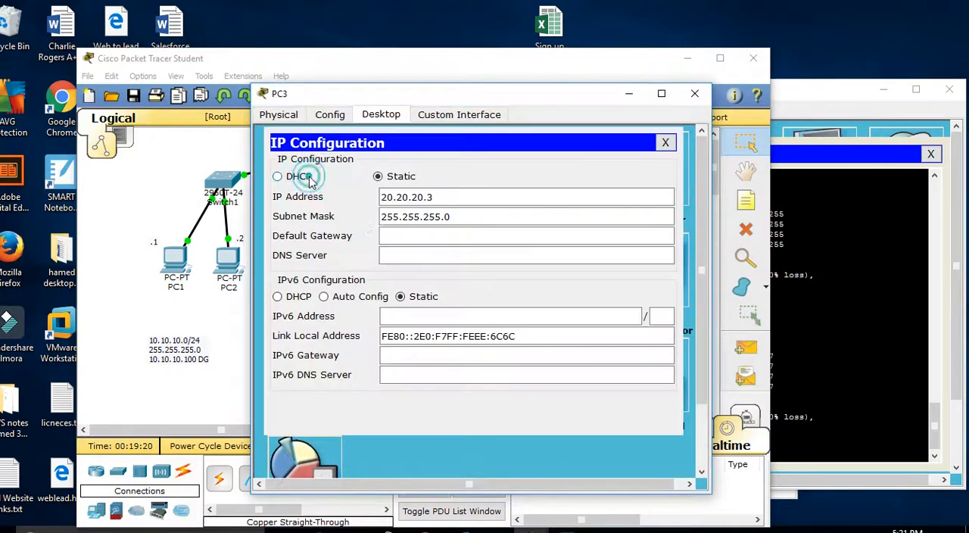
pyautogui.click(429, 235)
pyautogui.write('20.20.20.100')
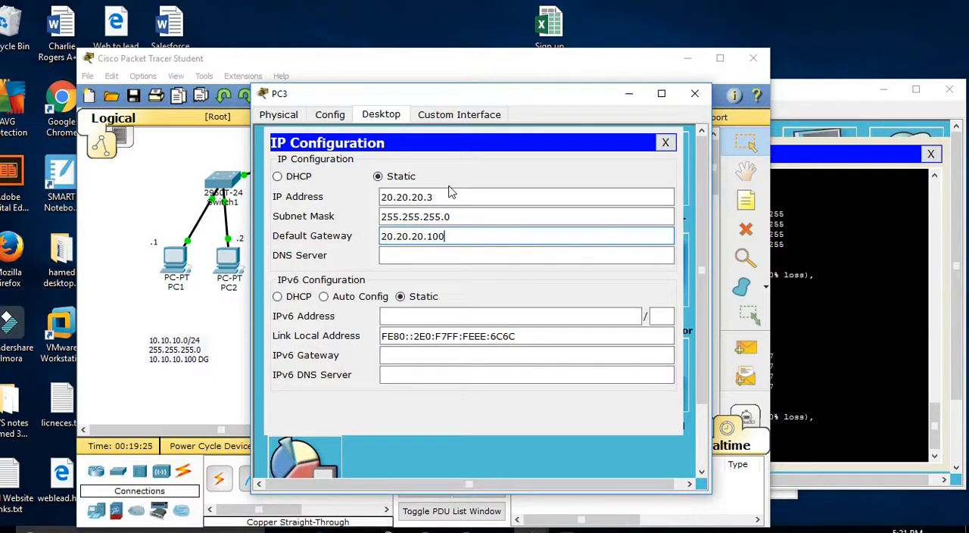
pyautogui.click(665, 142)
pyautogui.click(695, 99)
# Step: Ping 20.20.20.3 from PC1 to test reaching PC3 with its default gateway restored
pyautogui.click(849, 372)
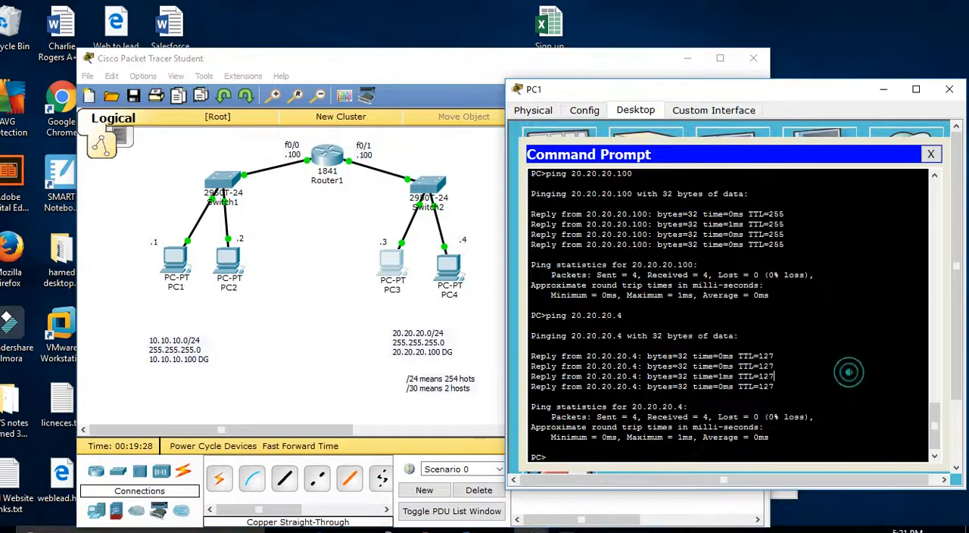
pyautogui.press('Up')
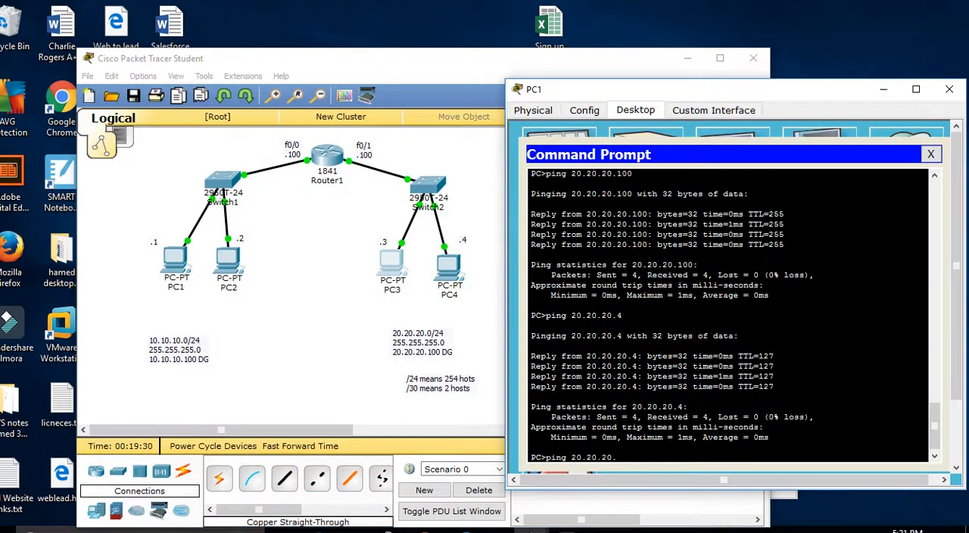
pyautogui.press('Return')
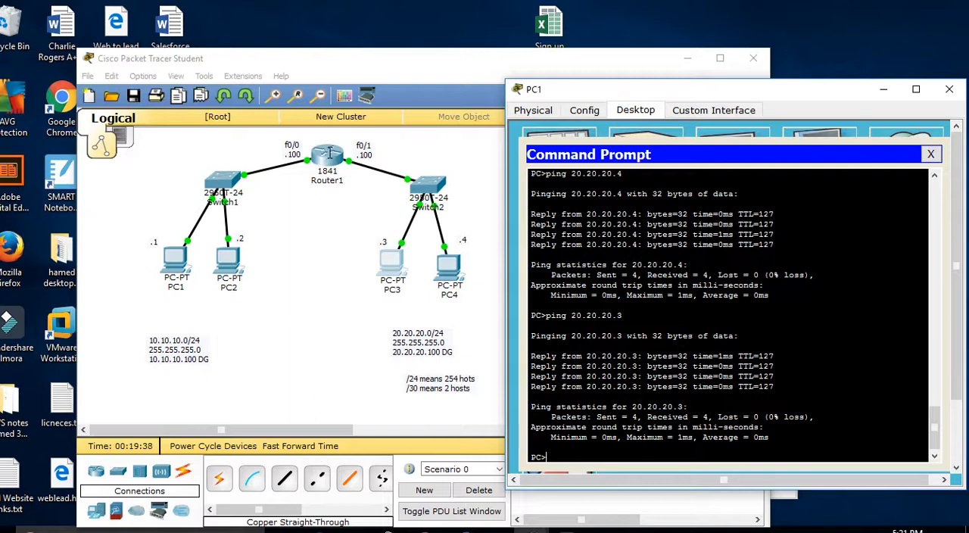
# Step: Save Router1's running configuration to NVRAM from its global settings
pyautogui.click(329, 152)
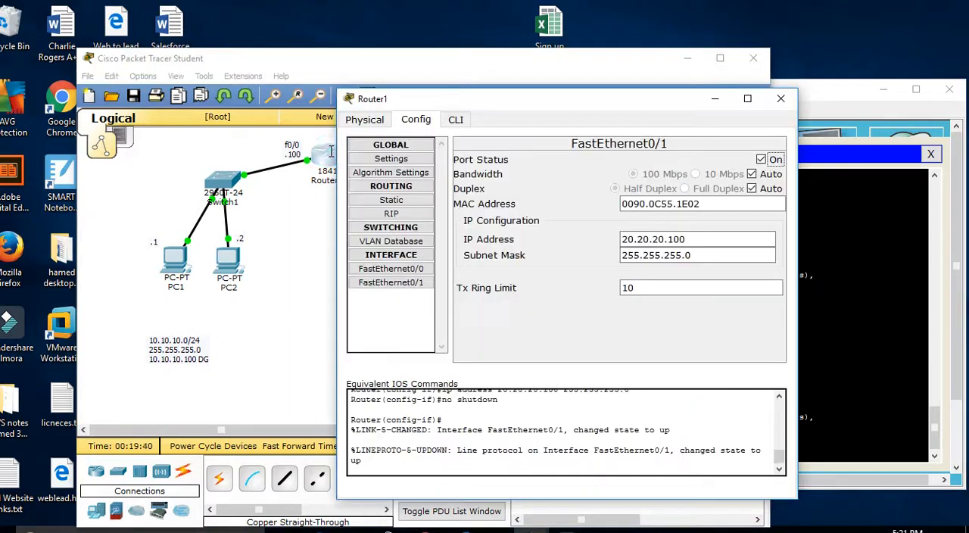
pyautogui.click(389, 159)
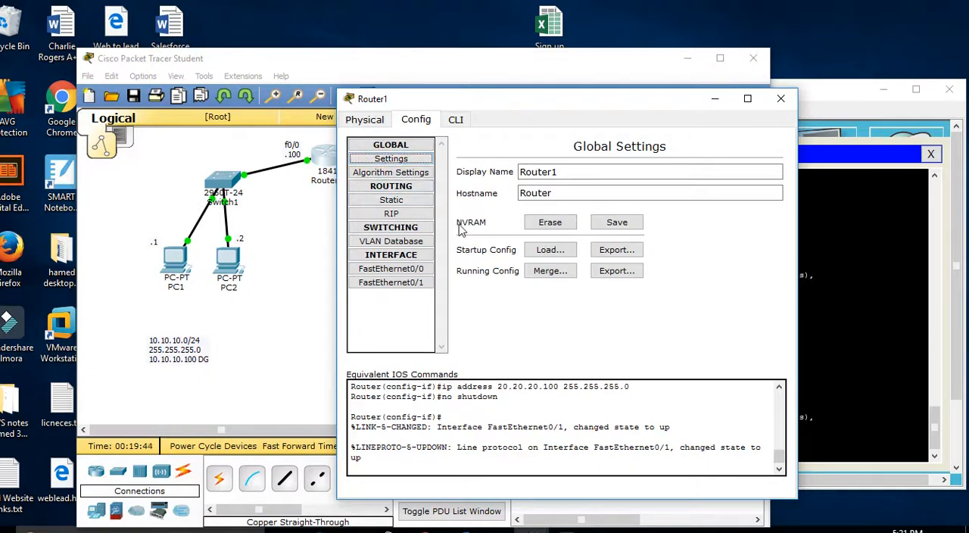
pyautogui.click(616, 225)
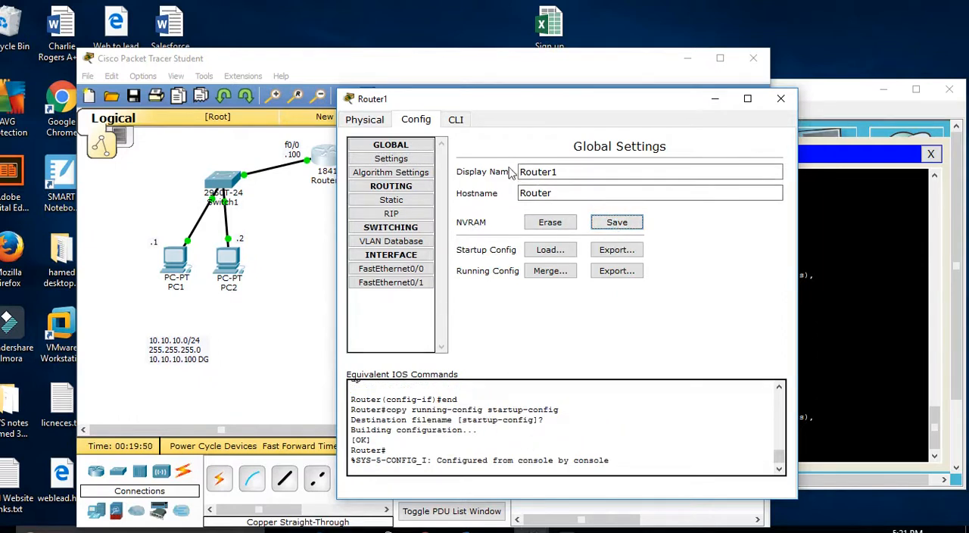
# Step: Examine the copy running-config startup-config command recorded in Router1's command line interface
pyautogui.click(455, 119)
pyautogui.click(425, 450)
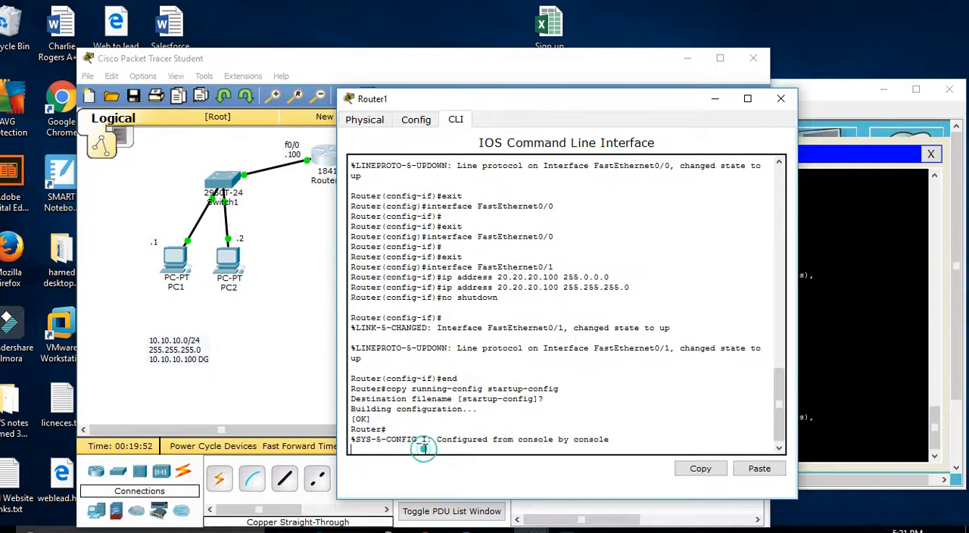
pyautogui.press('Return')
pyautogui.press('Return')
pyautogui.press('Return')
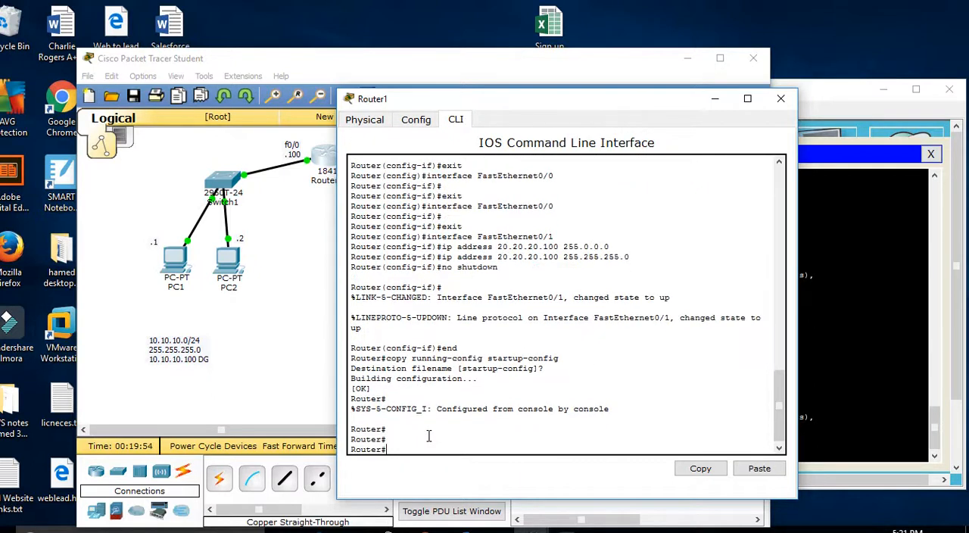
pyautogui.press('Return')
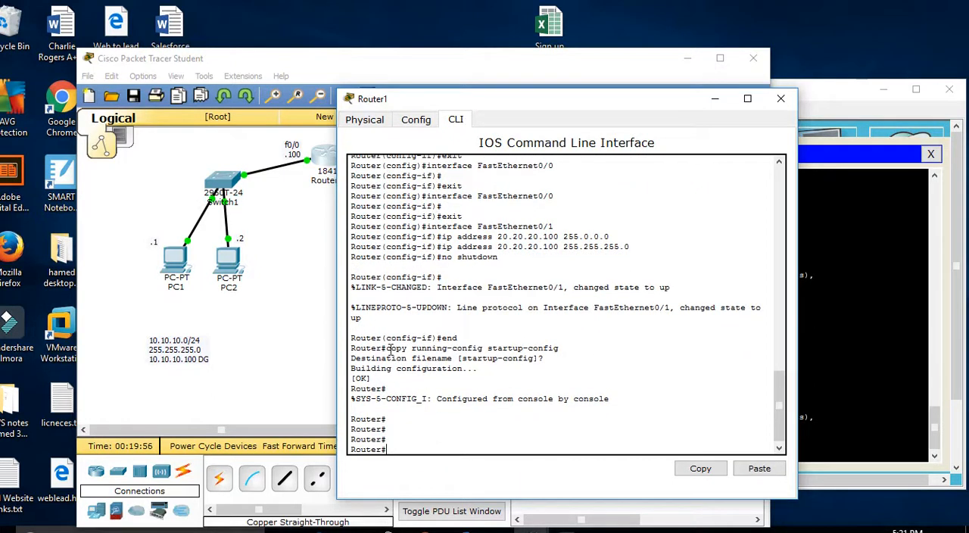
pyautogui.moveTo(388, 348); pyautogui.dragTo(571, 354)
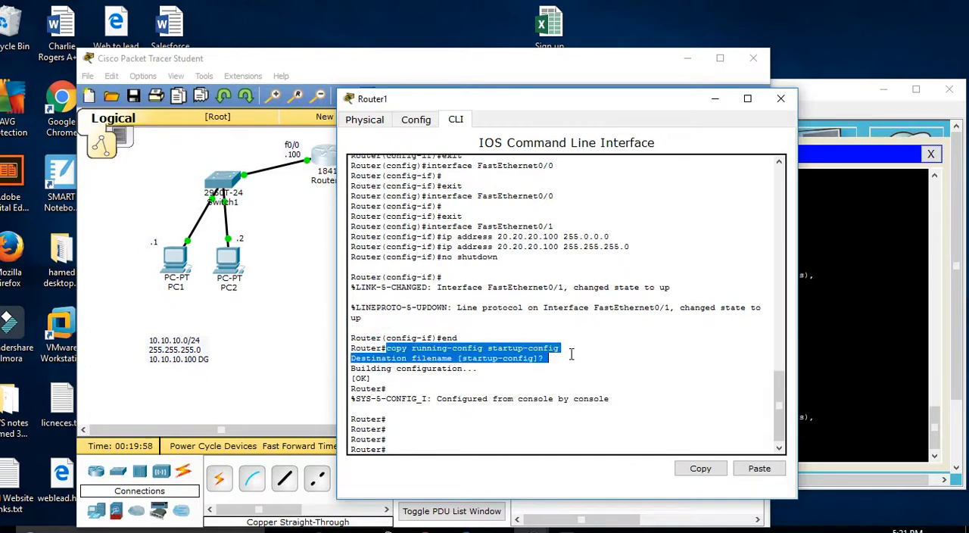
# Step: Return to Router1's global settings and save its configuration to NVRAM once more
pyautogui.click(417, 121)
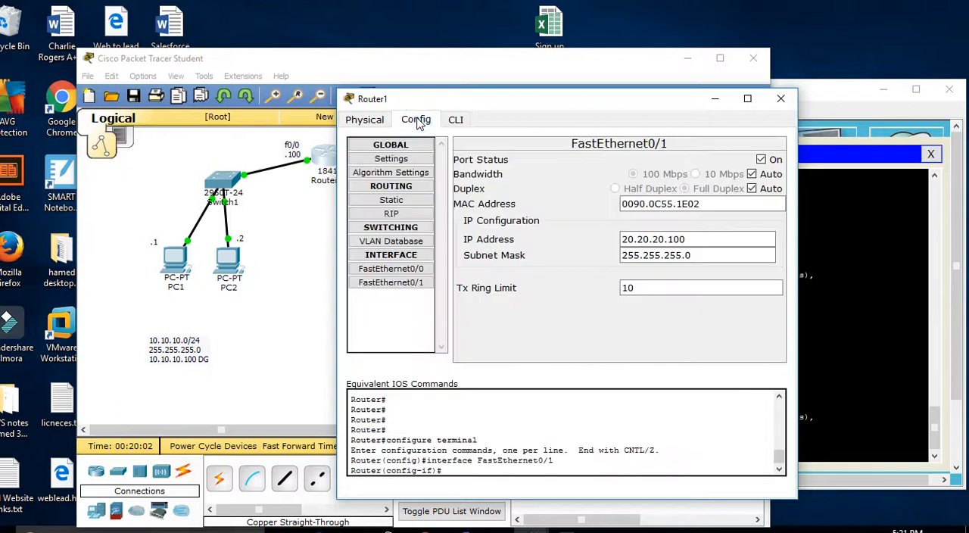
pyautogui.click(392, 159)
pyautogui.click(636, 225)
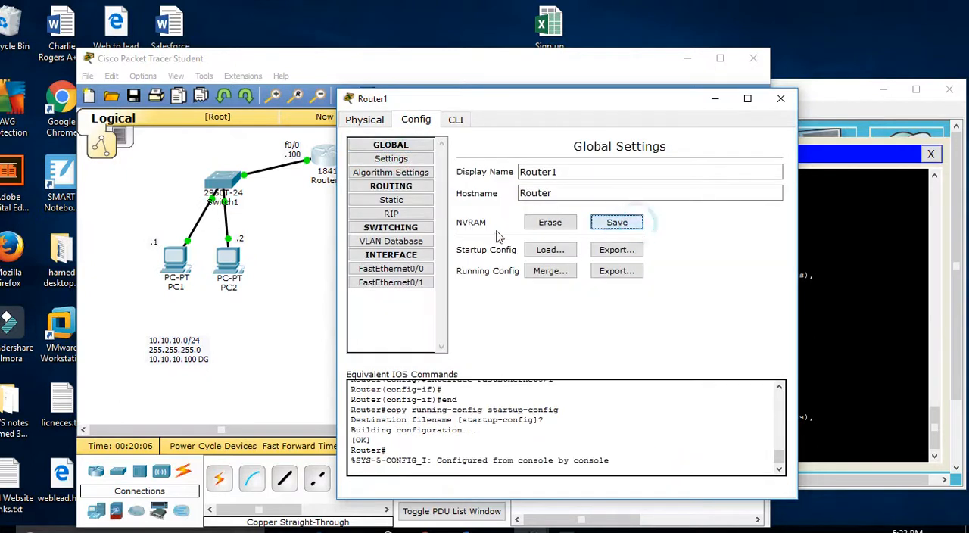
# Step: Save Switch1's configuration to NVRAM from its global settings
pyautogui.click(312, 238)
pyautogui.click(232, 177)
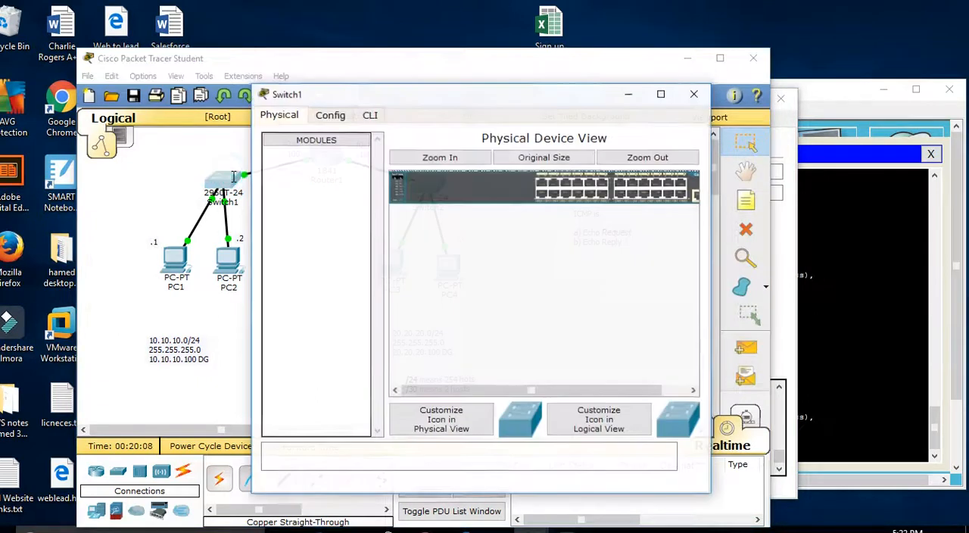
pyautogui.click(338, 115)
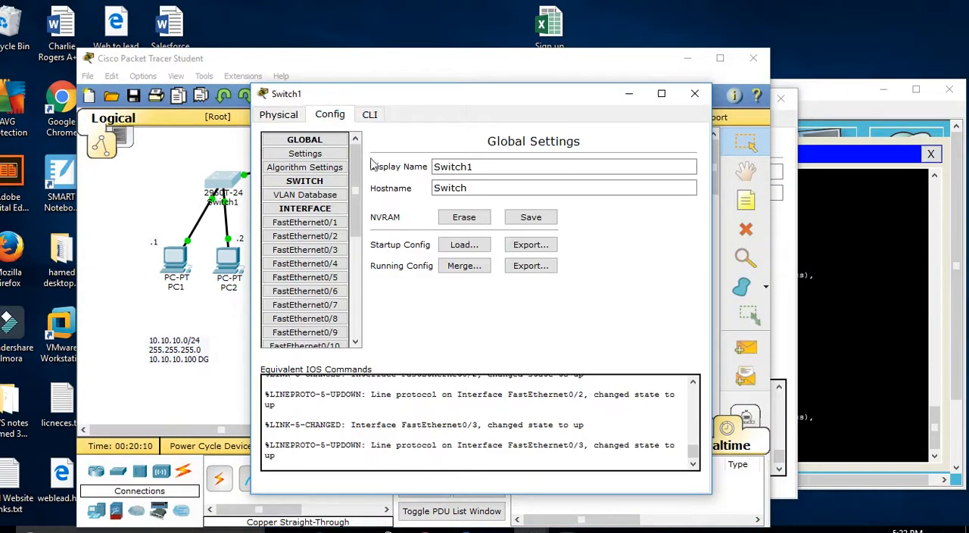
pyautogui.click(529, 217)
# Step: Save Switch2's configuration to NVRAM from its global settings
pyautogui.click(226, 237)
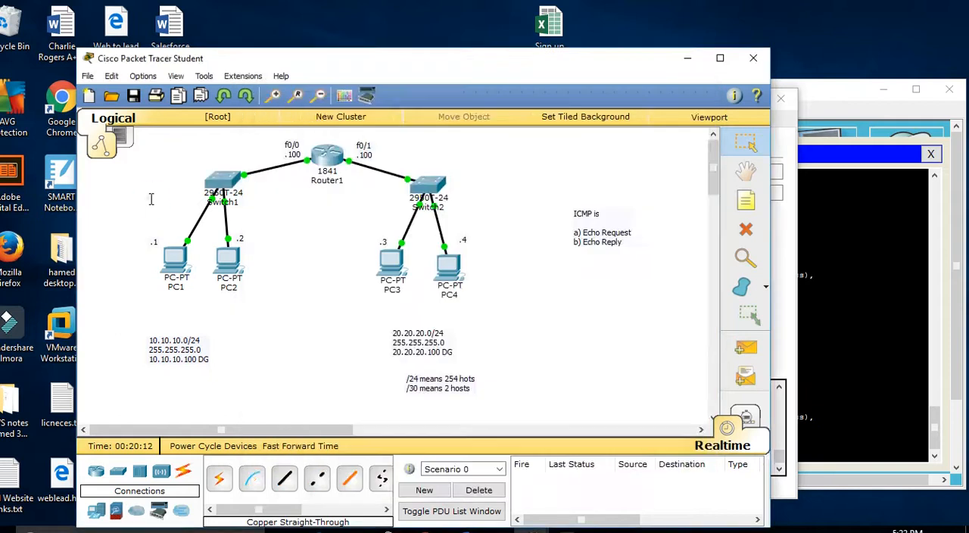
pyautogui.click(428, 183)
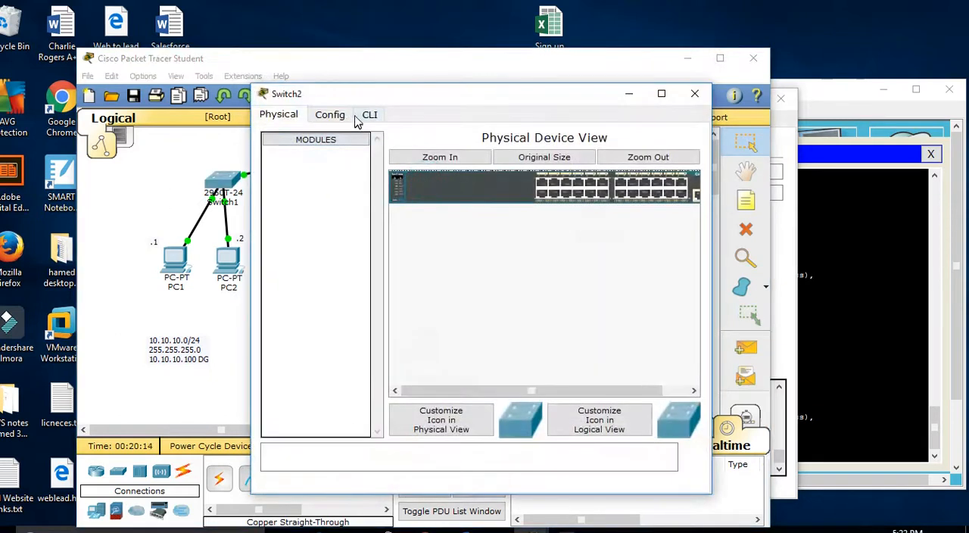
pyautogui.click(329, 114)
pyautogui.click(529, 217)
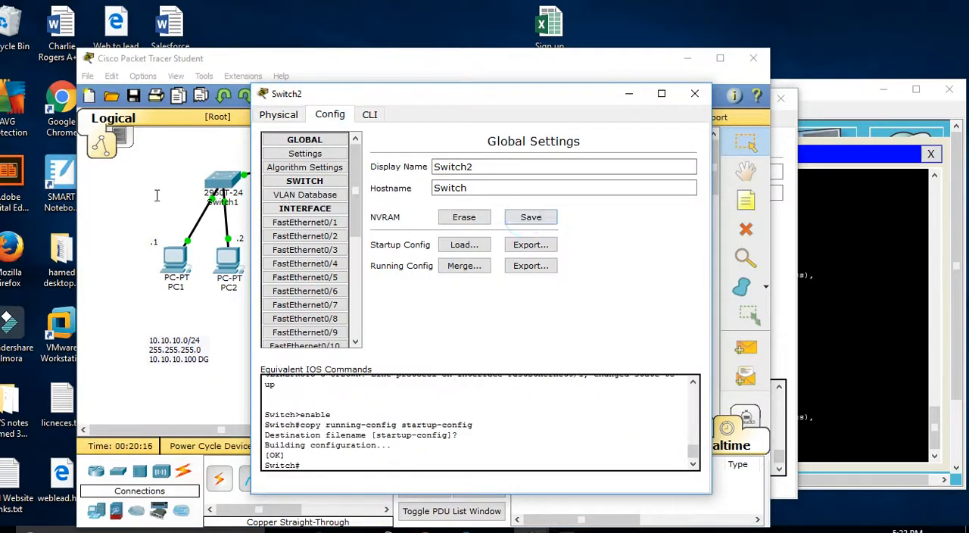
# Step: Save the topology to the Desktop as a Packet Tracer activity file named "Basic router and Swtch configuration"
pyautogui.click(133, 195)
pyautogui.click(88, 76)
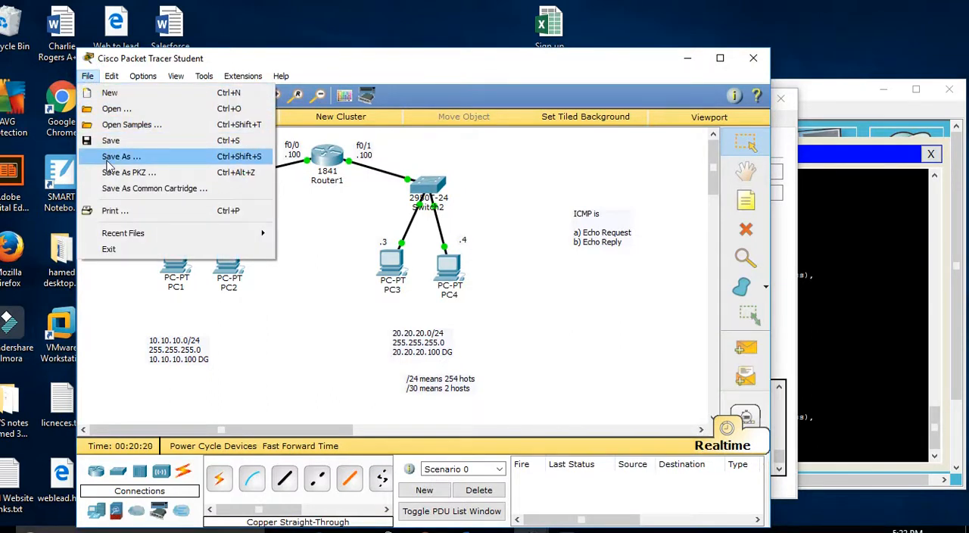
pyautogui.click(110, 158)
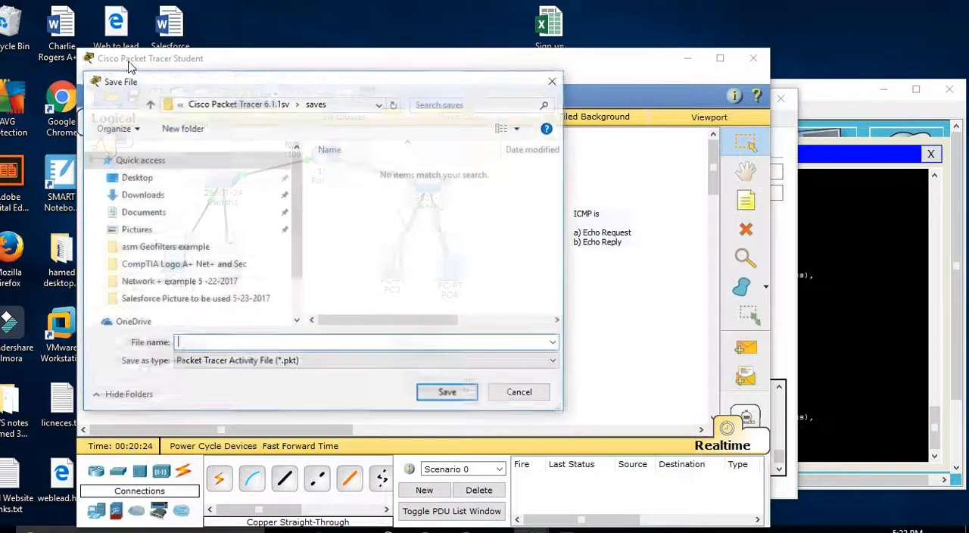
pyautogui.click(151, 179)
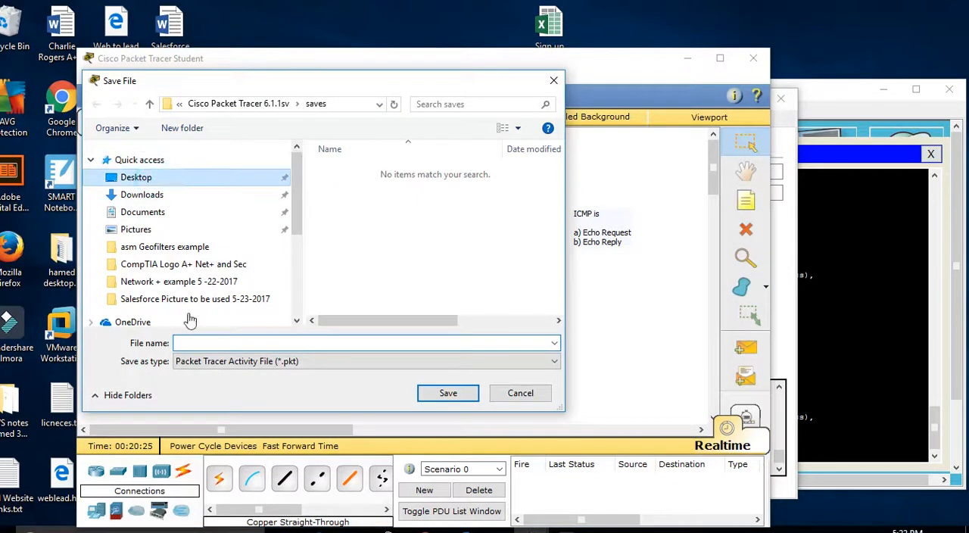
pyautogui.click(208, 342)
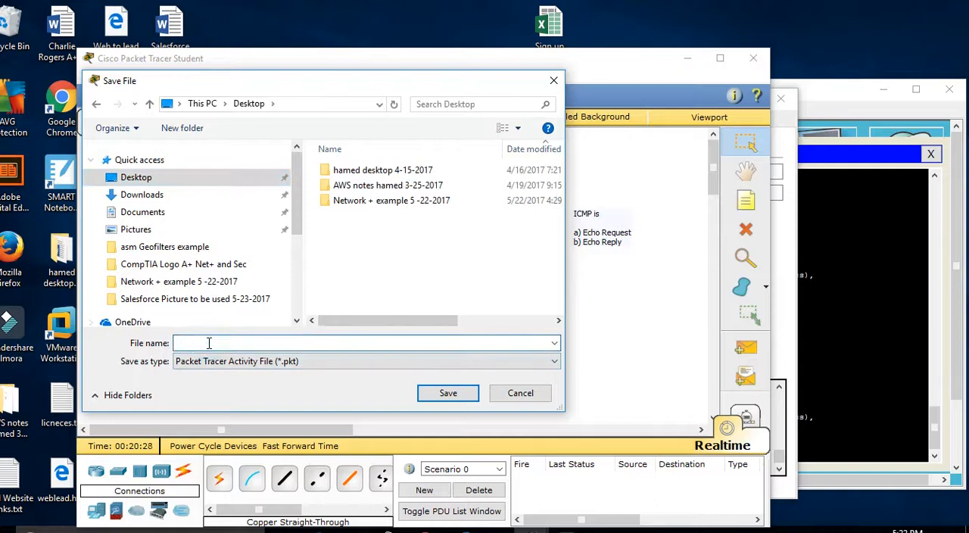
pyautogui.write('BAsic')
pyautogui.write('router and Swtch configuration')
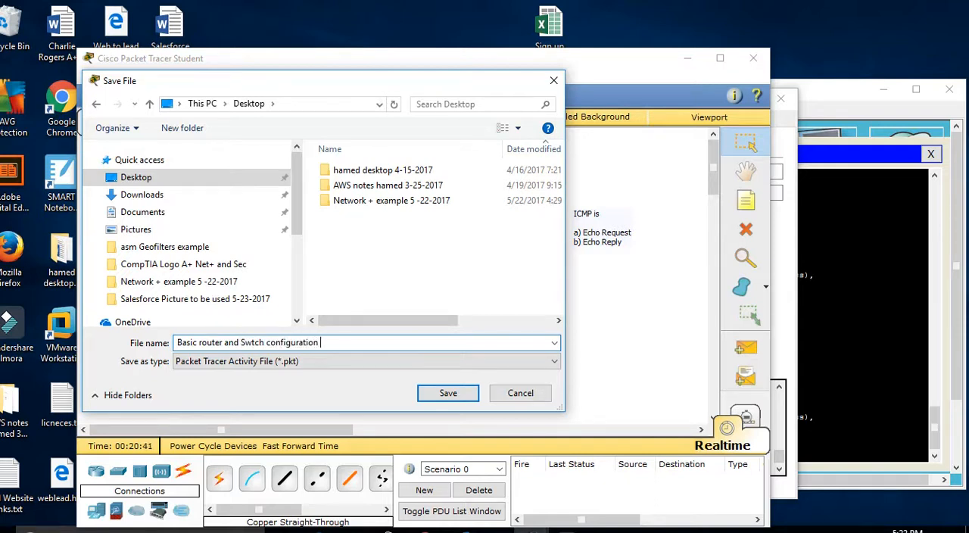
pyautogui.click(449, 393)
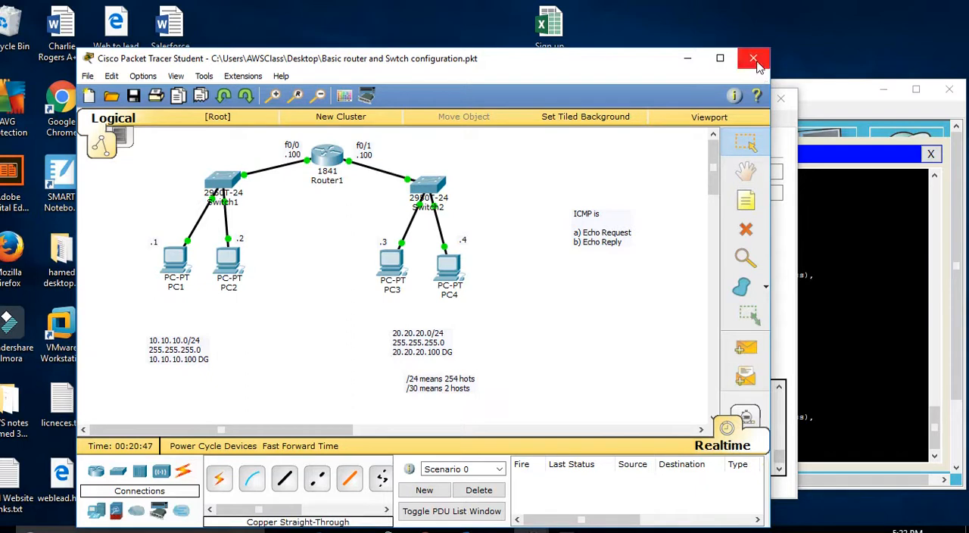
# Step: Switch to Chrome, minimise the main Packet Tracer window and close the Switch2, Router1, Switch1 and PC1 windows
pyautogui.click(424, 530)
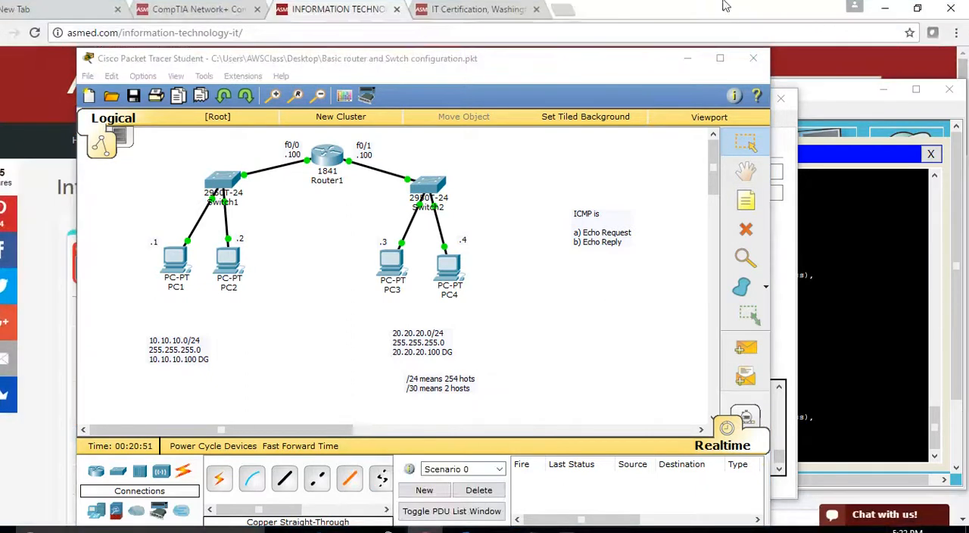
pyautogui.click(685, 64)
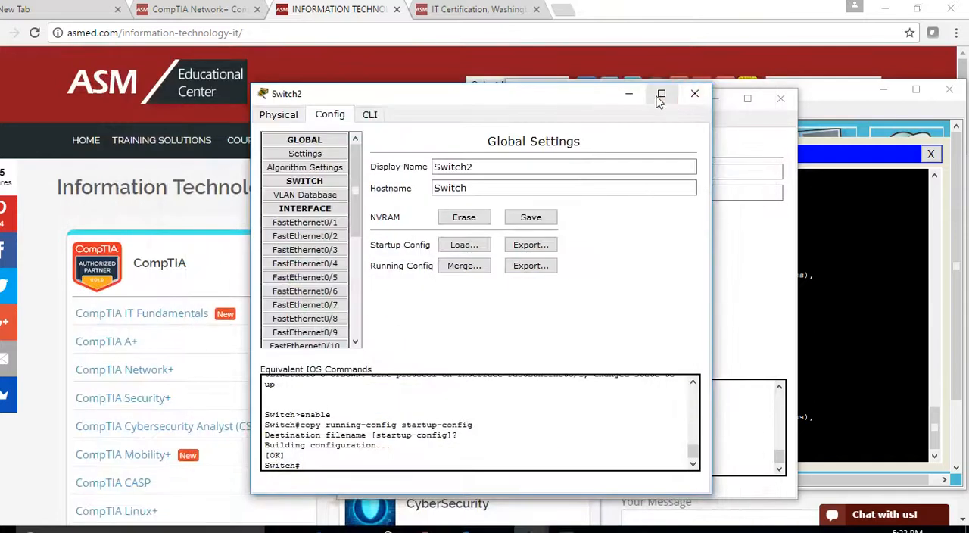
pyautogui.click(693, 94)
pyautogui.click(781, 100)
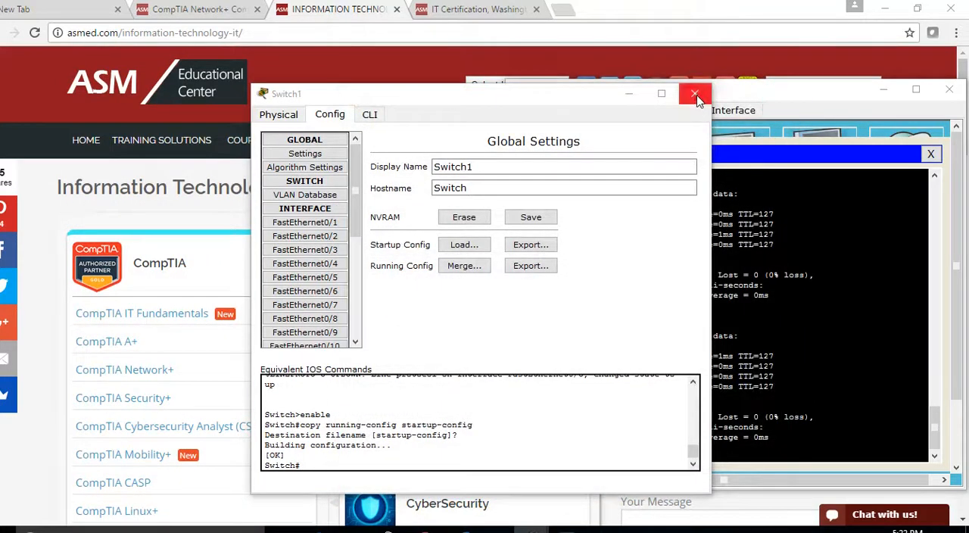
pyautogui.click(694, 94)
pyautogui.click(931, 153)
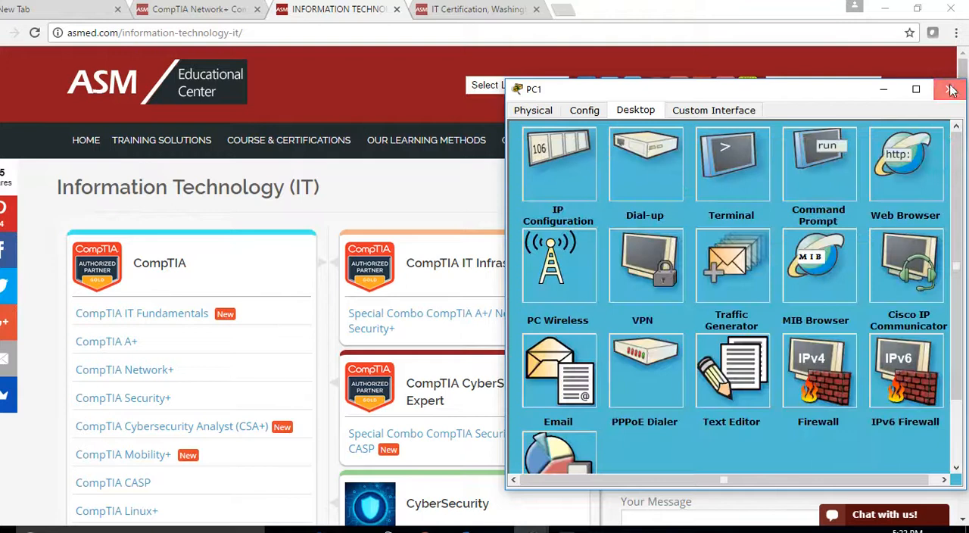
pyautogui.click(949, 89)
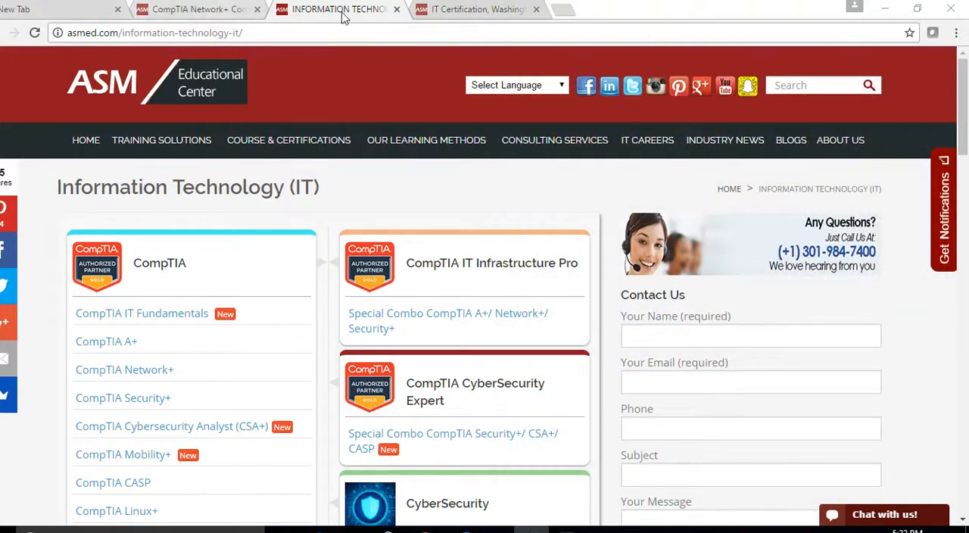
# Step: Look through the open asmed.com pages and open the CompTIA Network+ course page from the Information Technology list
pyautogui.click(192, 11)
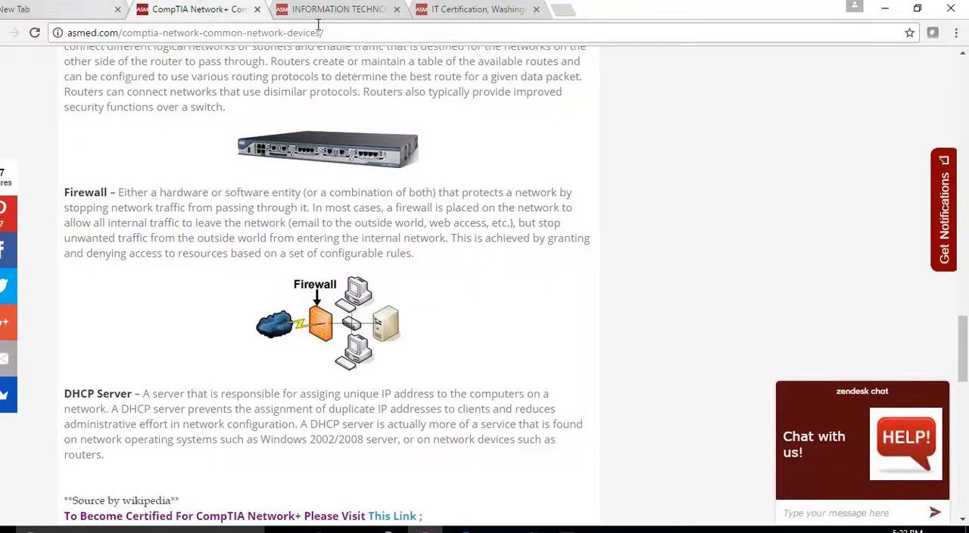
pyautogui.click(462, 10)
pyautogui.click(195, 32)
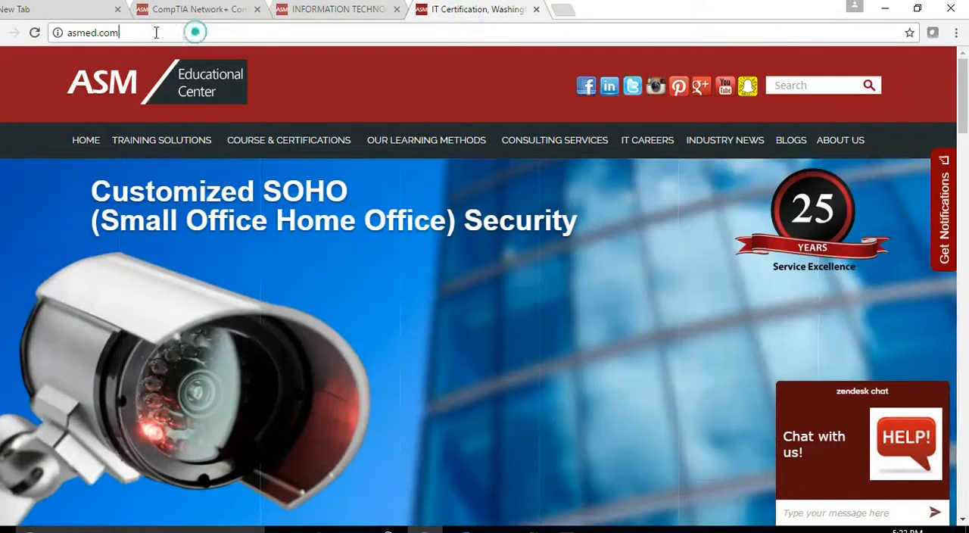
pyautogui.moveTo(156, 32); pyautogui.dragTo(23, 26)
pyautogui.scroll(-6, 353, 302)
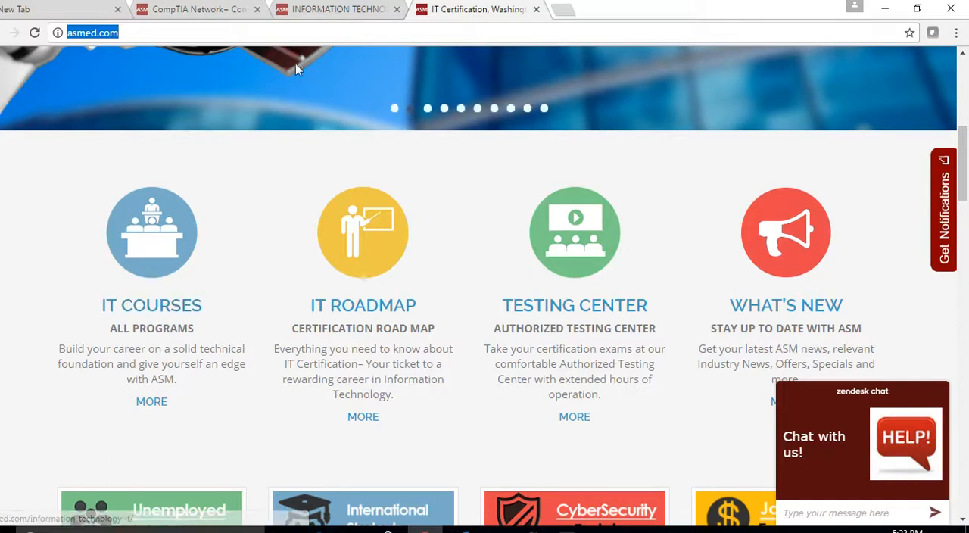
pyautogui.click(320, 10)
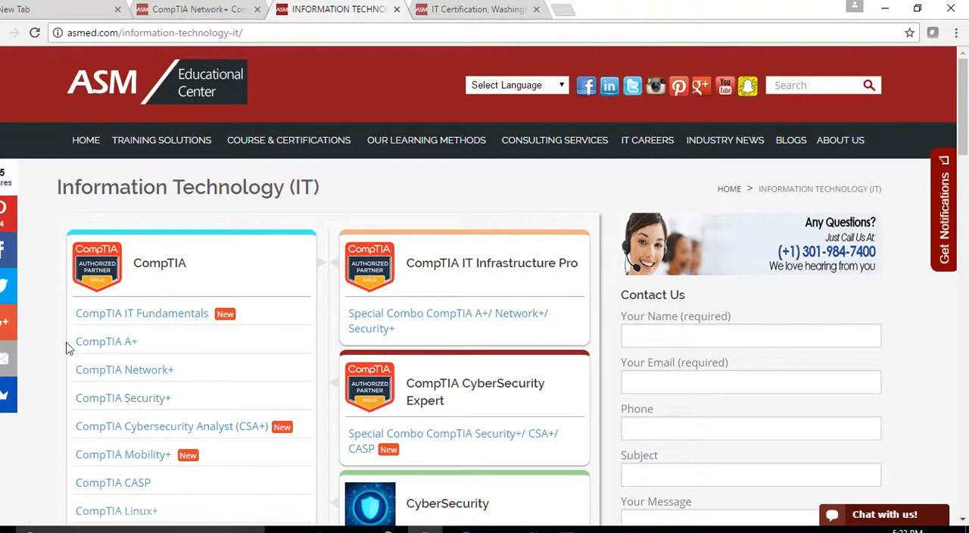
pyautogui.click(118, 370)
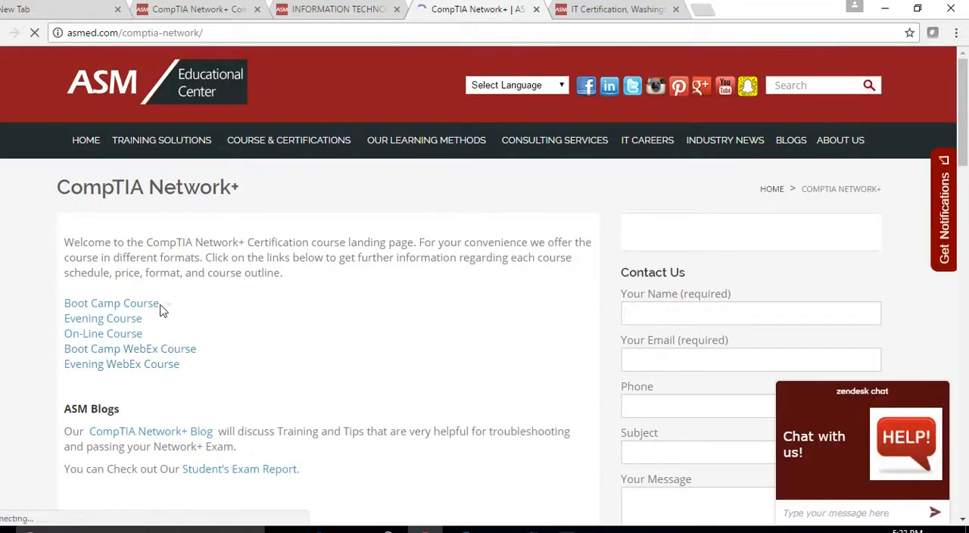
# Step: Point out the course format links on the CompTIA Network+ page, and open the CompTIA Network+ blog in a new tab
pyautogui.moveTo(161, 310); pyautogui.dragTo(43, 298)
pyautogui.moveTo(144, 319); pyautogui.dragTo(81, 319)
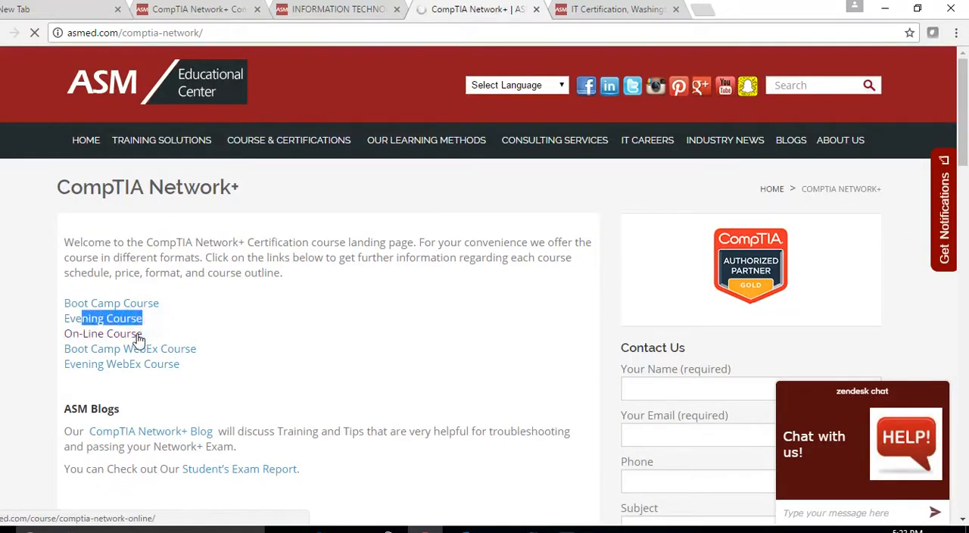
pyautogui.moveTo(400, 142)
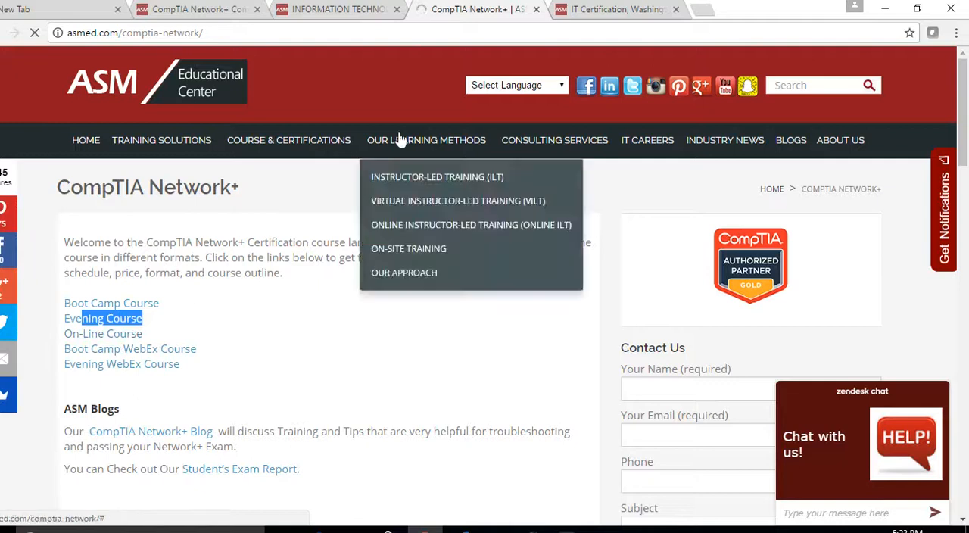
pyautogui.moveTo(795, 148)
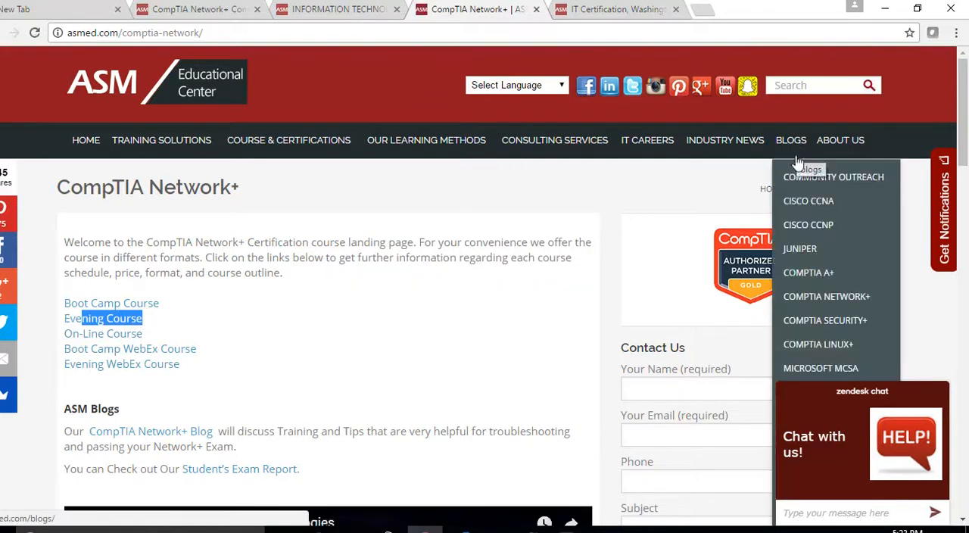
pyautogui.click(812, 297)
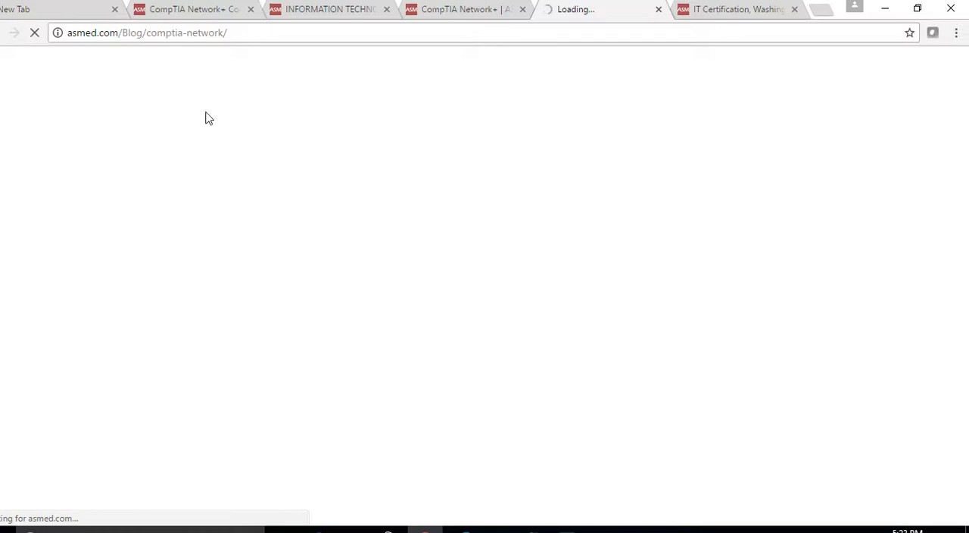
# Step: Browse the CompTIA Network+ blog posts and open the "CompTIA Network+ Common Network Devices" article in its own tab
pyautogui.scroll(-5, 391, 273)
pyautogui.scroll(-20, 391, 275)
pyautogui.scroll(-10, 402, 313)
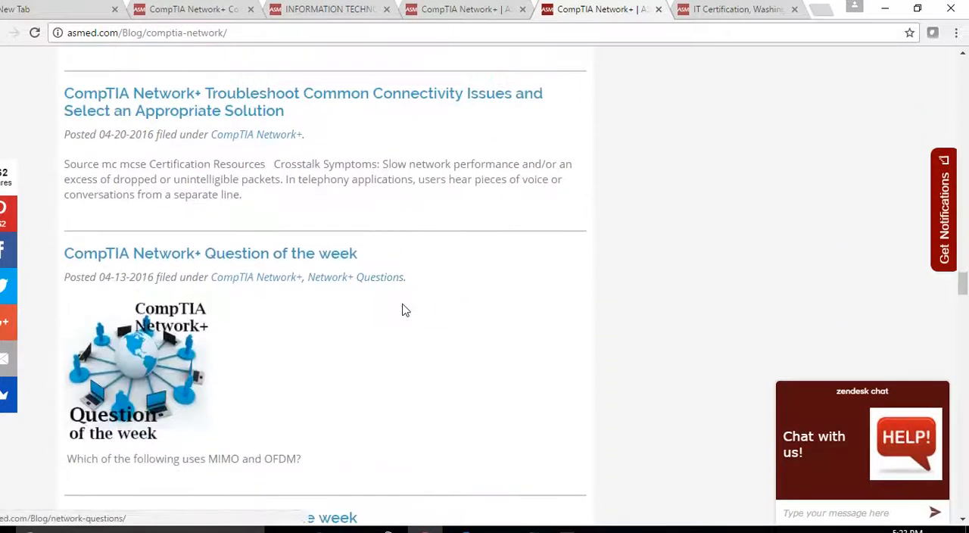
pyautogui.scroll(-5, 405, 309)
pyautogui.scroll(-8, 405, 309)
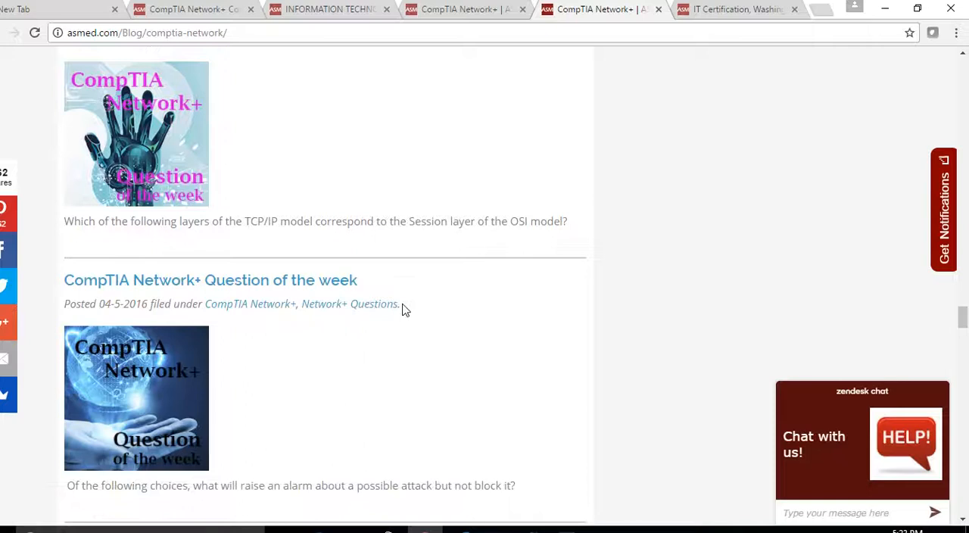
pyautogui.scroll(-7, 405, 310)
pyautogui.scroll(-7, 405, 309)
pyautogui.scroll(-8, 405, 309)
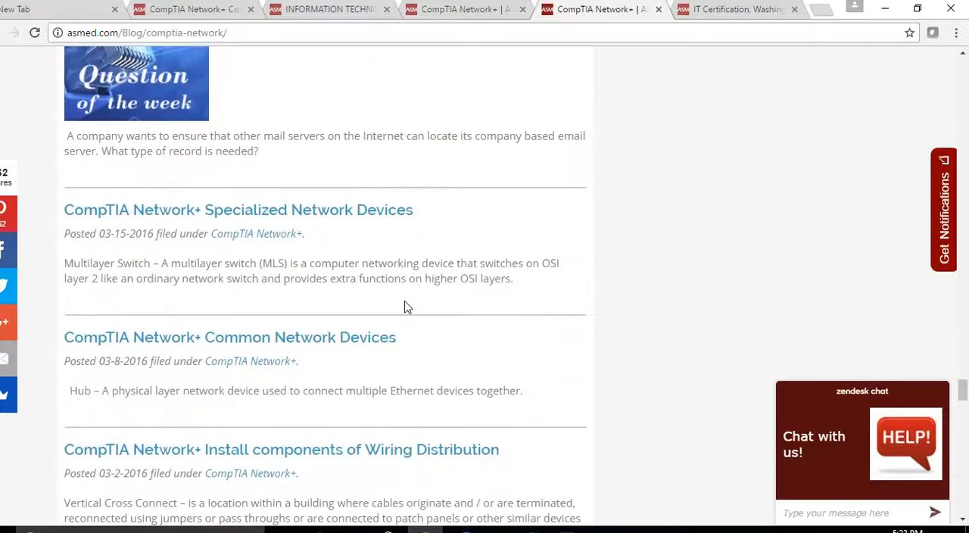
pyautogui.rightClick(244, 343)
pyautogui.click(278, 347)
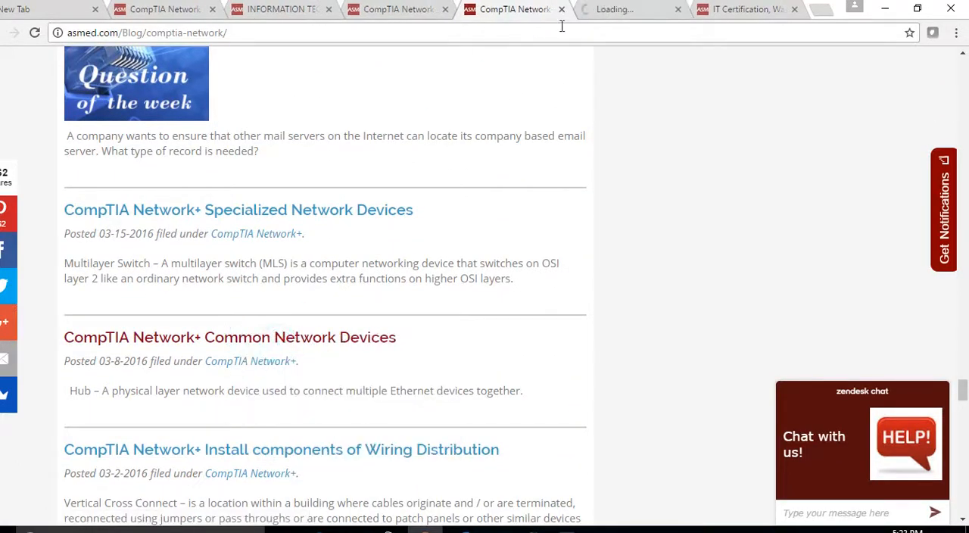
pyautogui.click(600, 19)
# Step: Read through the article's device descriptions, from the hub through media converters, switch and bridge to the router
pyautogui.moveTo(114, 359); pyautogui.dragTo(62, 359)
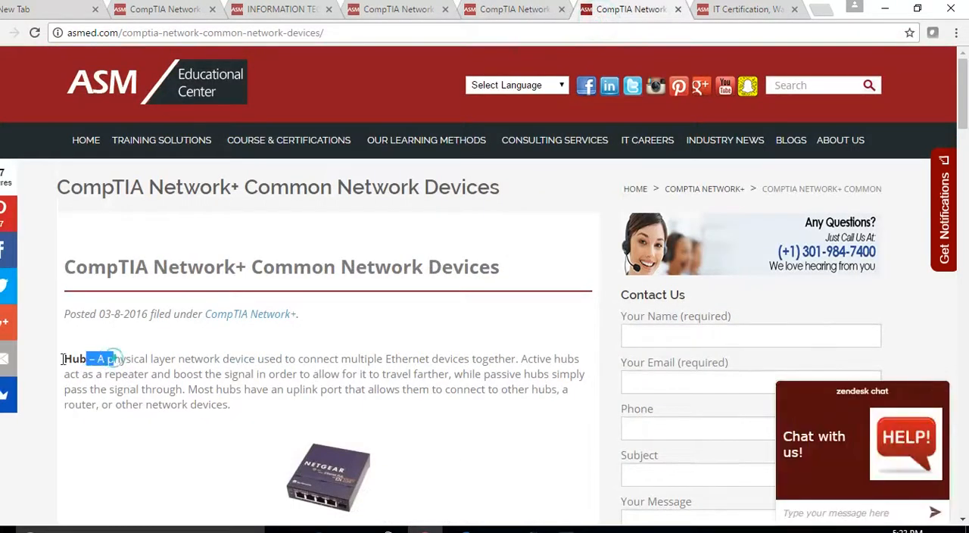
pyautogui.scroll(-3, 220, 395)
pyautogui.scroll(-7, 166, 394)
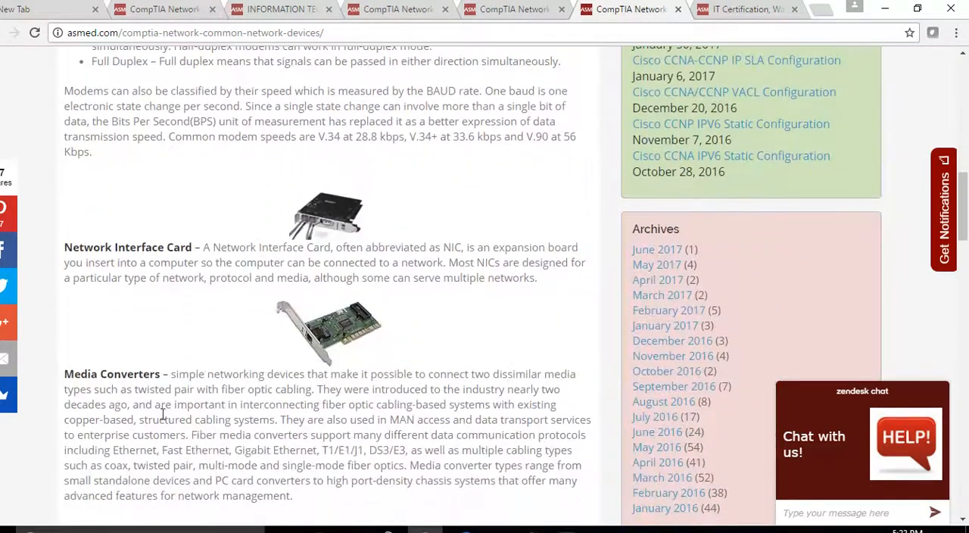
pyautogui.scroll(-5, 254, 318)
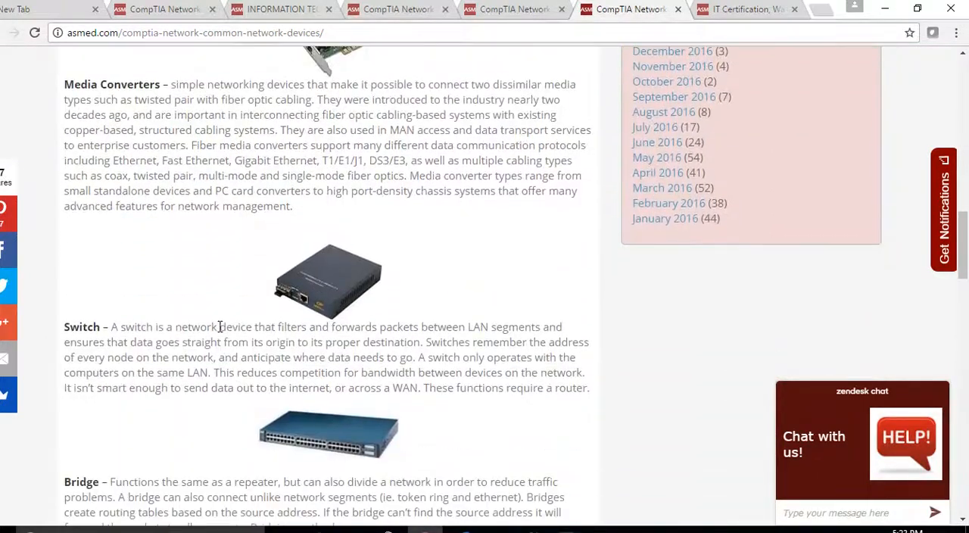
pyautogui.scroll(-3, 162, 443)
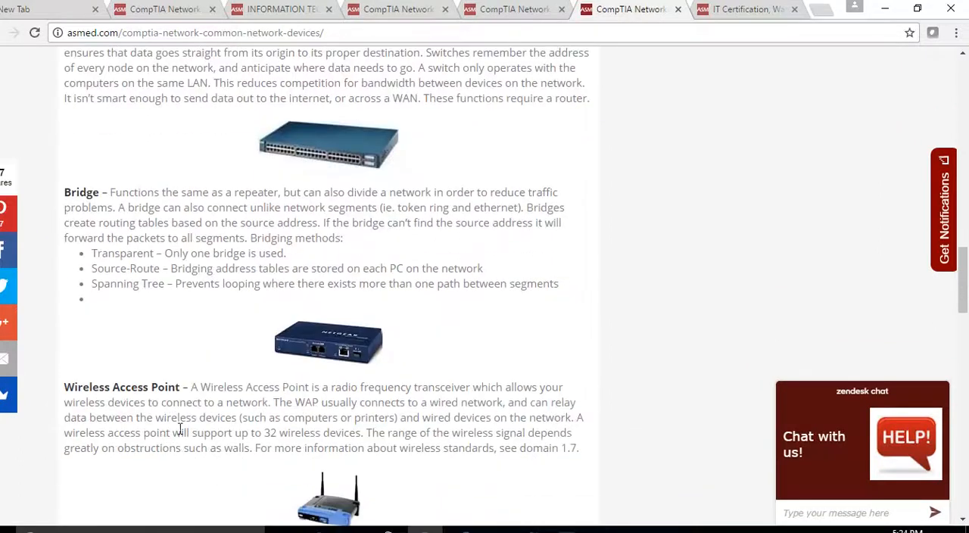
pyautogui.scroll(-3, 331, 374)
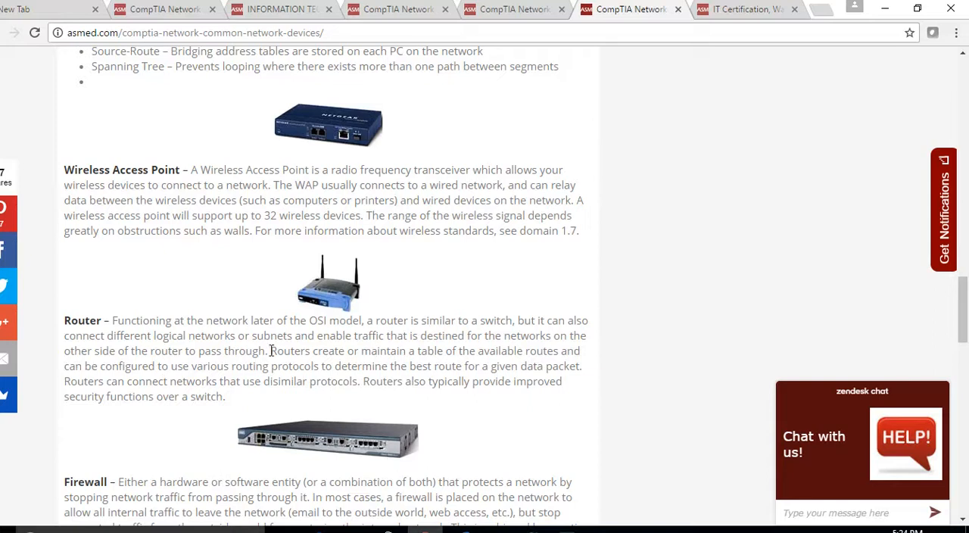
pyautogui.scroll(6, 339, 401)
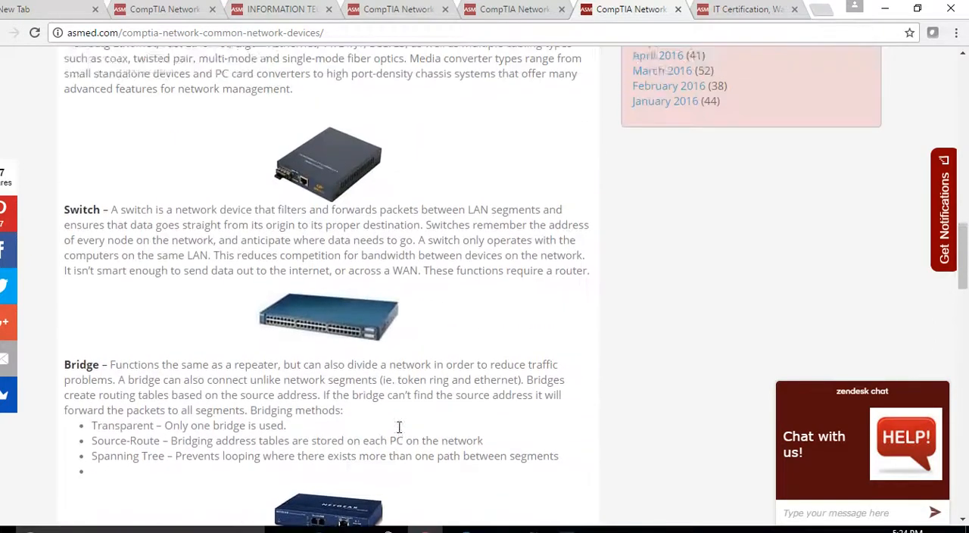
# Step: Switch to Packet Tracer and highlight the two switch-and-PC groups and Router1's f0/0 label in the topology
pyautogui.click(532, 530)
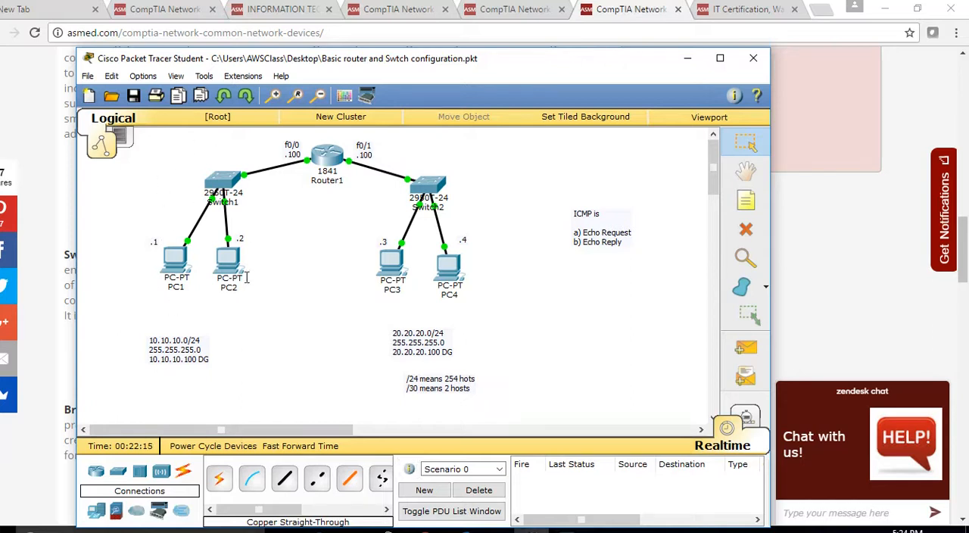
pyautogui.moveTo(160, 161); pyautogui.dragTo(280, 319)
pyautogui.moveTo(373, 163); pyautogui.dragTo(507, 303)
pyautogui.moveTo(381, 163); pyautogui.dragTo(491, 297)
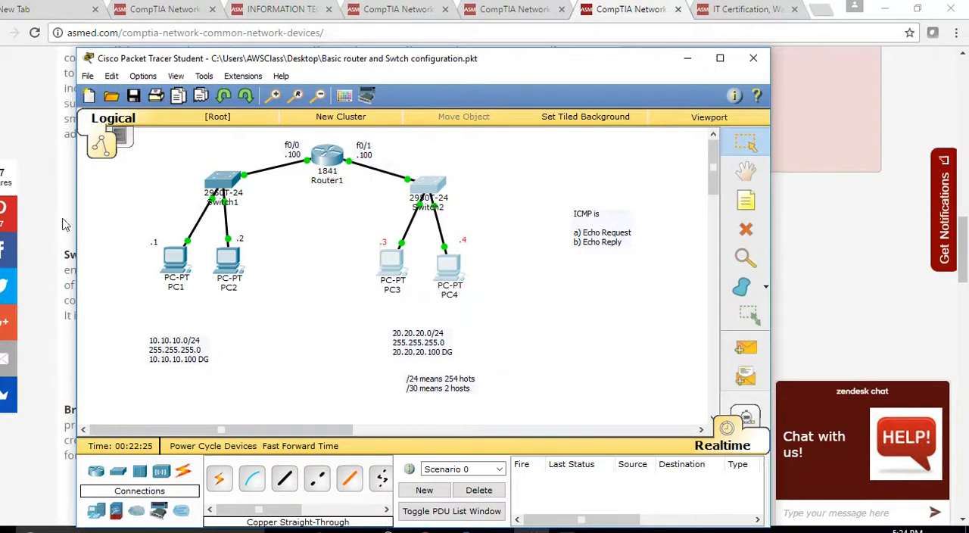
pyautogui.moveTo(134, 170); pyautogui.dragTo(254, 299)
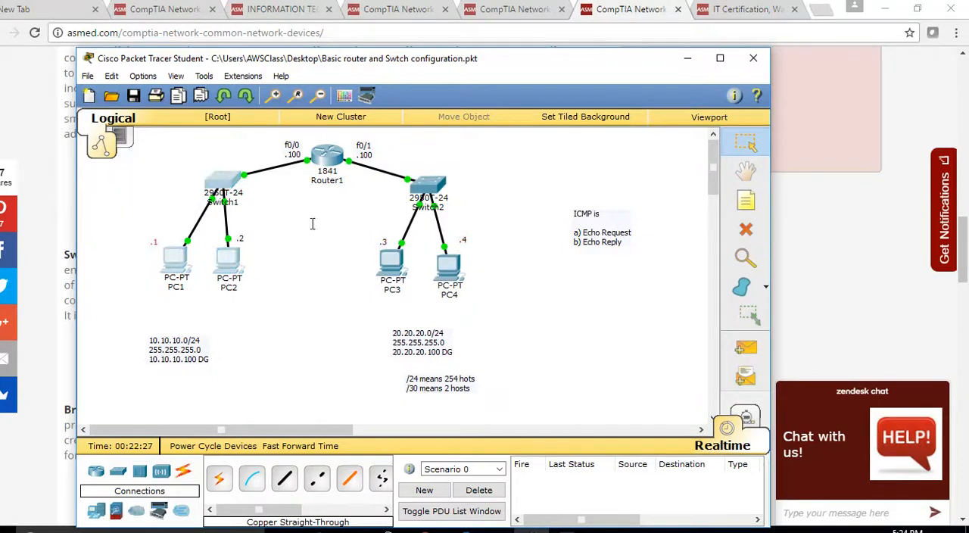
pyautogui.click(302, 141)
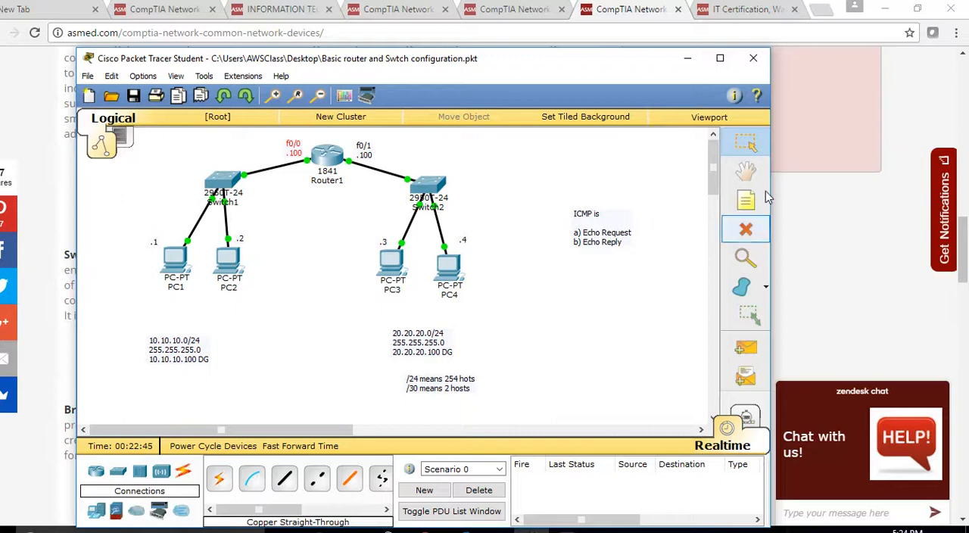
# Step: Minimise Packet Tracer, return to the beginning of the Common Network Devices article in Chrome and clear its text selection
pyautogui.click(687, 58)
pyautogui.scroll(4, 896, 203)
pyautogui.scroll(5, 893, 209)
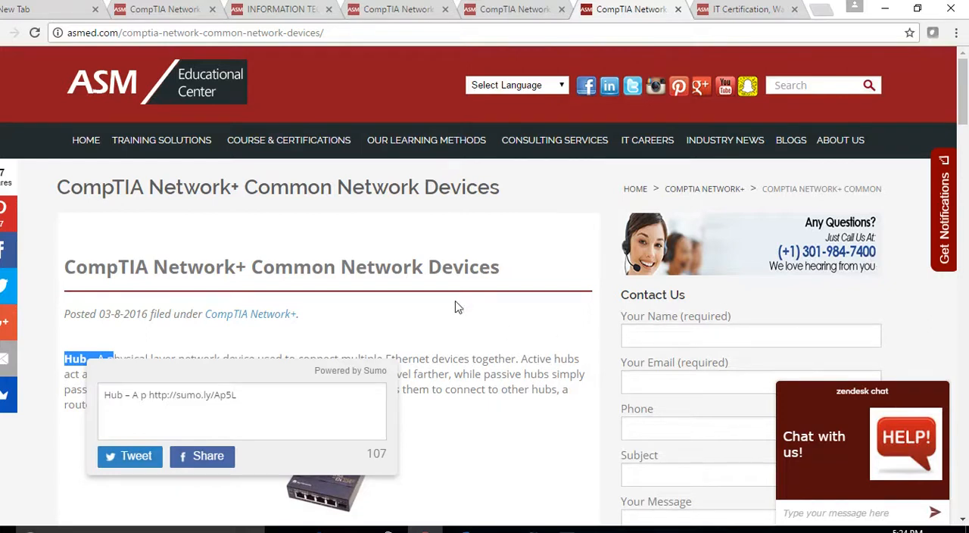
pyautogui.click(466, 463)
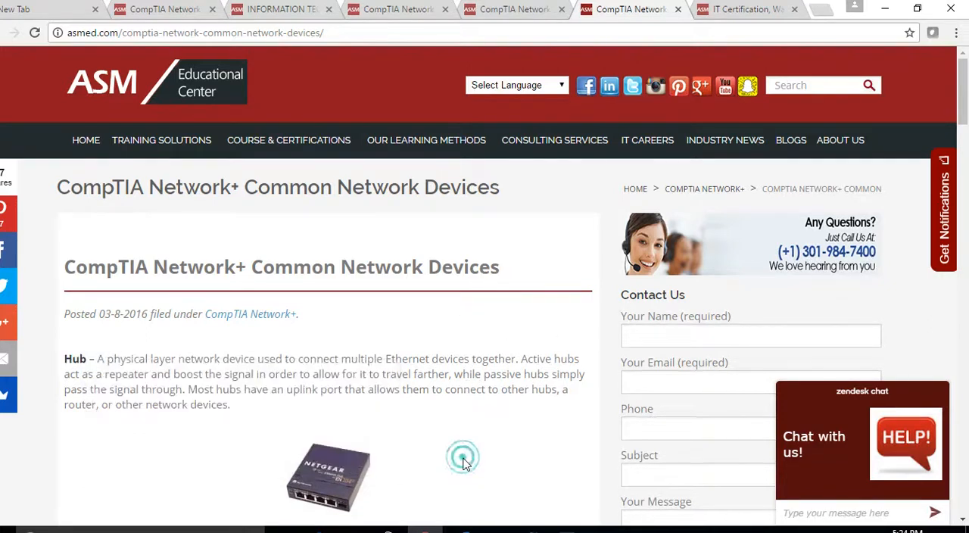